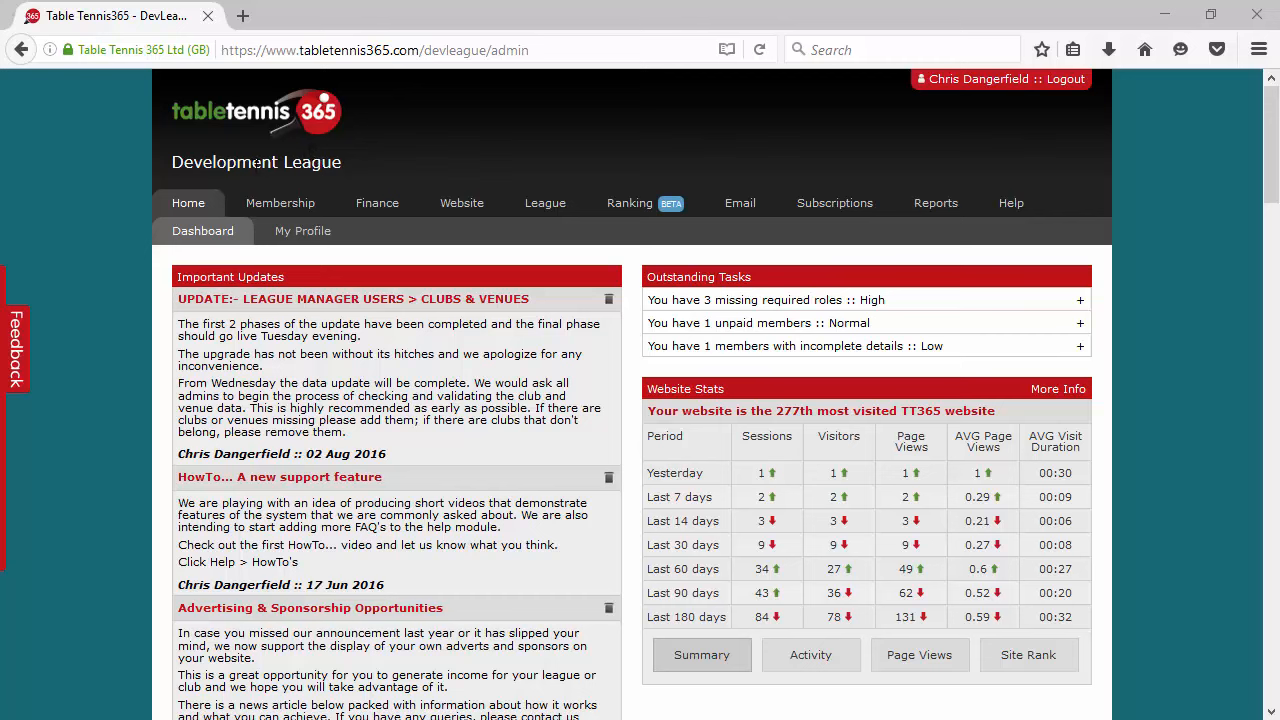
- Open the league's club management page and start adding a club
{"action": "mouse_move", "coordinate": [545, 205]}
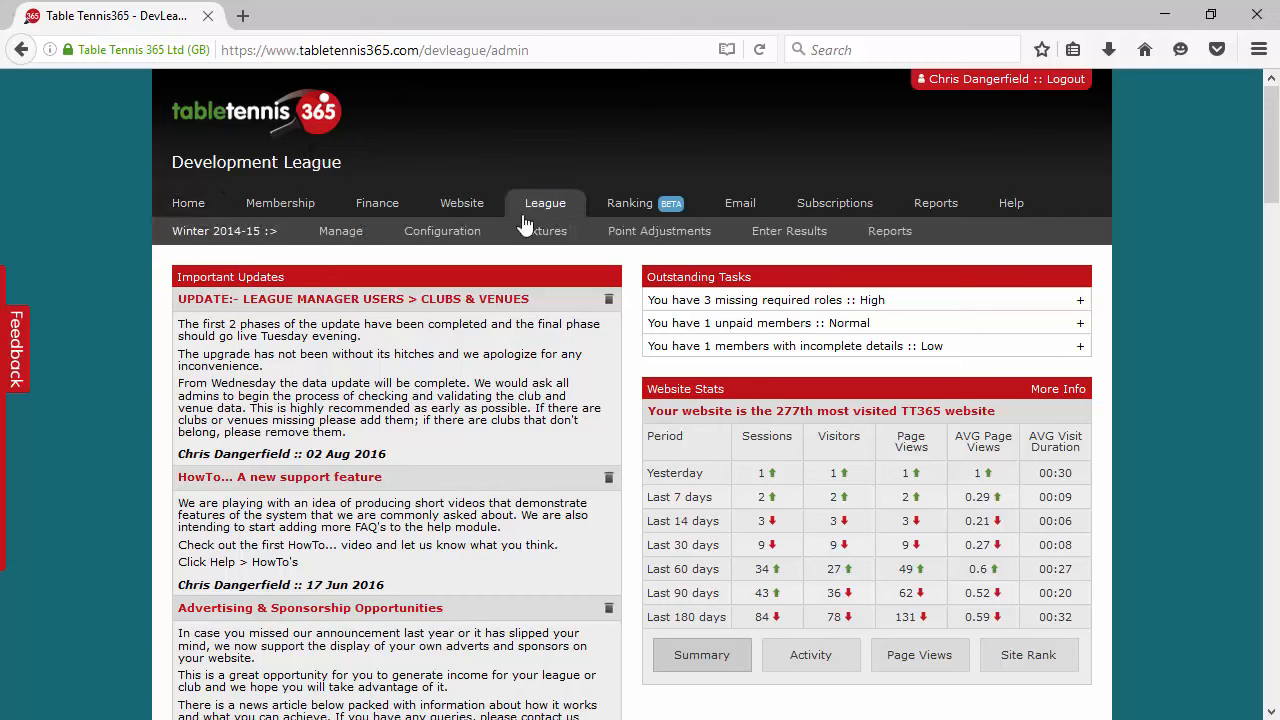
{"action": "mouse_move", "coordinate": [340, 231]}
{"action": "left_click", "coordinate": [338, 303]}
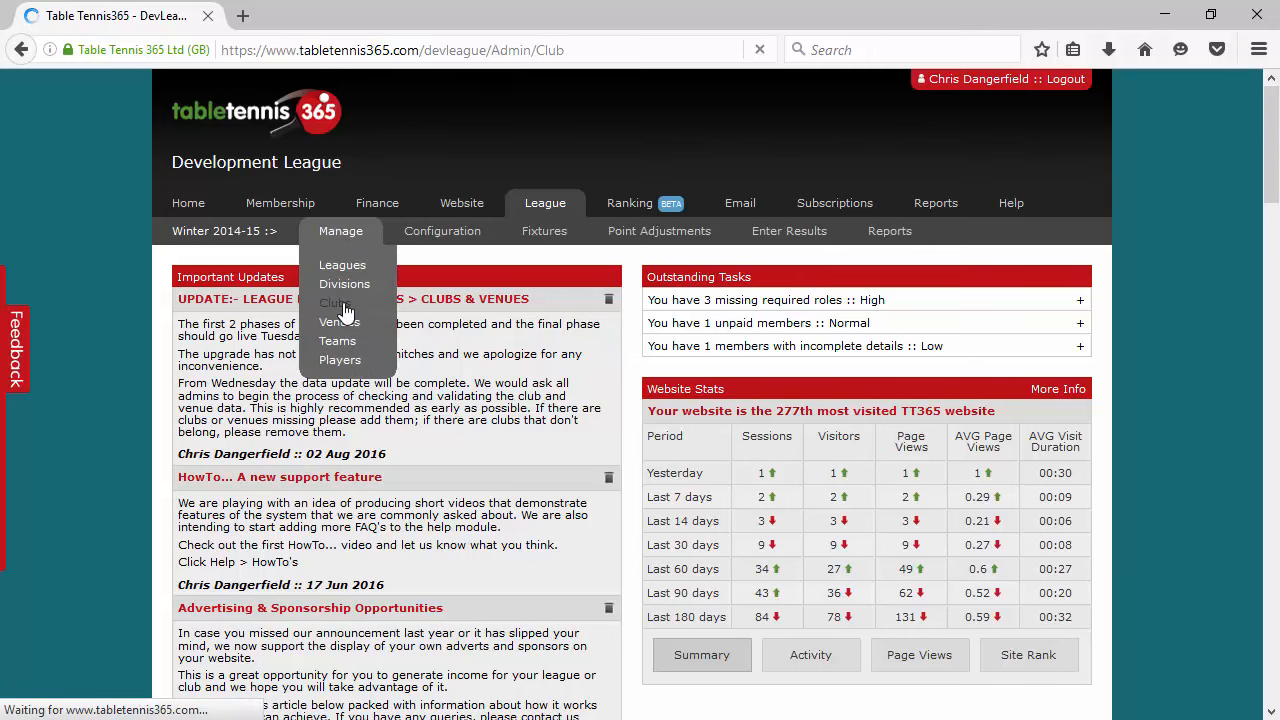
{"action": "scroll", "coordinate": [343, 309], "scroll_direction": "down", "scroll_amount": 2}
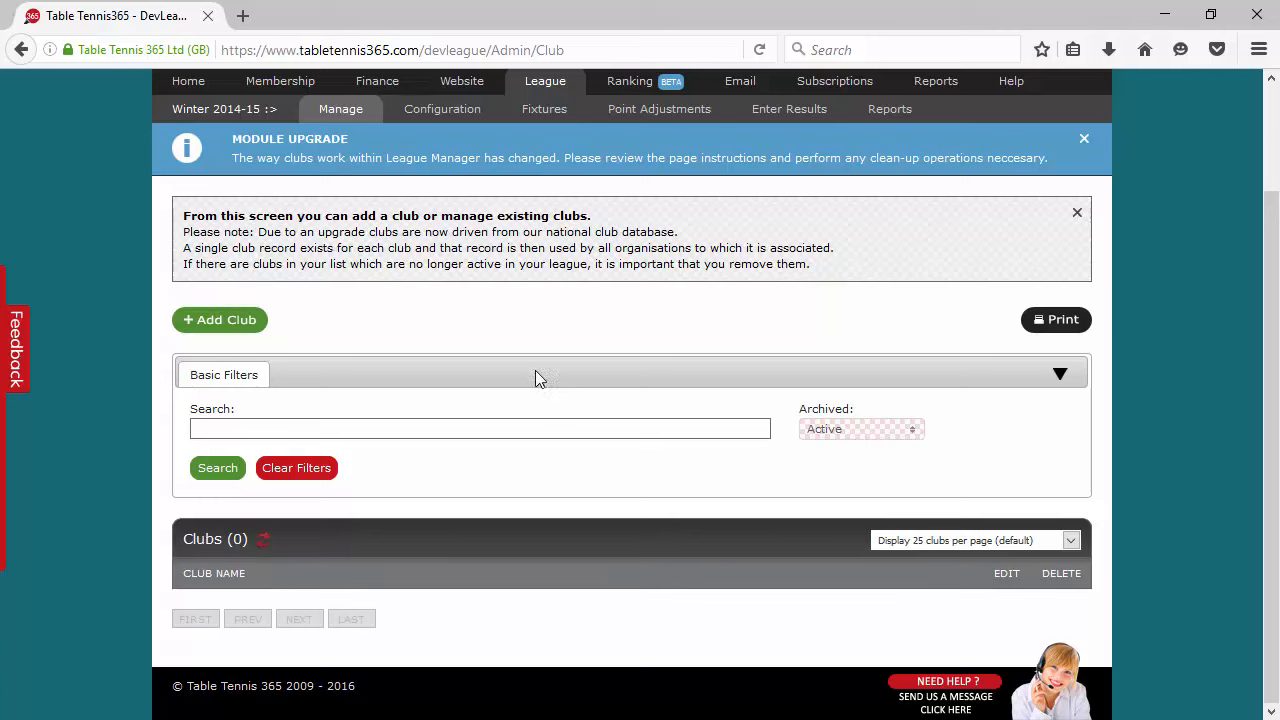
{"action": "left_click", "coordinate": [225, 320]}
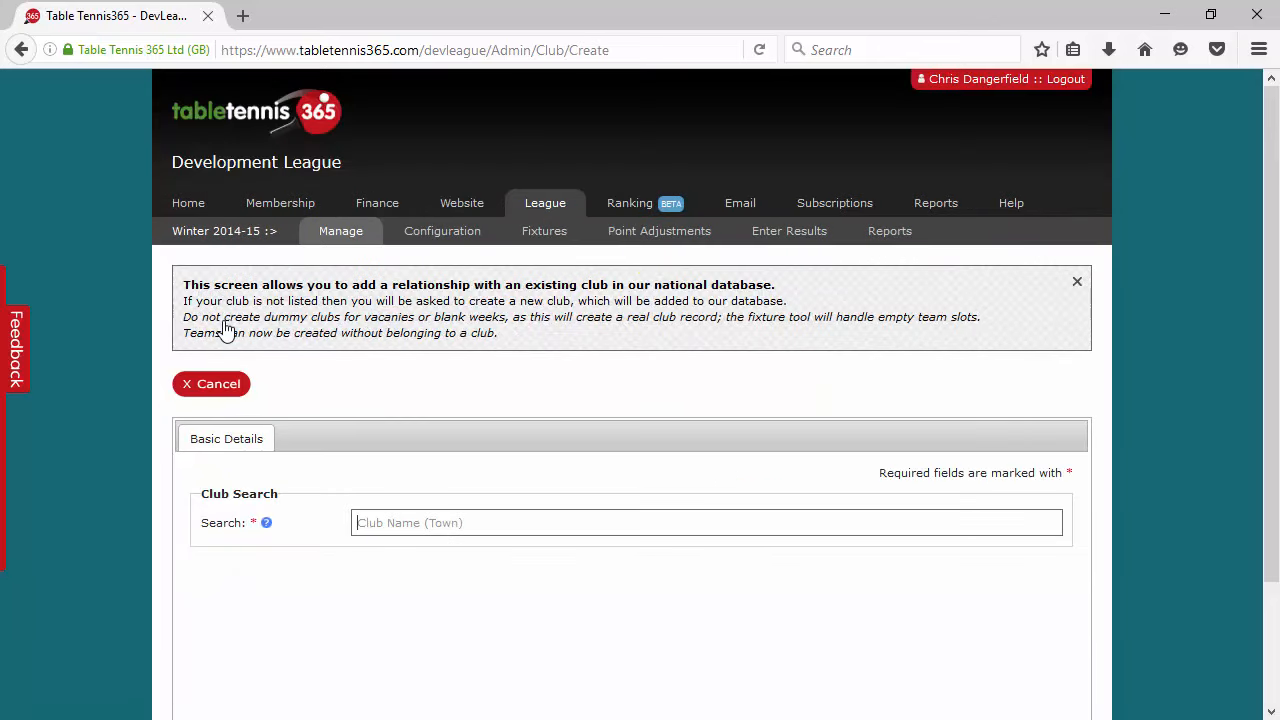
- Search the national club database for "wood"
{"action": "scroll", "coordinate": [240, 335], "scroll_direction": "down", "scroll_amount": 2}
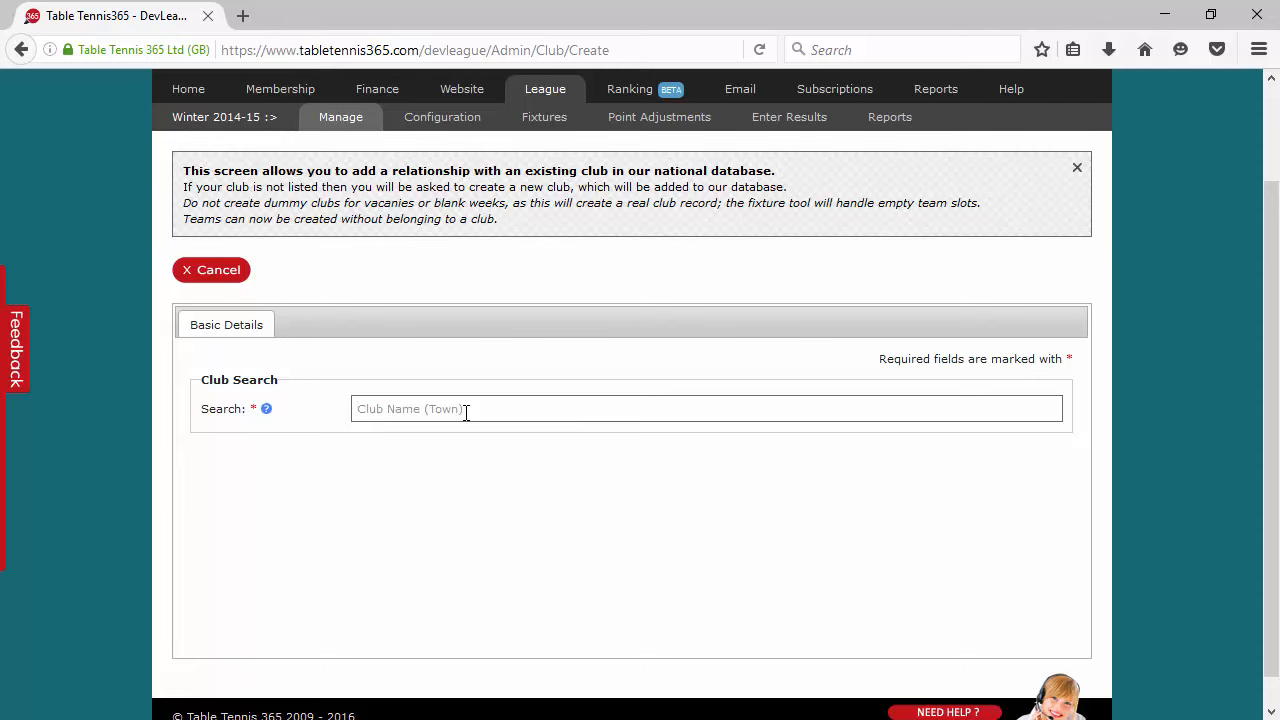
{"action": "type", "text": "wood"}
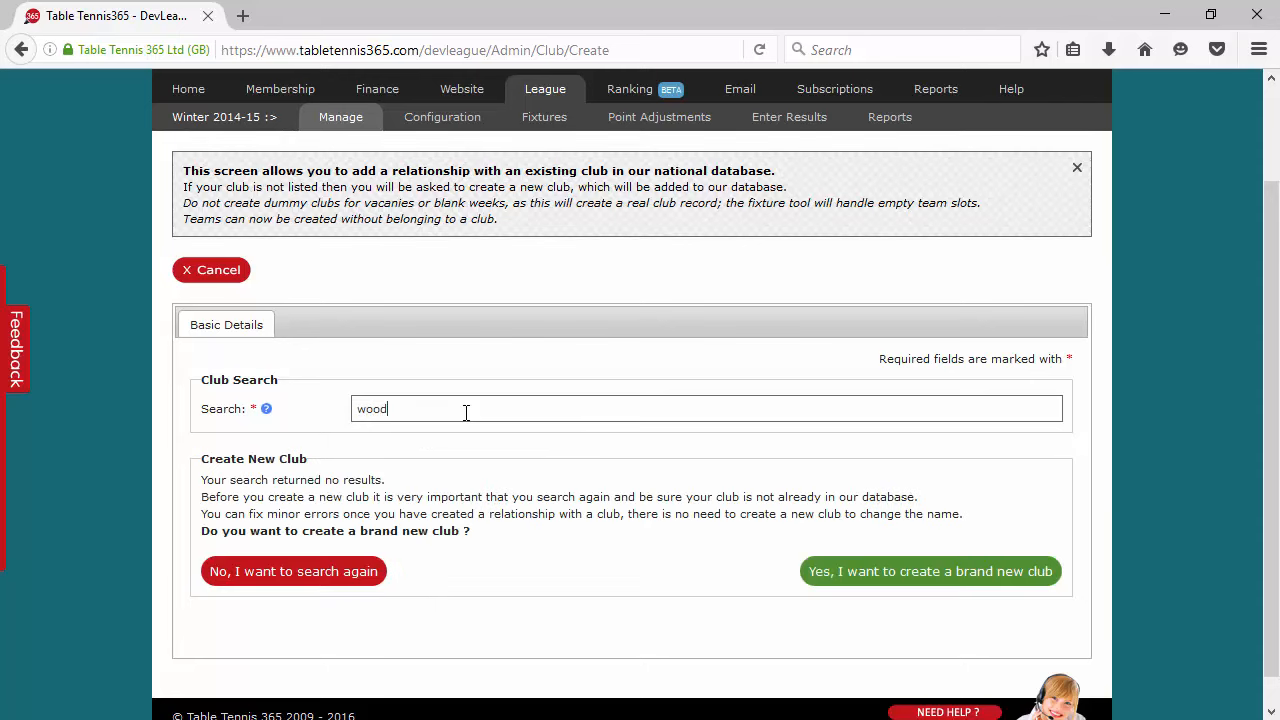
{"action": "key", "text": "BackSpace"}
{"action": "key", "text": "BackSpace"}
{"action": "type", "text": "od"}
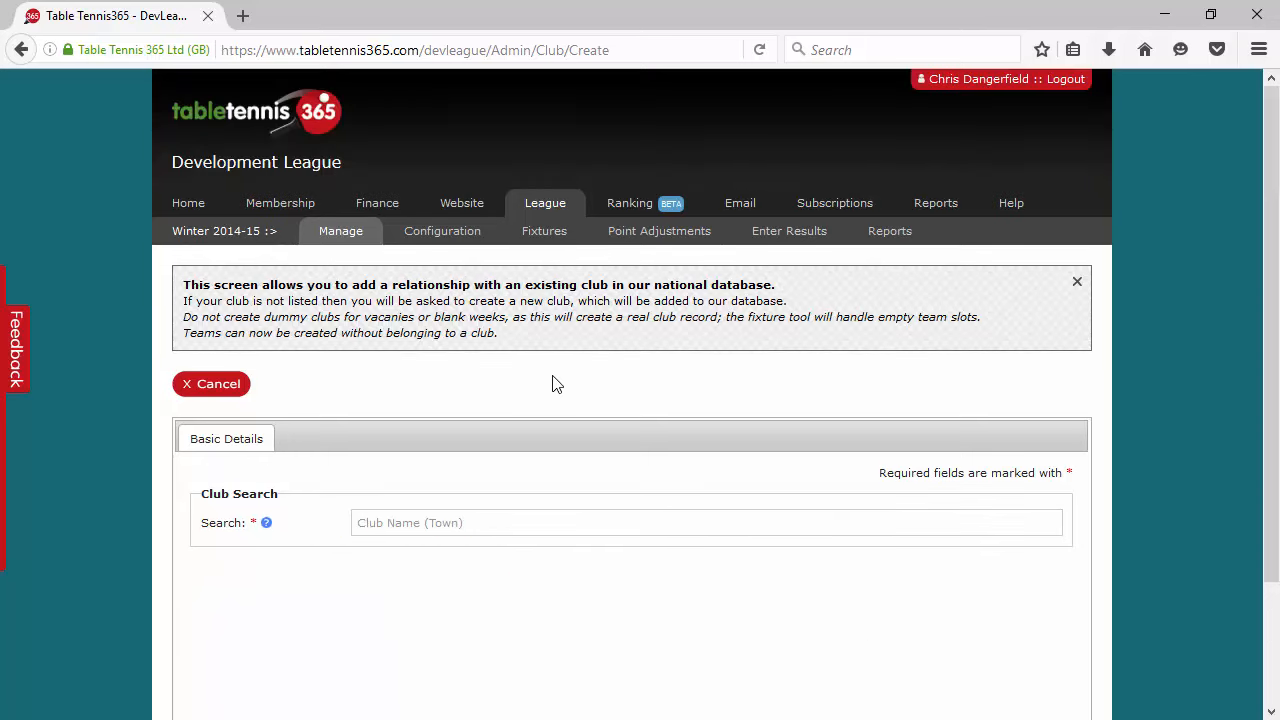
{"action": "scroll", "coordinate": [554, 380], "scroll_direction": "down", "scroll_amount": 3}
{"action": "scroll", "coordinate": [547, 377], "scroll_direction": "up", "scroll_amount": 3}
{"action": "left_click", "coordinate": [434, 520]}
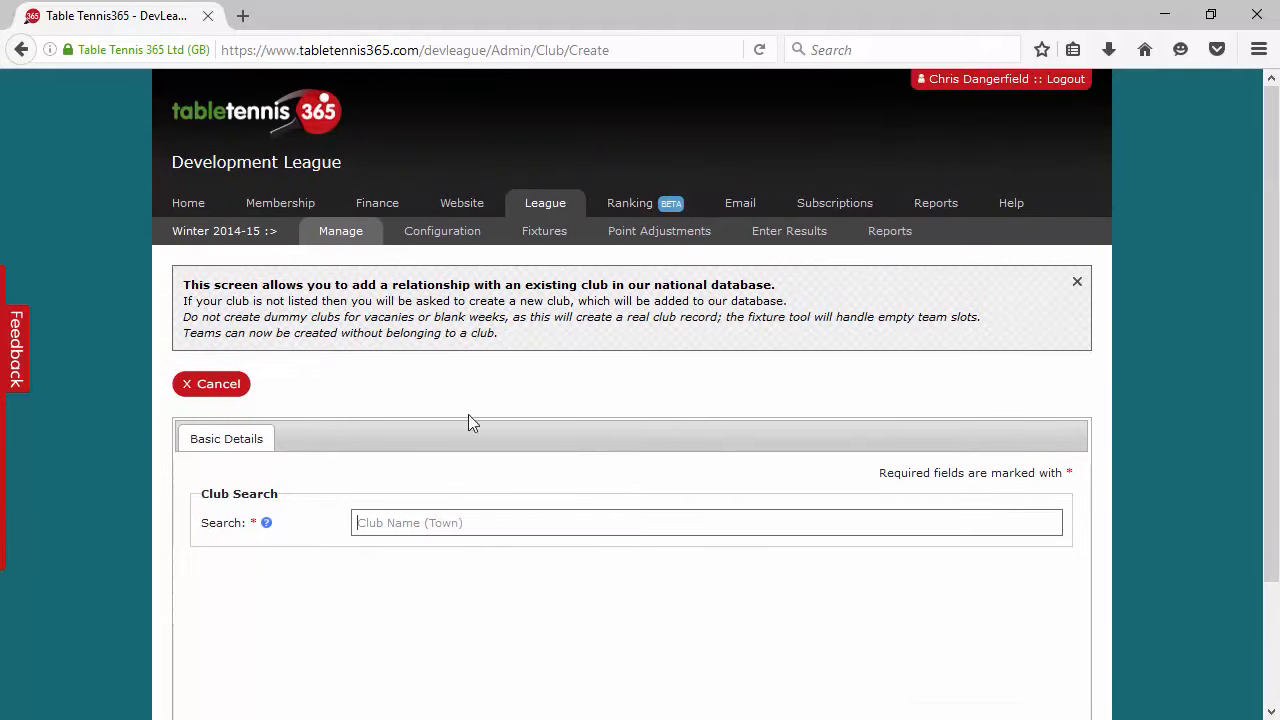
{"action": "left_click", "coordinate": [488, 383]}
{"action": "scroll", "coordinate": [488, 383], "scroll_direction": "down", "scroll_amount": 1}
{"action": "scroll", "coordinate": [488, 393], "scroll_direction": "down", "scroll_amount": 1}
{"action": "scroll", "coordinate": [488, 393], "scroll_direction": "up", "scroll_amount": 2}
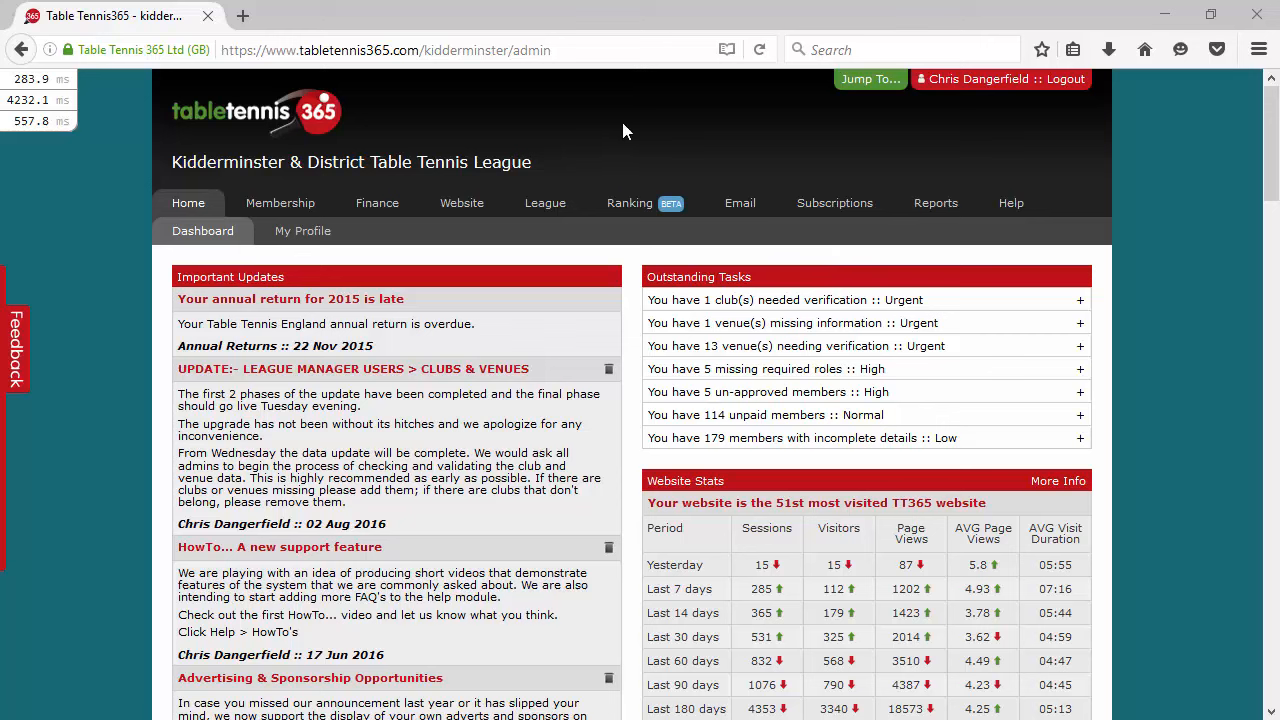
- Open the club management page for the Kidderminster & District Table Tennis League and review its list of clubs
{"action": "left_click", "coordinate": [543, 208]}
{"action": "left_click", "coordinate": [340, 236]}
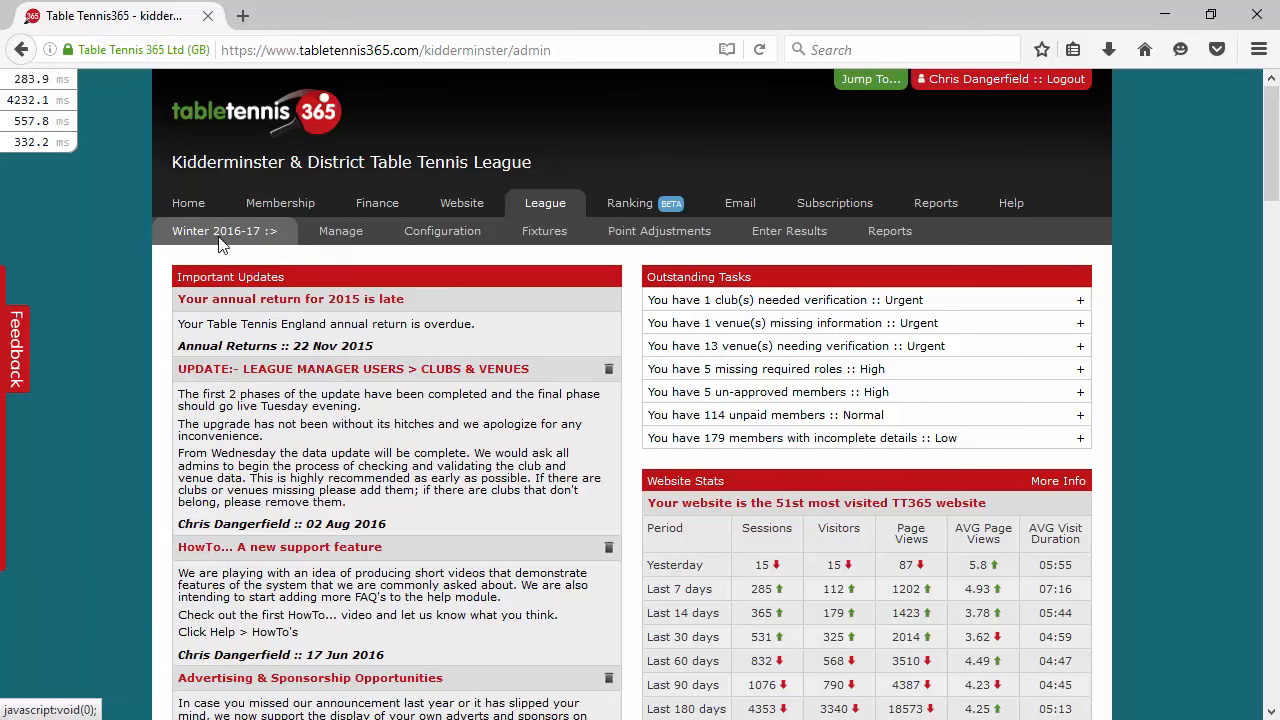
{"action": "mouse_move", "coordinate": [345, 245]}
{"action": "left_click", "coordinate": [338, 303]}
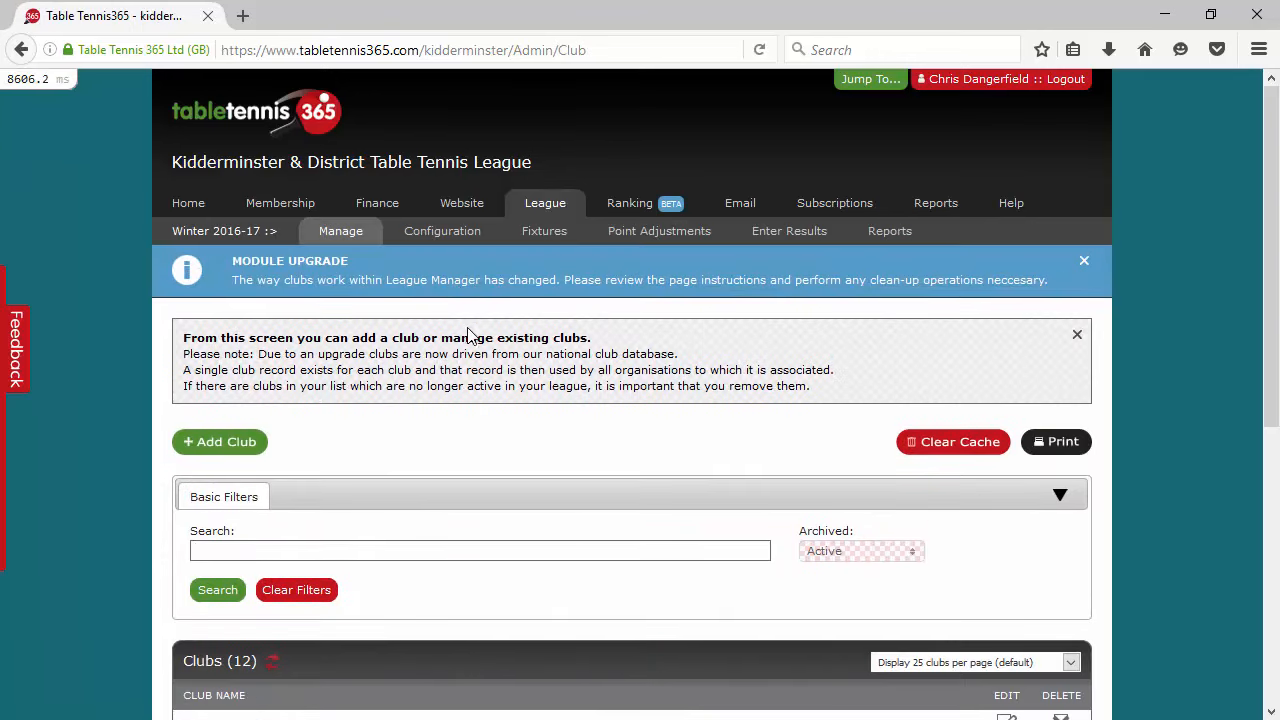
{"action": "scroll", "coordinate": [470, 337], "scroll_direction": "down", "scroll_amount": 5}
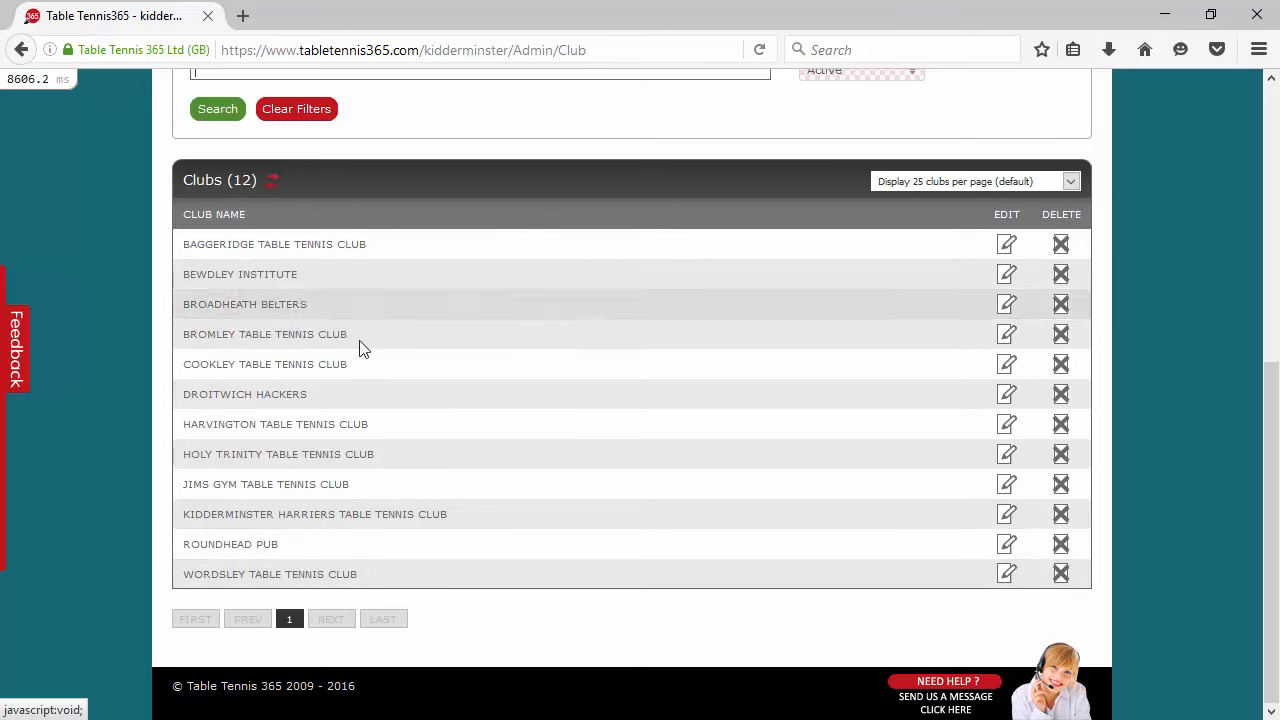
{"action": "scroll", "coordinate": [608, 380], "scroll_direction": "up", "scroll_amount": 5}
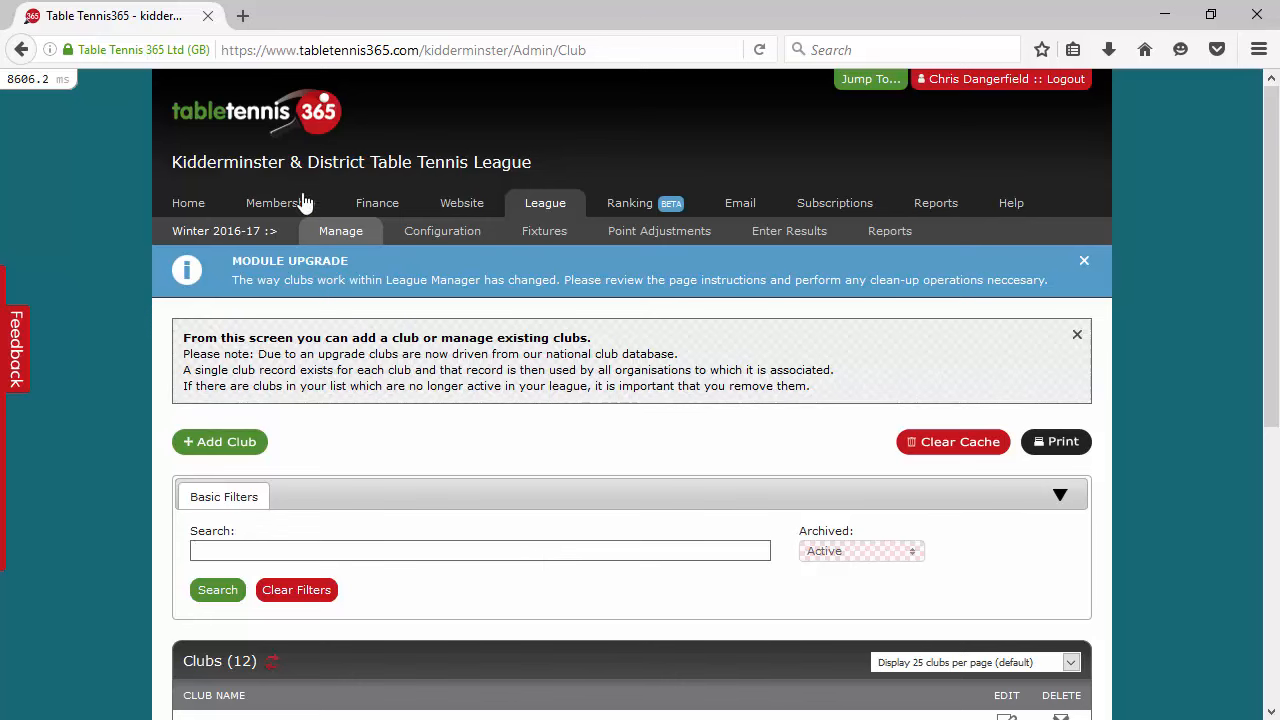
{"action": "scroll", "coordinate": [590, 385], "scroll_direction": "down", "scroll_amount": 2}
{"action": "scroll", "coordinate": [585, 393], "scroll_direction": "down", "scroll_amount": 4}
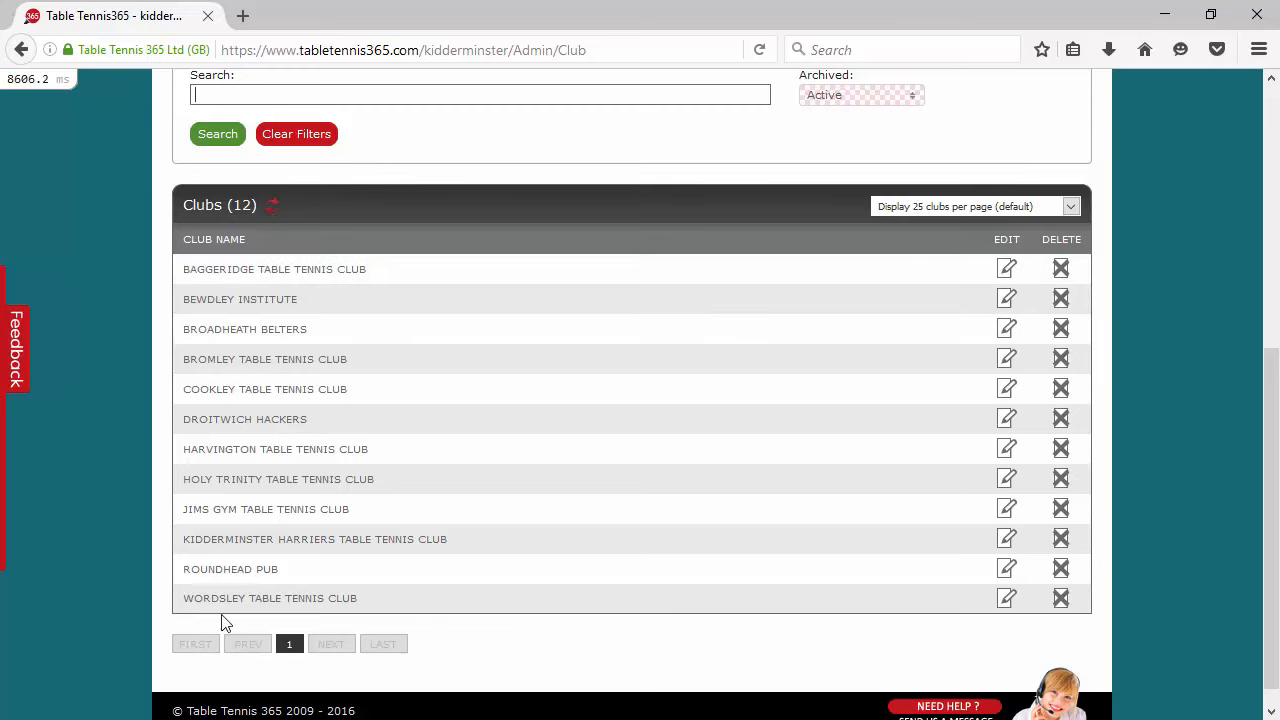
{"action": "scroll", "coordinate": [765, 408], "scroll_direction": "up", "scroll_amount": 4}
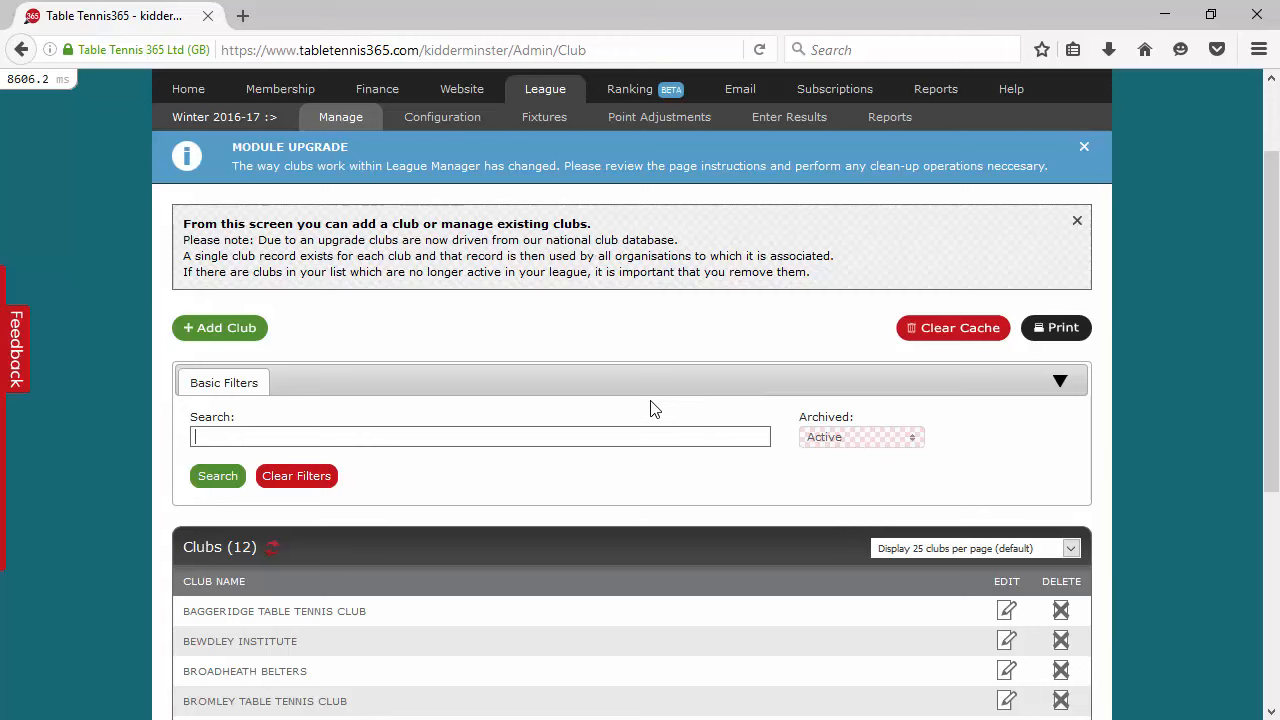
- Start adding a club, searching the national database for "woodfi" and selecting Woodfield TTC
{"action": "left_click", "coordinate": [222, 334]}
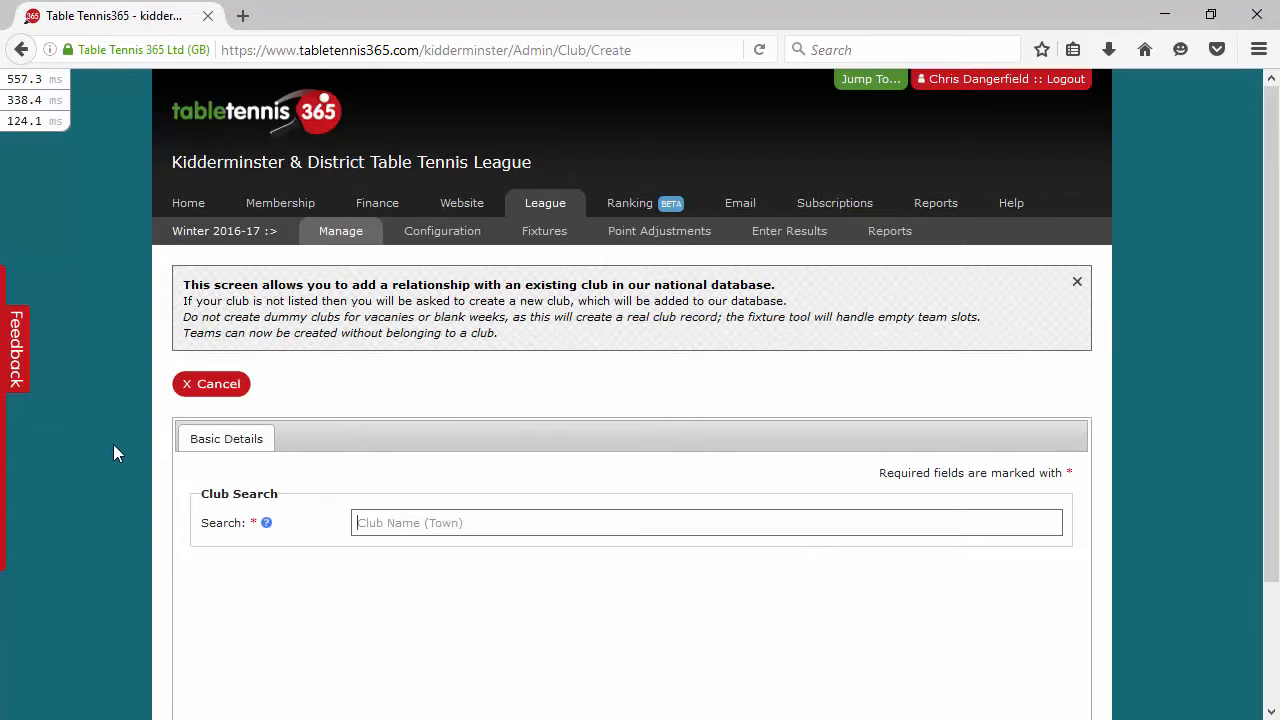
{"action": "scroll", "coordinate": [114, 449], "scroll_direction": "down", "scroll_amount": 3}
{"action": "scroll", "coordinate": [314, 343], "scroll_direction": "up", "scroll_amount": 2}
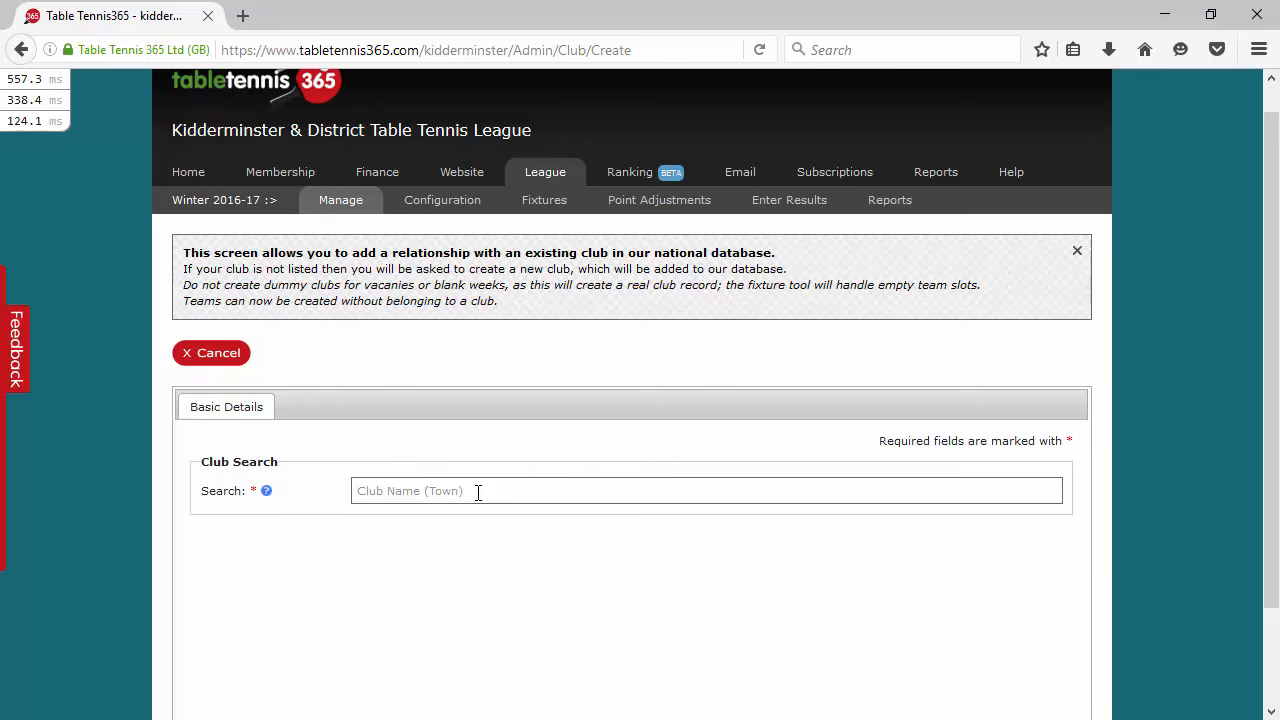
{"action": "left_click", "coordinate": [478, 492]}
{"action": "type", "text": "woodfi"}
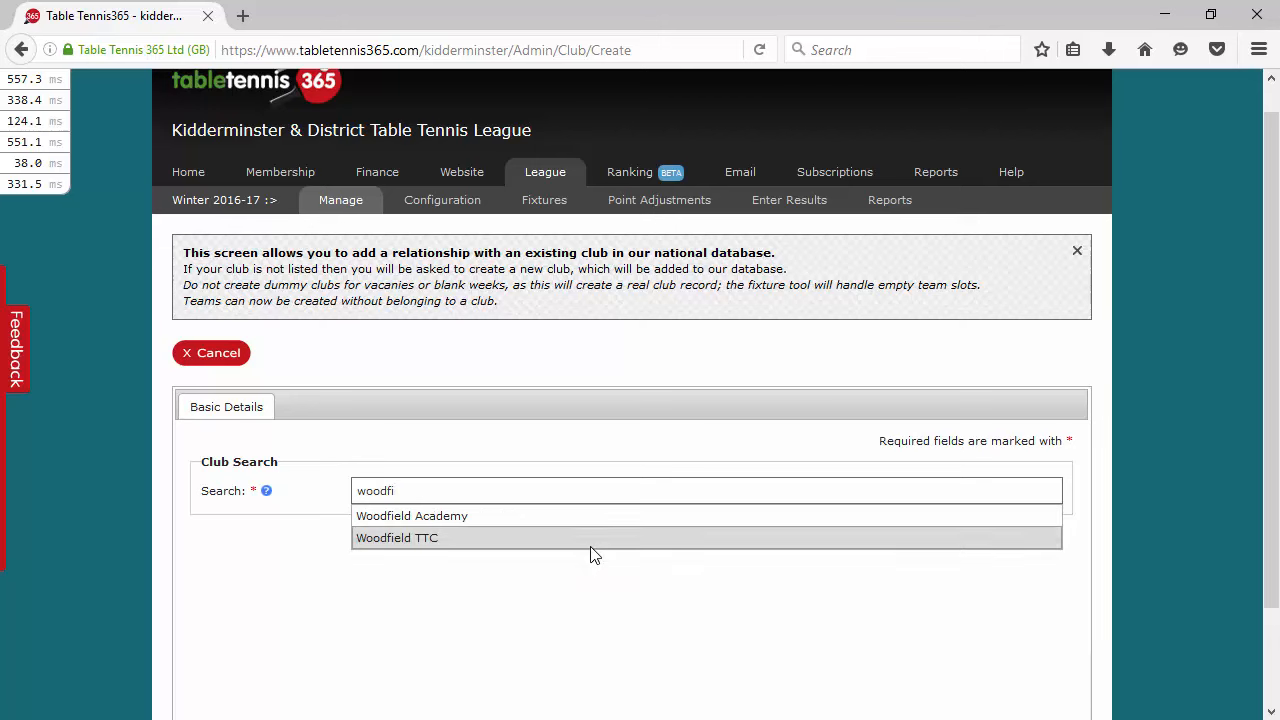
{"action": "scroll", "coordinate": [590, 555], "scroll_direction": "down", "scroll_amount": 2}
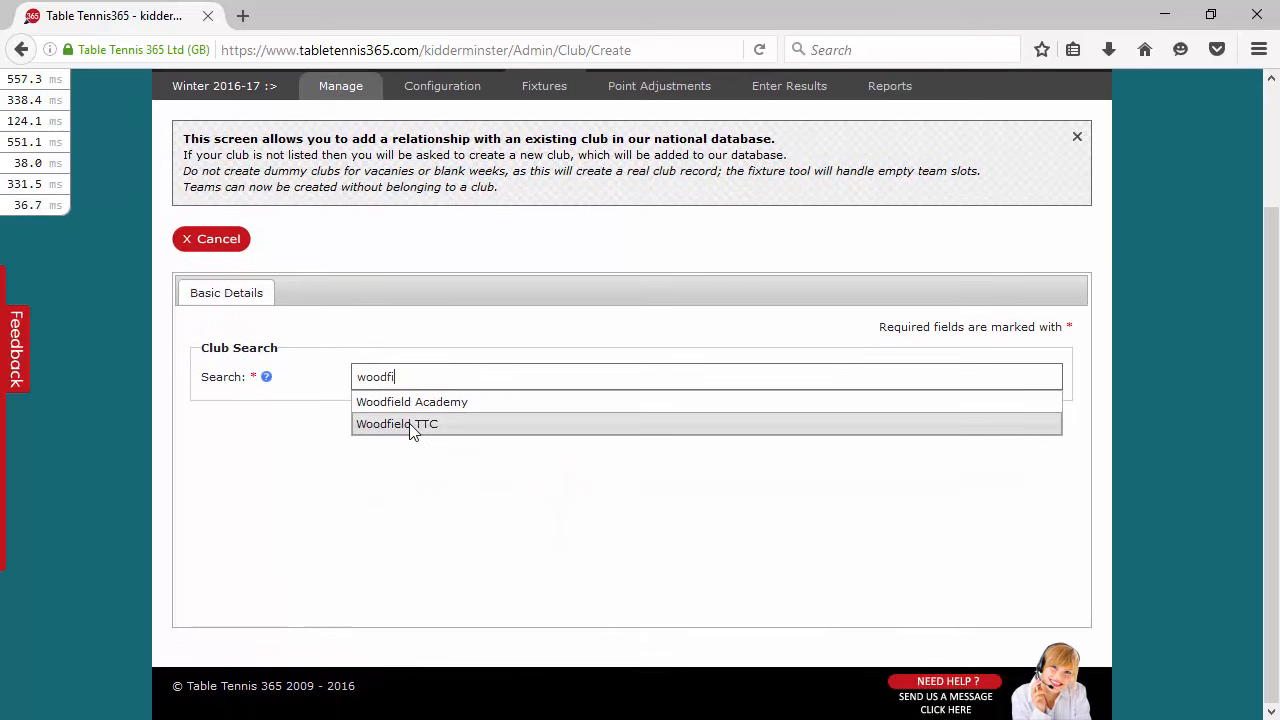
{"action": "left_click", "coordinate": [410, 424]}
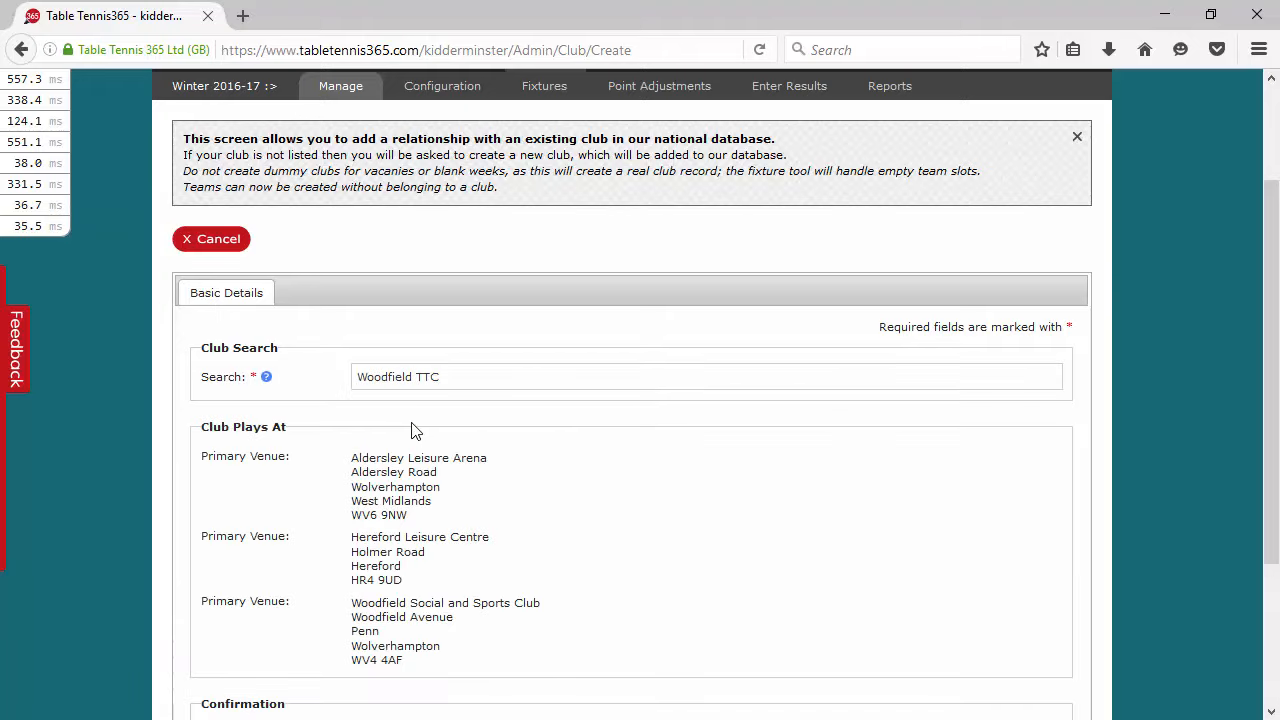
- Check the venues where Woodfield TTC plays and create the relationship between this club and the league
{"action": "scroll", "coordinate": [704, 390], "scroll_direction": "down", "scroll_amount": 2}
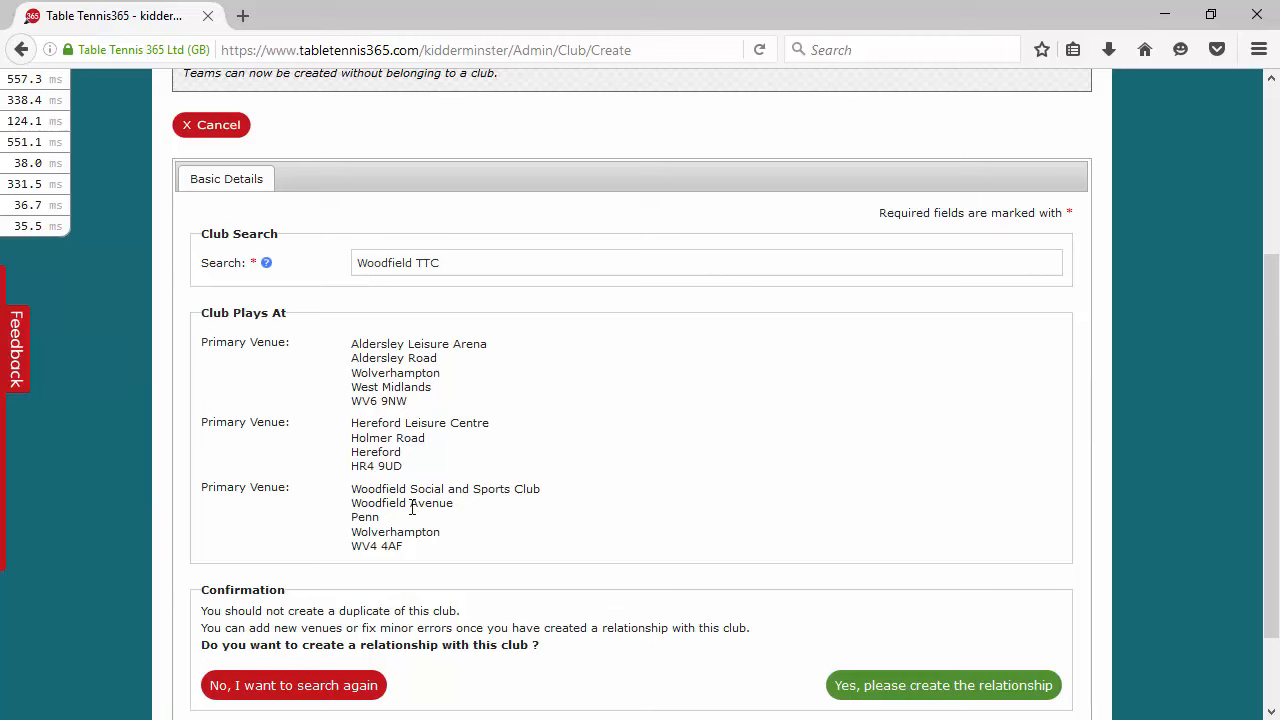
{"action": "left_click_drag", "start_coordinate": [354, 491], "coordinate": [477, 487]}
{"action": "left_click", "coordinate": [461, 536]}
{"action": "scroll", "coordinate": [600, 389], "scroll_direction": "up", "scroll_amount": 2}
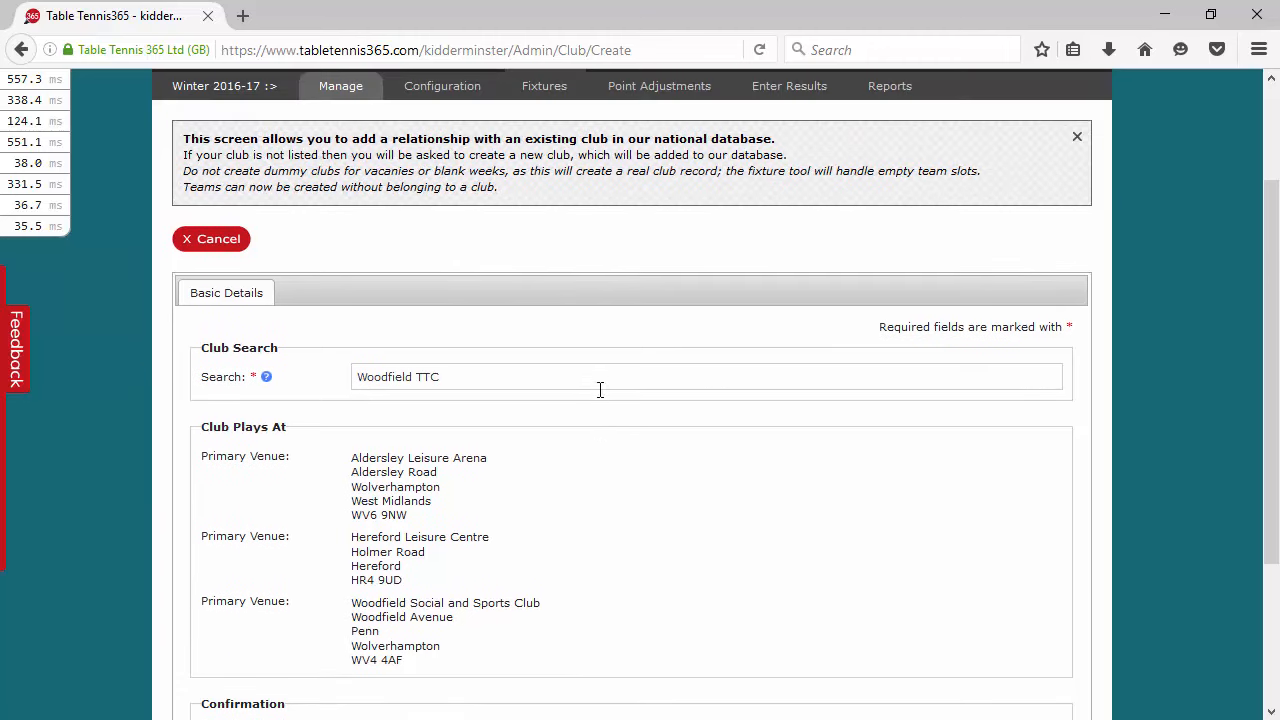
{"action": "scroll", "coordinate": [626, 452], "scroll_direction": "down", "scroll_amount": 1}
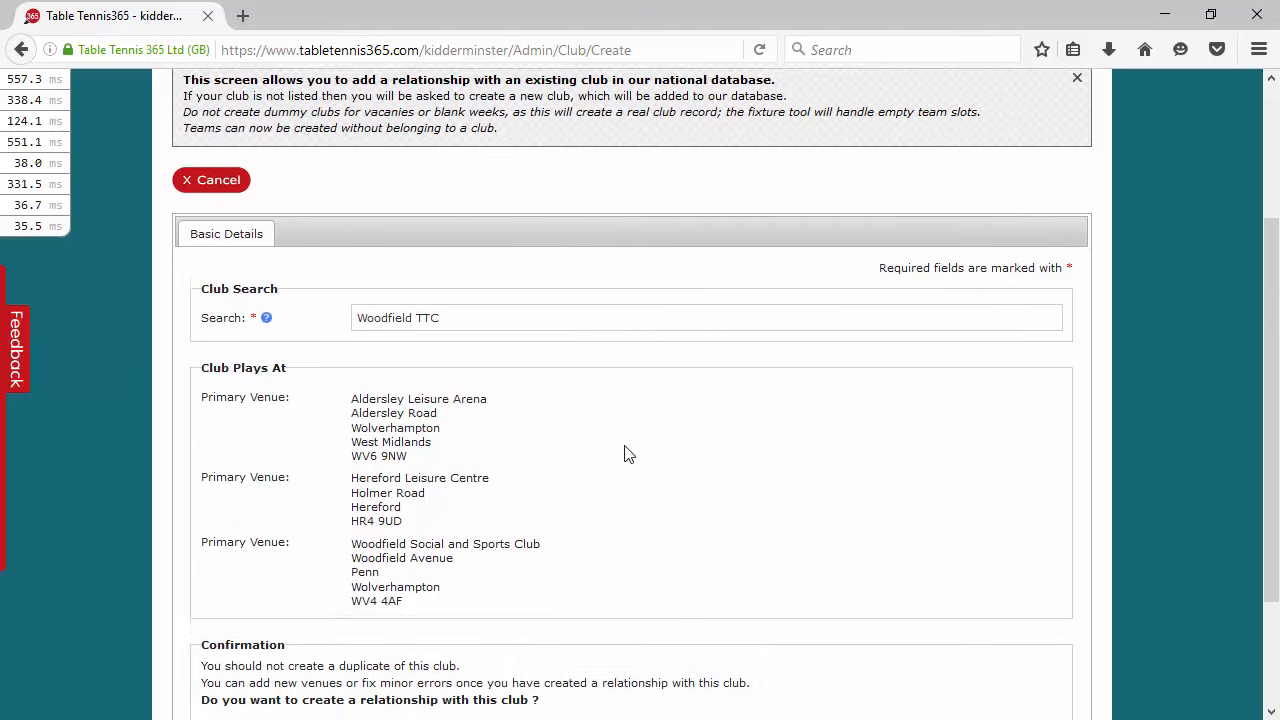
{"action": "scroll", "coordinate": [627, 453], "scroll_direction": "down", "scroll_amount": 1}
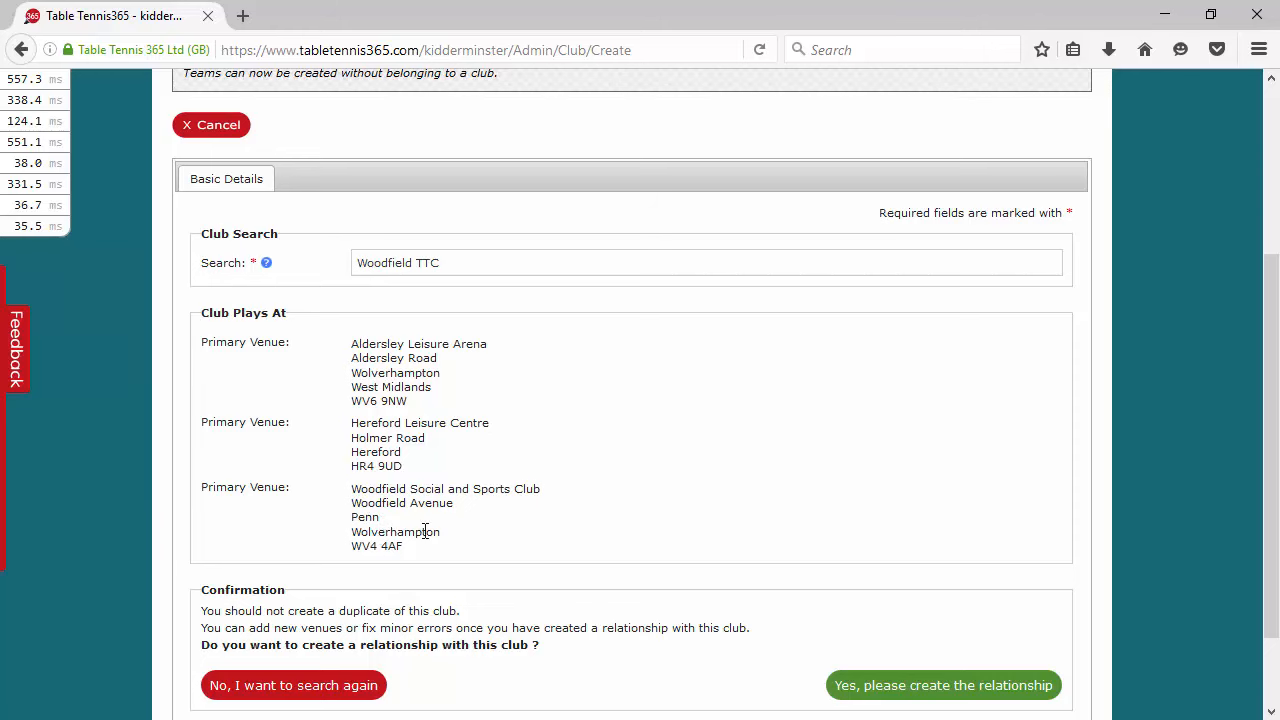
{"action": "scroll", "coordinate": [757, 514], "scroll_direction": "down", "scroll_amount": 2}
{"action": "scroll", "coordinate": [390, 236], "scroll_direction": "up", "scroll_amount": 1}
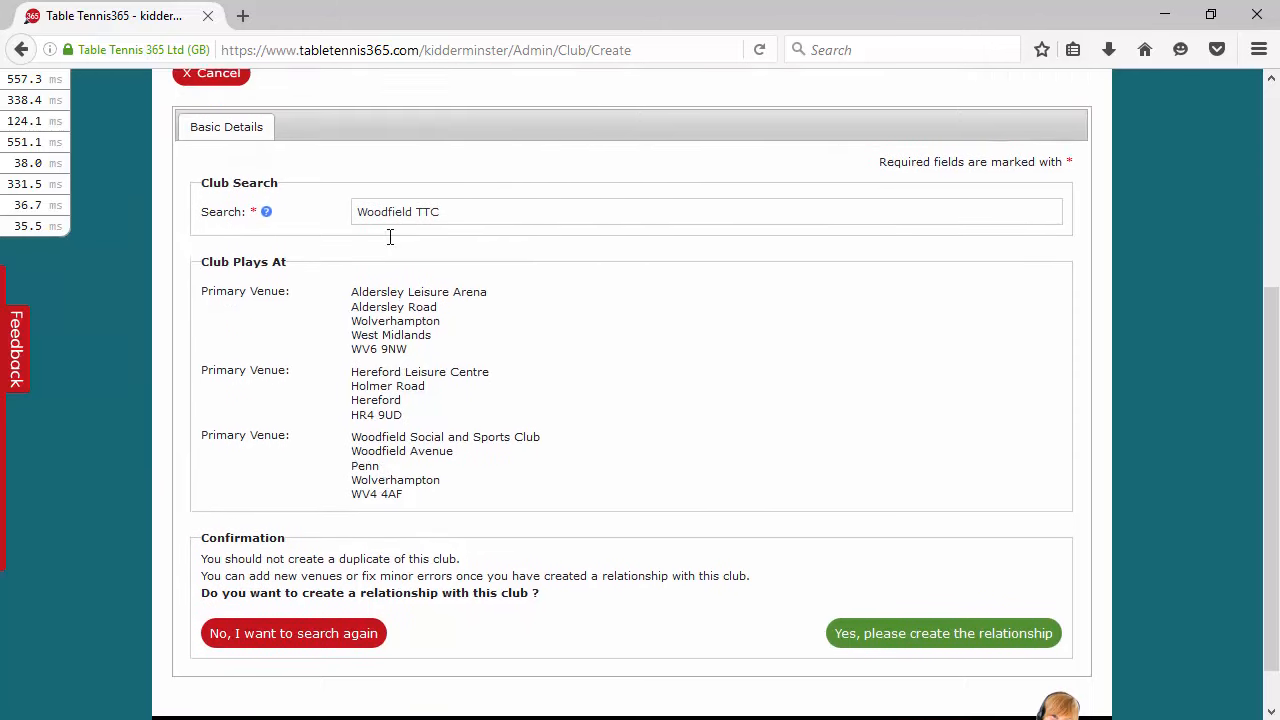
{"action": "scroll", "coordinate": [390, 236], "scroll_direction": "up", "scroll_amount": 1}
{"action": "scroll", "coordinate": [286, 289], "scroll_direction": "down", "scroll_amount": 2}
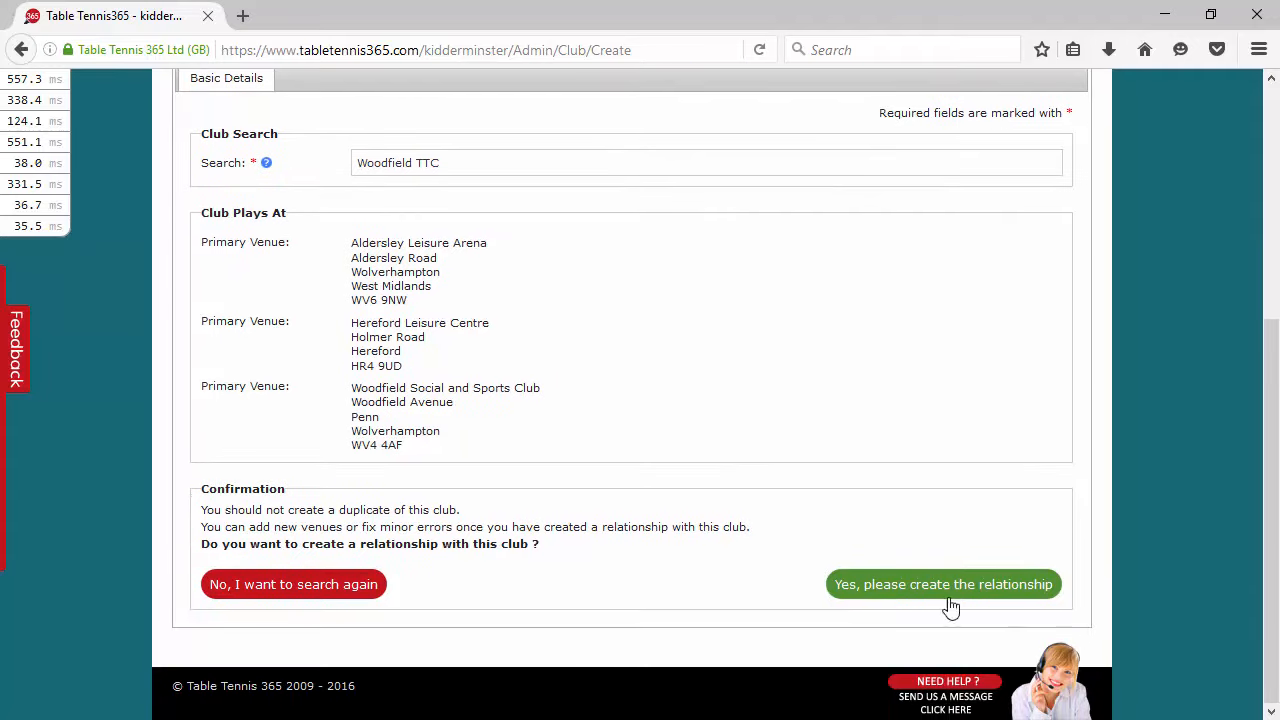
{"action": "left_click", "coordinate": [895, 592]}
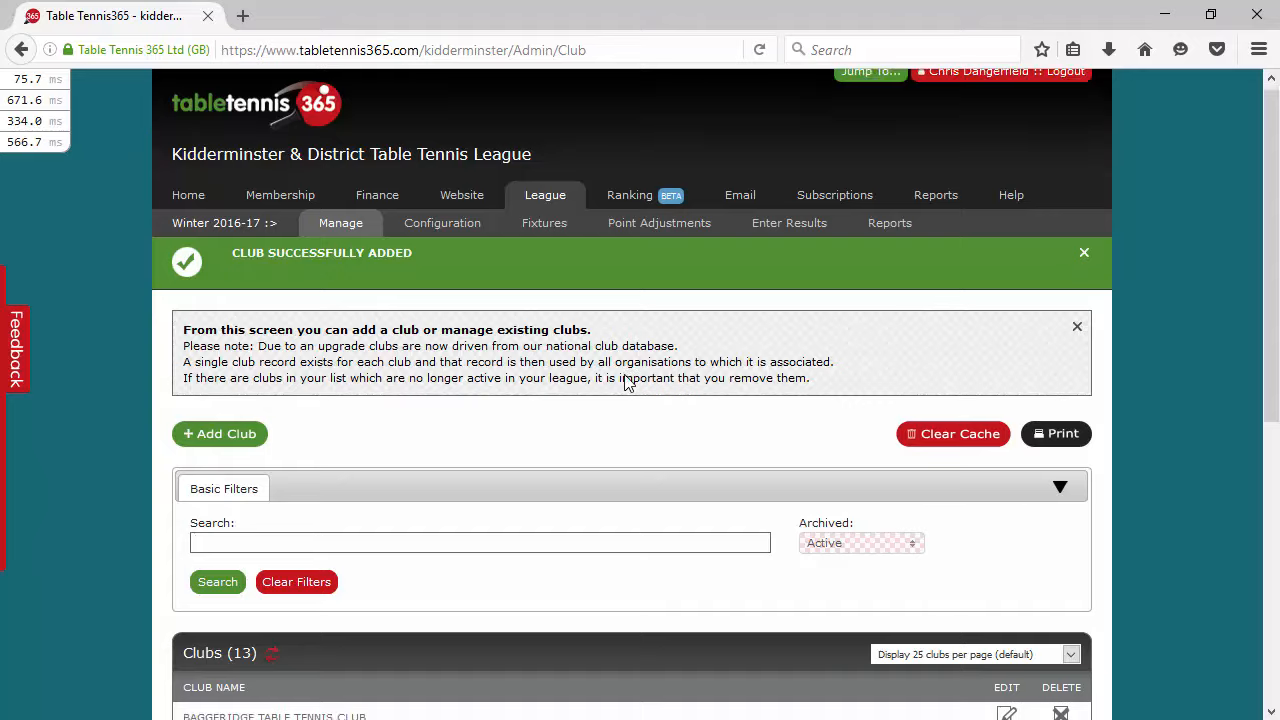
- Find Woodfield TTC in the league's club list and open its record for editing
{"action": "scroll", "coordinate": [624, 380], "scroll_direction": "down", "scroll_amount": 4}
{"action": "scroll", "coordinate": [629, 423], "scroll_direction": "up", "scroll_amount": 5}
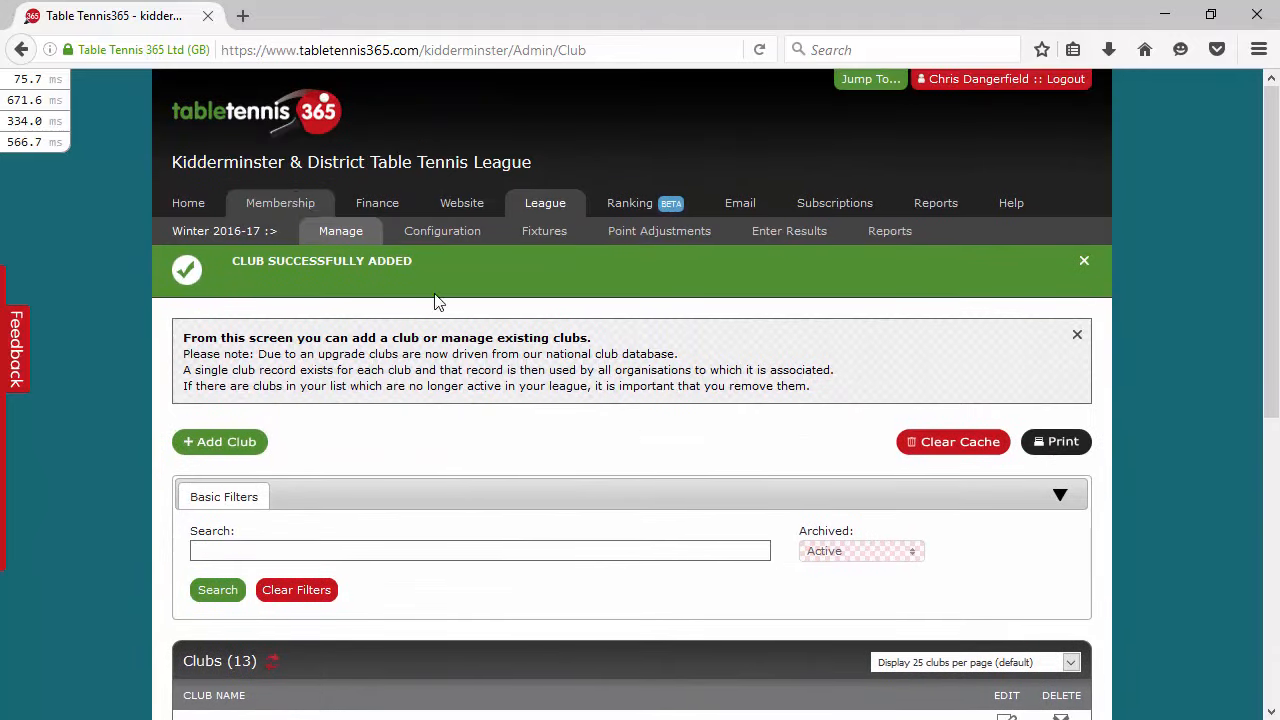
{"action": "scroll", "coordinate": [520, 455], "scroll_direction": "down", "scroll_amount": 4}
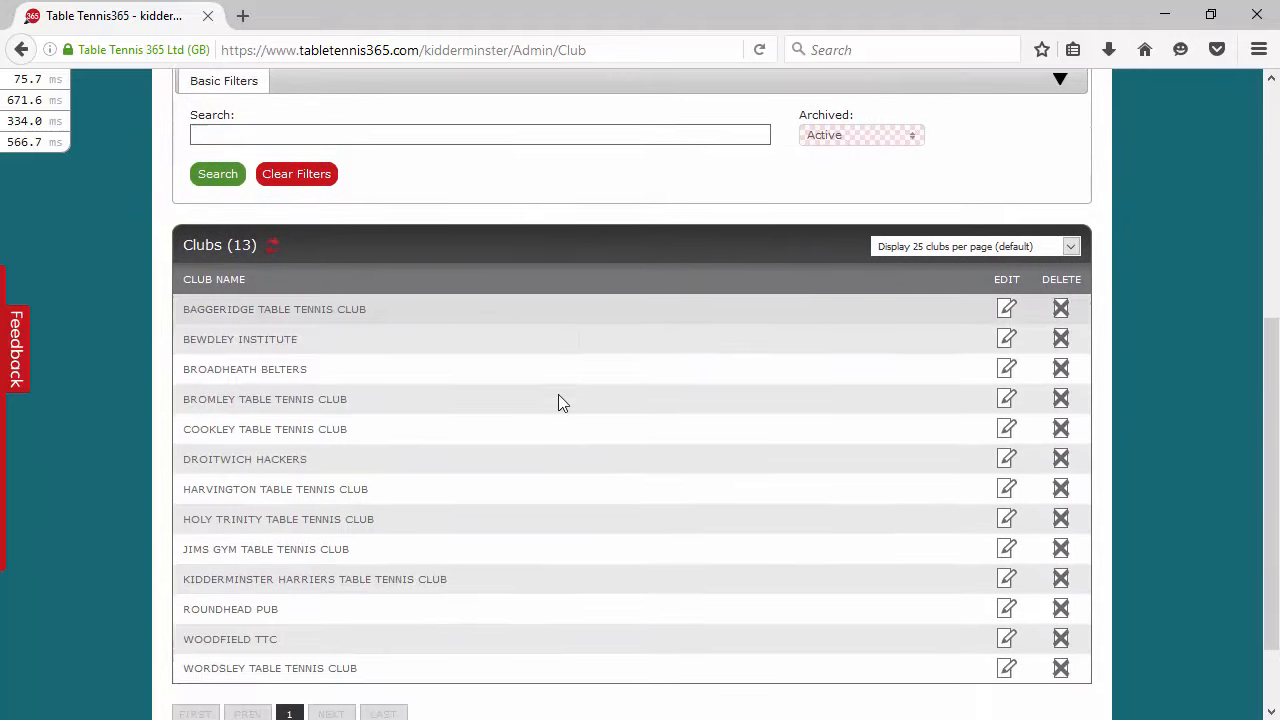
{"action": "scroll", "coordinate": [558, 398], "scroll_direction": "down", "scroll_amount": 2}
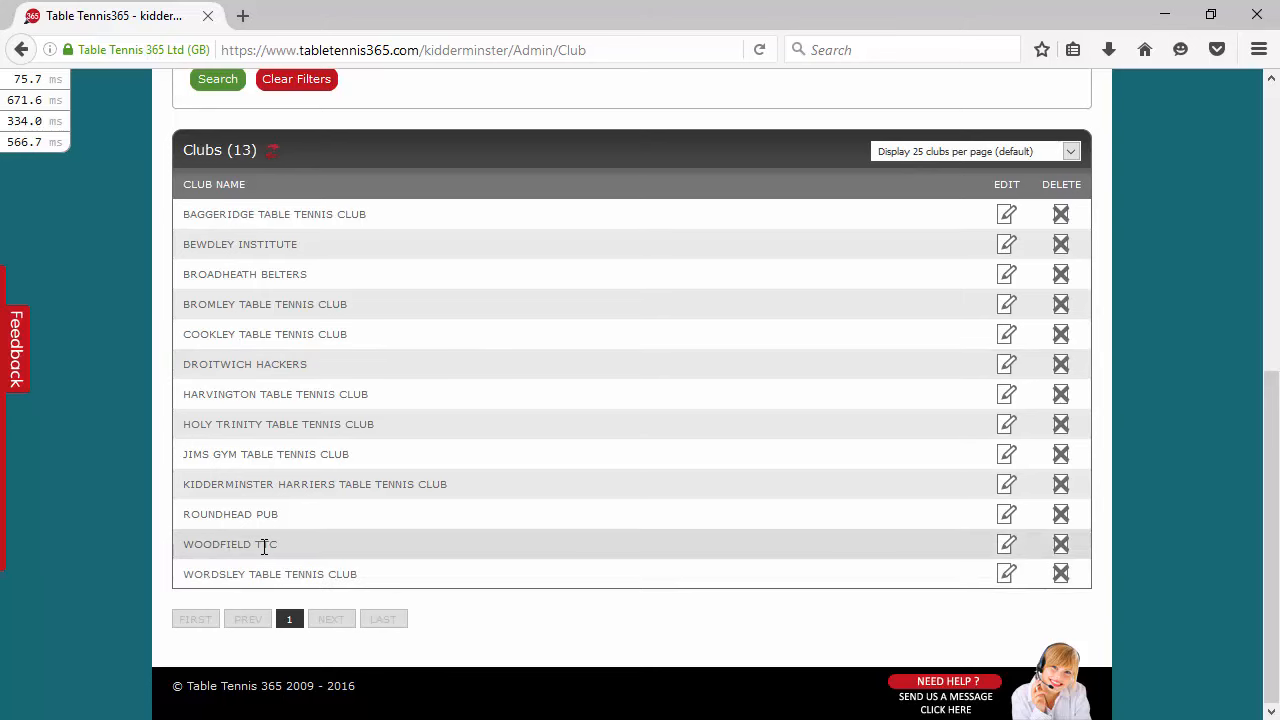
{"action": "left_click", "coordinate": [1006, 553]}
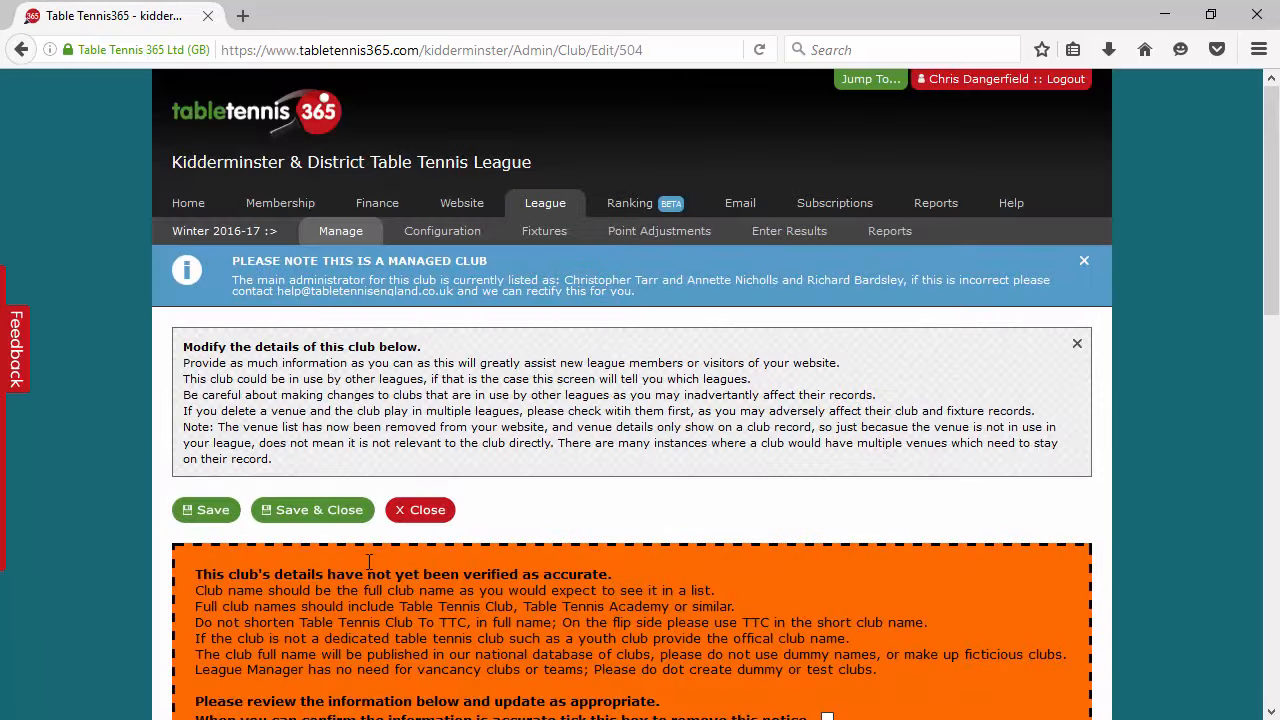
- Examine the Woodfield TTC record, including the verification notice, names, town, venues and other associated leagues
{"action": "scroll", "coordinate": [610, 500], "scroll_direction": "down", "scroll_amount": 3}
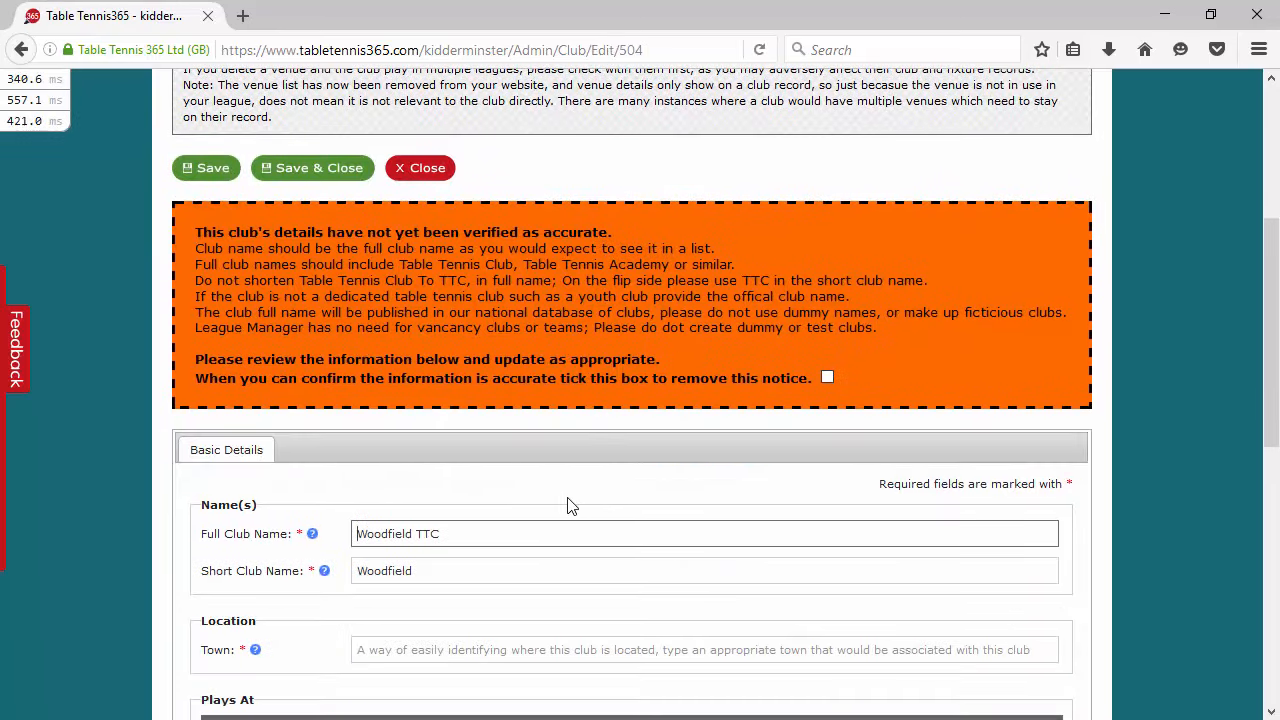
{"action": "scroll", "coordinate": [560, 491], "scroll_direction": "up", "scroll_amount": 2}
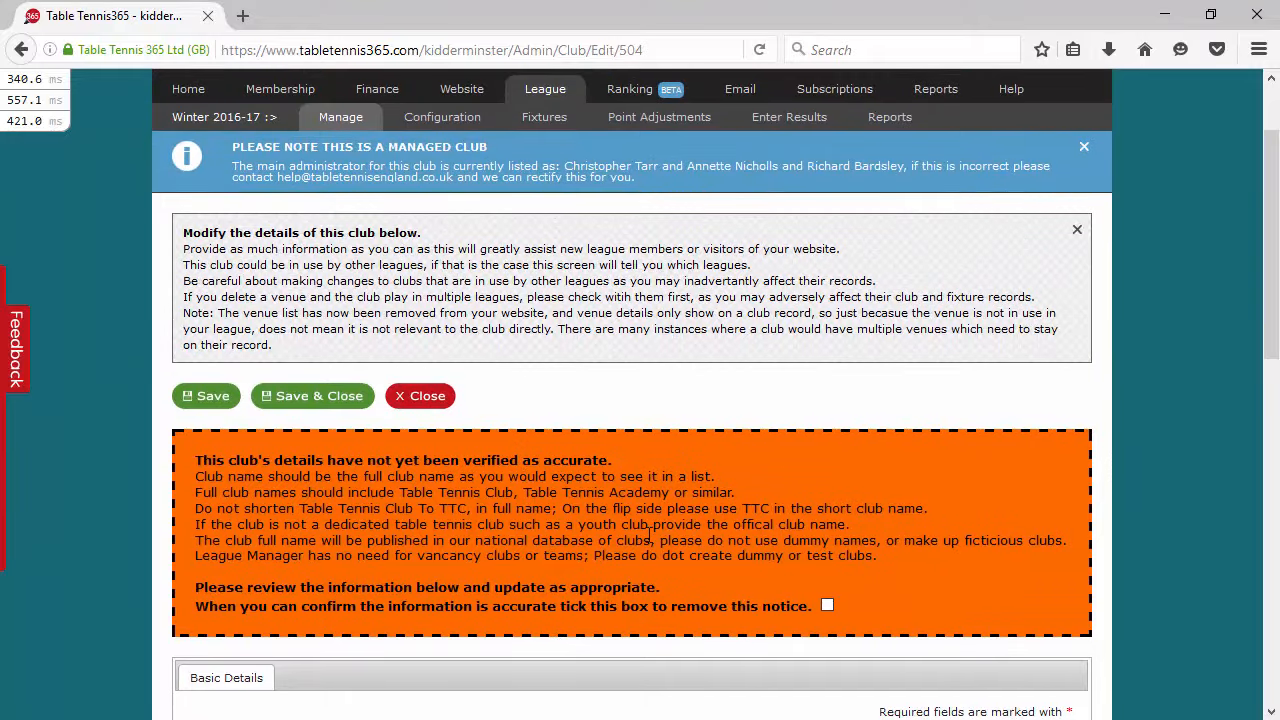
{"action": "scroll", "coordinate": [645, 532], "scroll_direction": "down", "scroll_amount": 5}
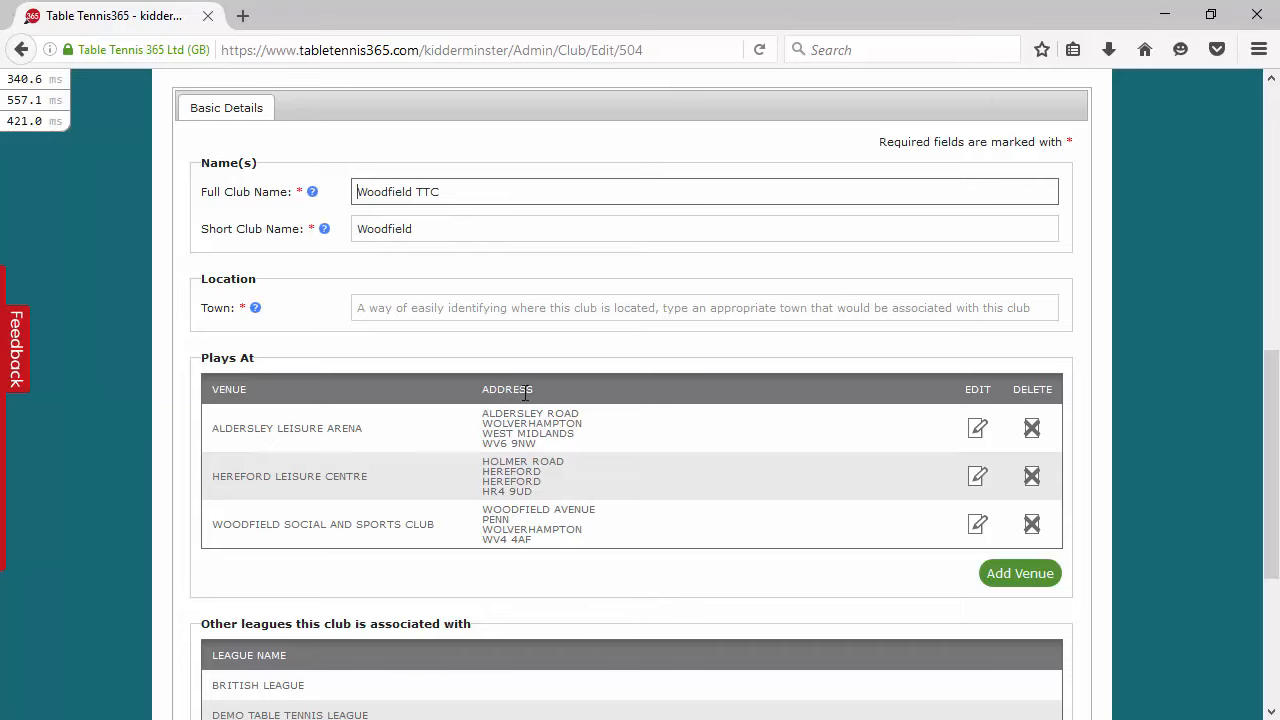
{"action": "scroll", "coordinate": [574, 491], "scroll_direction": "down", "scroll_amount": 6}
{"action": "scroll", "coordinate": [585, 520], "scroll_direction": "up", "scroll_amount": 12}
{"action": "scroll", "coordinate": [590, 510], "scroll_direction": "up", "scroll_amount": 5}
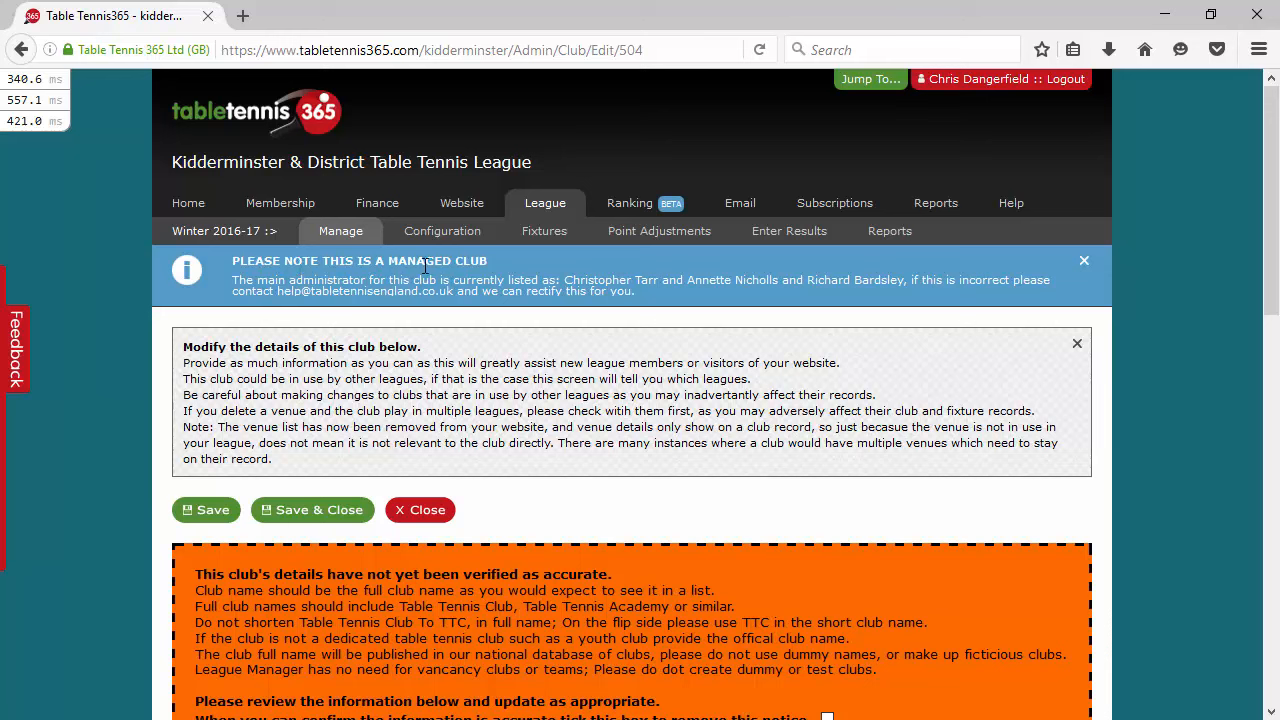
- Examine the managed-club notice with its listed administrators and the verification guidance on naming the club
{"action": "left_click_drag", "start_coordinate": [476, 264], "coordinate": [276, 262]}
{"action": "left_click", "coordinate": [353, 283]}
{"action": "left_click_drag", "start_coordinate": [592, 286], "coordinate": [855, 282]}
{"action": "left_click", "coordinate": [614, 294]}
{"action": "scroll", "coordinate": [528, 292], "scroll_direction": "down", "scroll_amount": 2}
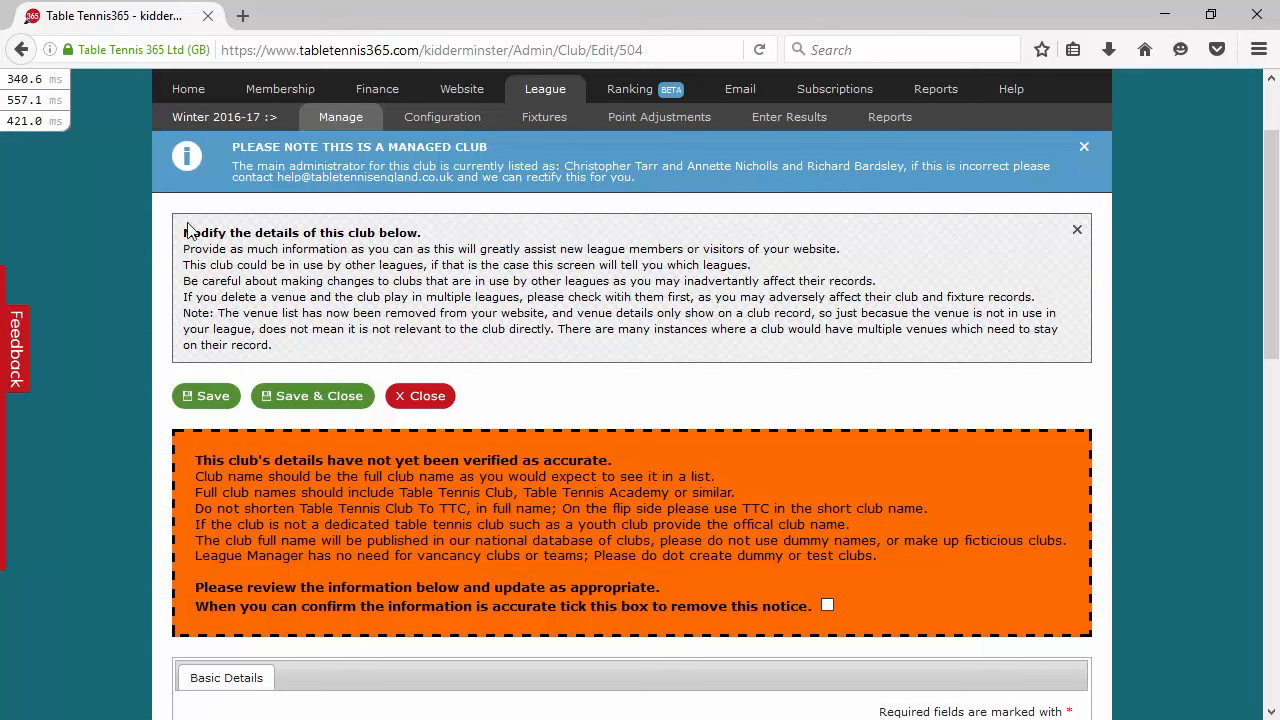
{"action": "scroll", "coordinate": [108, 250], "scroll_direction": "down", "scroll_amount": 2}
{"action": "scroll", "coordinate": [108, 252], "scroll_direction": "down", "scroll_amount": 3}
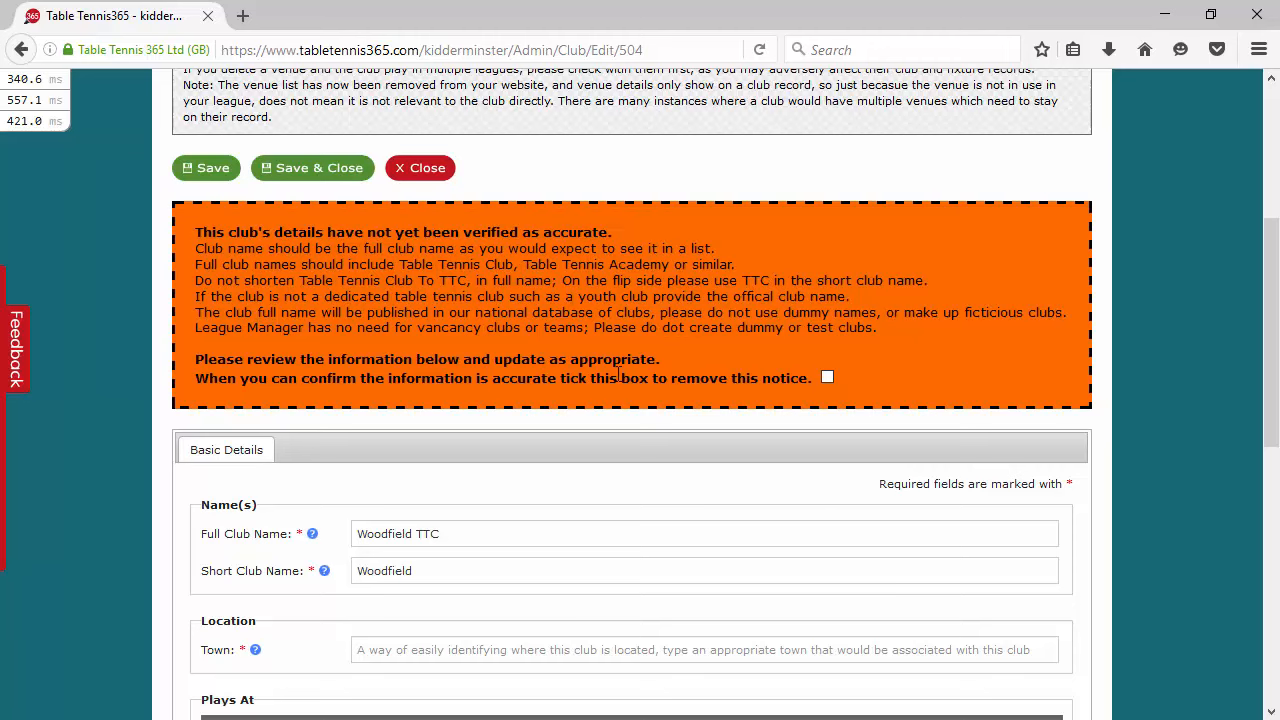
{"action": "scroll", "coordinate": [592, 302], "scroll_direction": "down", "scroll_amount": 2}
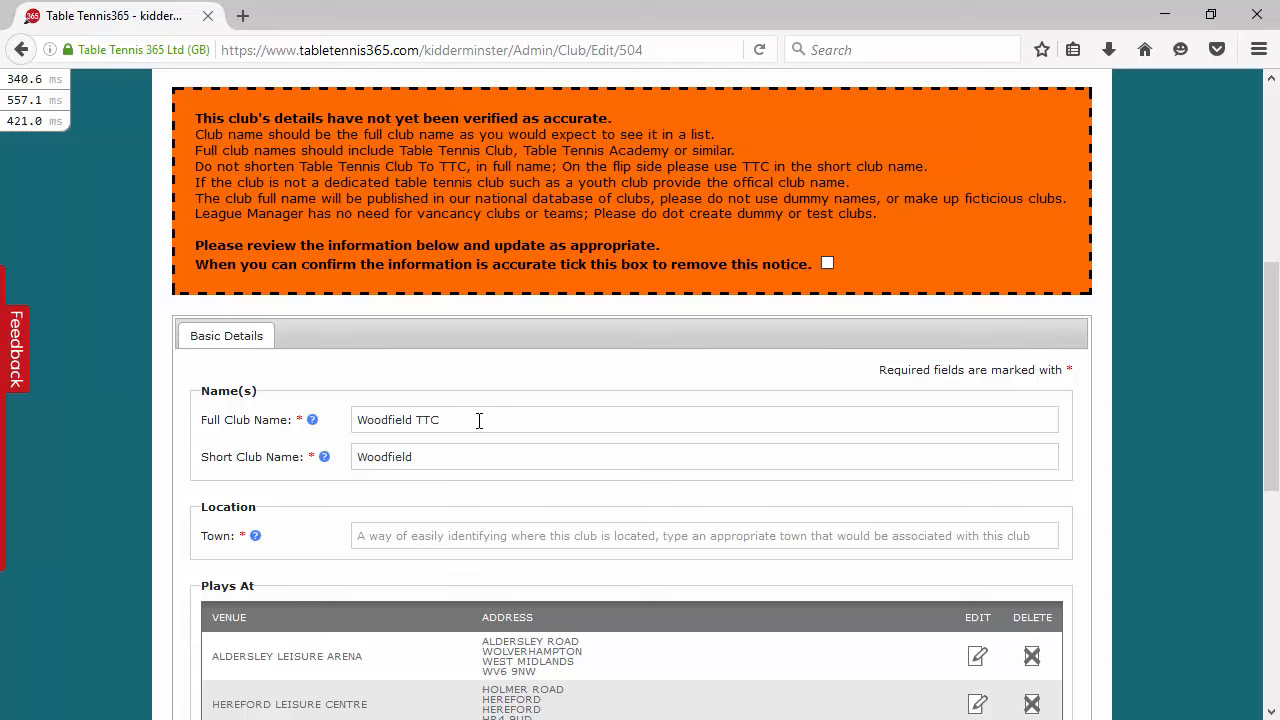
- Change the full club name to Woodfield Table Tennis Club and the short club name to Woodfield TTC
{"action": "left_click", "coordinate": [479, 421]}
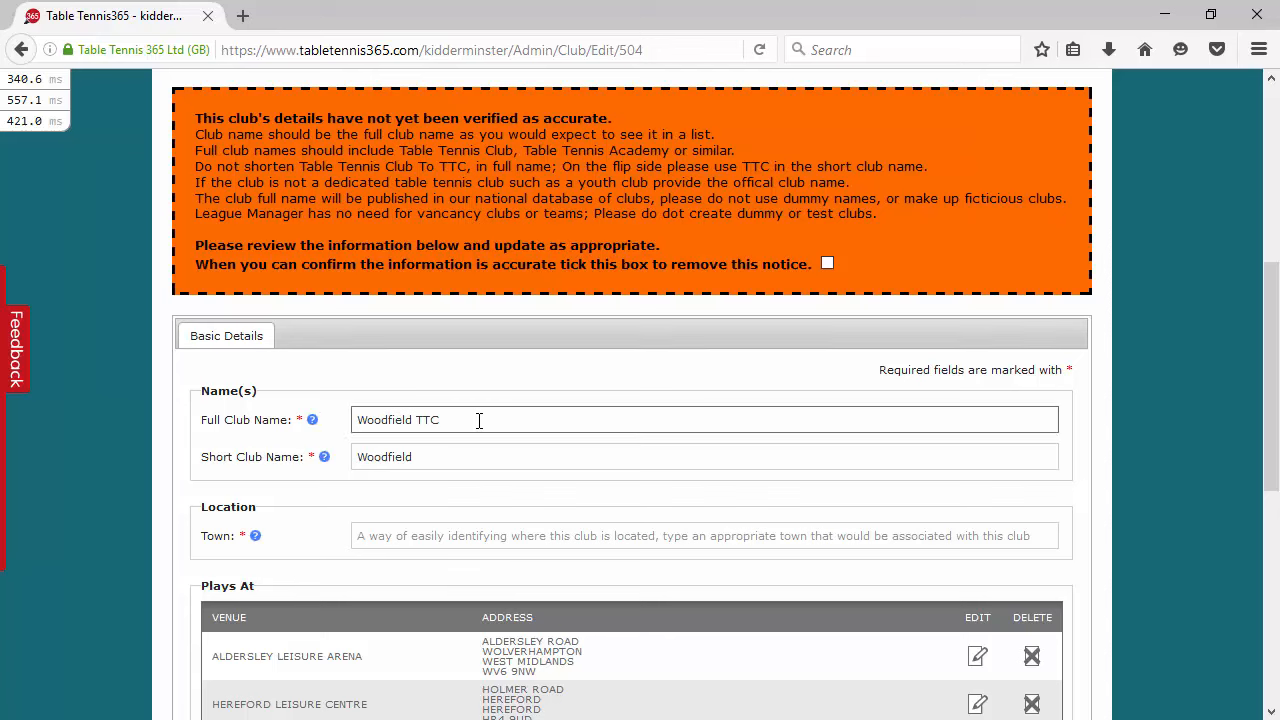
{"action": "key", "text": "BackSpace"}
{"action": "key", "text": "BackSpace"}
{"action": "type", "text": "able Tennis Club"}
{"action": "left_click", "coordinate": [465, 495]}
{"action": "left_click", "coordinate": [486, 448]}
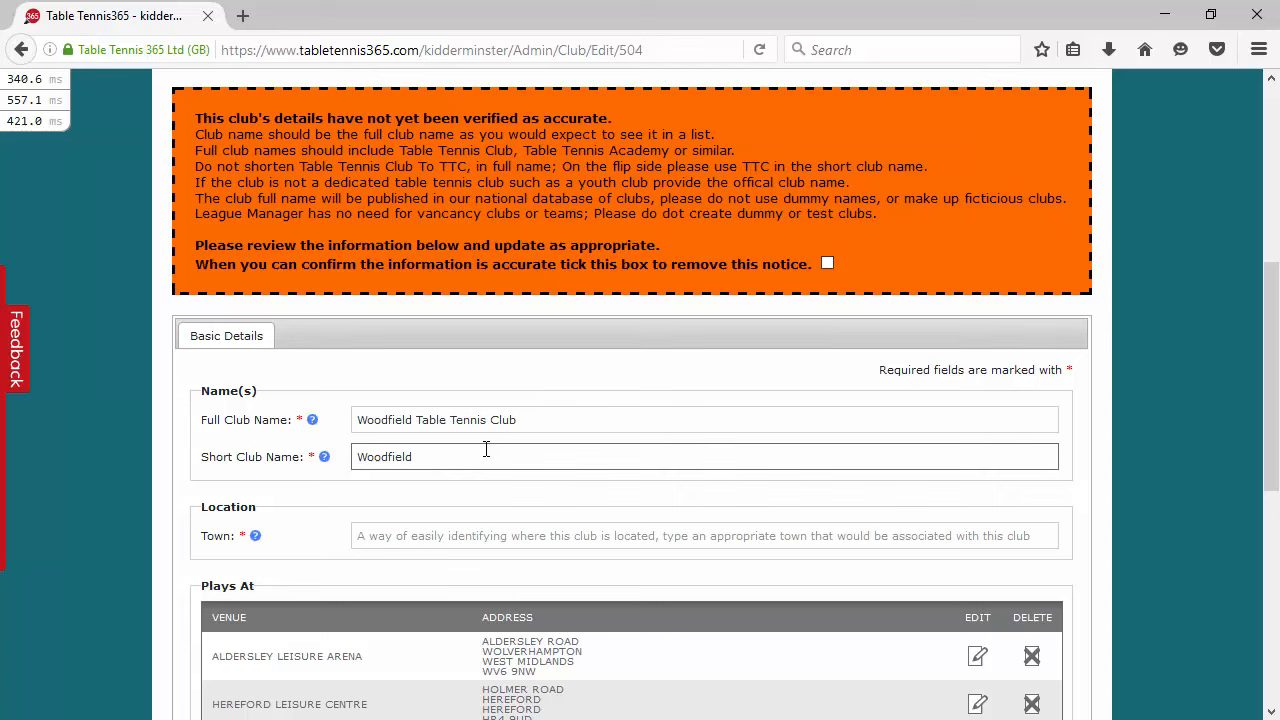
{"action": "type", "text": "TTC"}
- Set the club's town to Penn in West Midlands from the suggestions for "penn"
{"action": "left_click", "coordinate": [446, 536]}
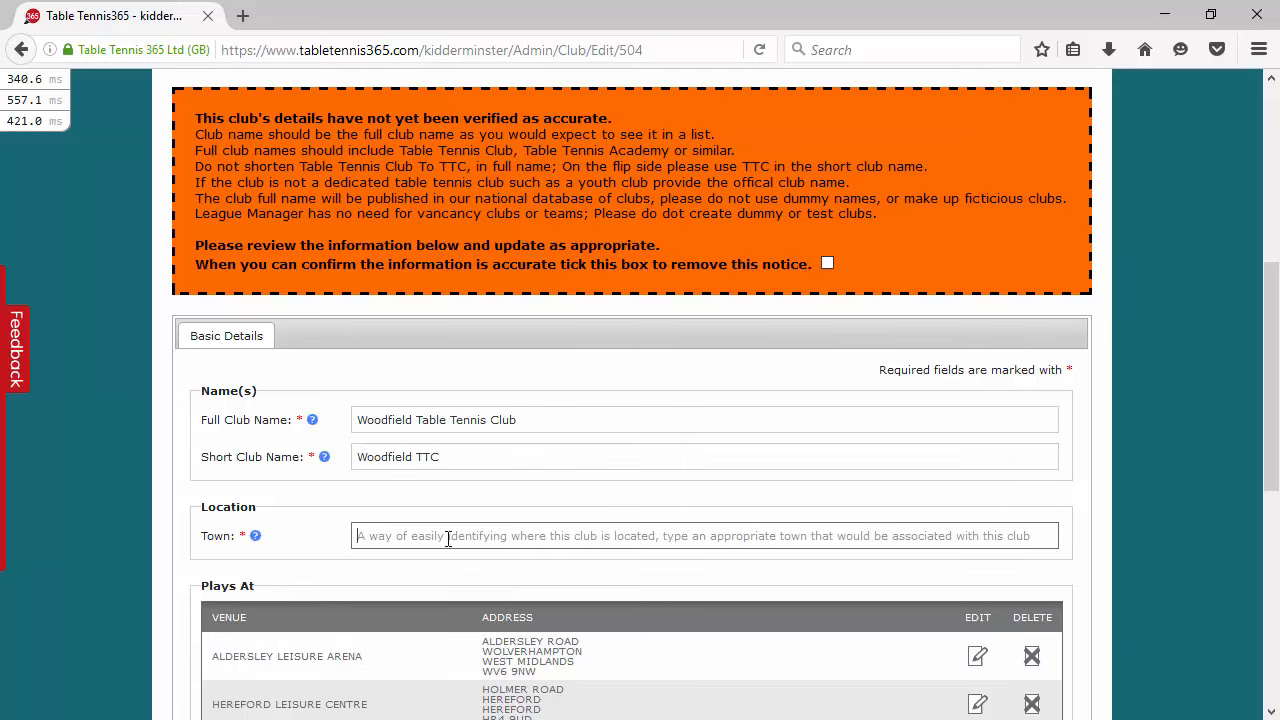
{"action": "scroll", "coordinate": [494, 580], "scroll_direction": "down", "scroll_amount": 2}
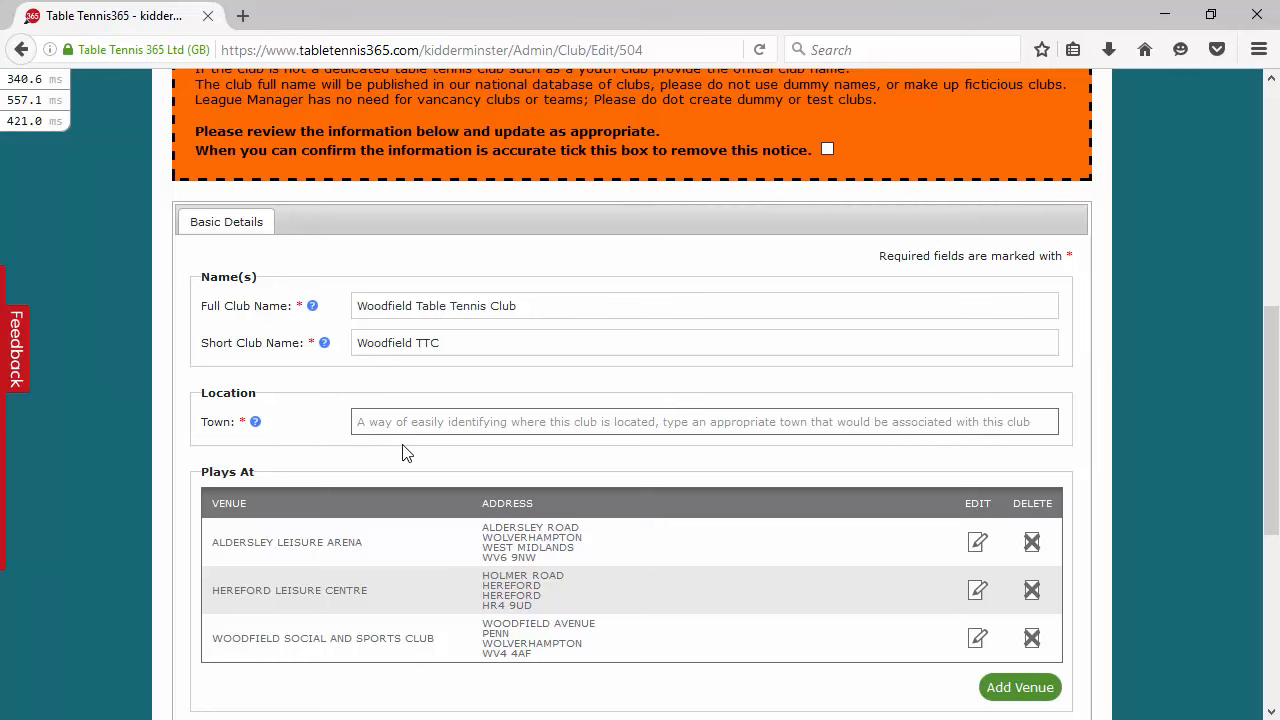
{"action": "type", "text": "penn"}
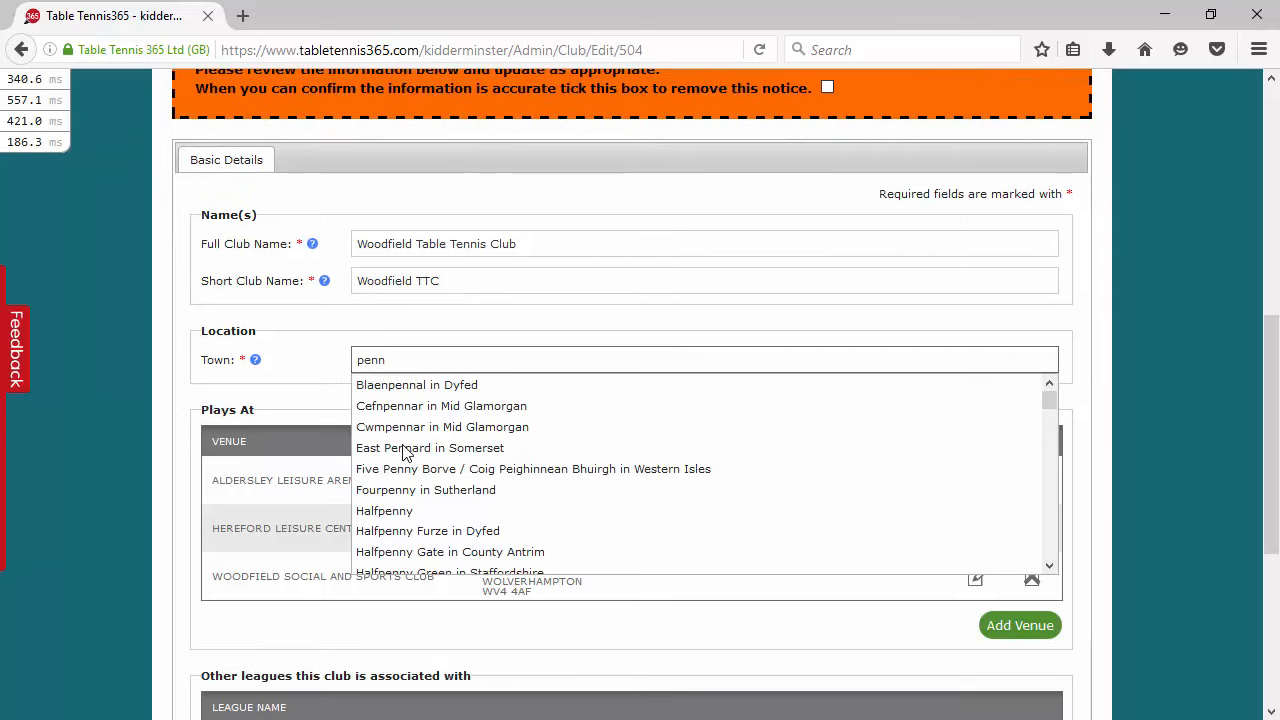
{"action": "scroll", "coordinate": [420, 460], "scroll_direction": "down", "scroll_amount": 8}
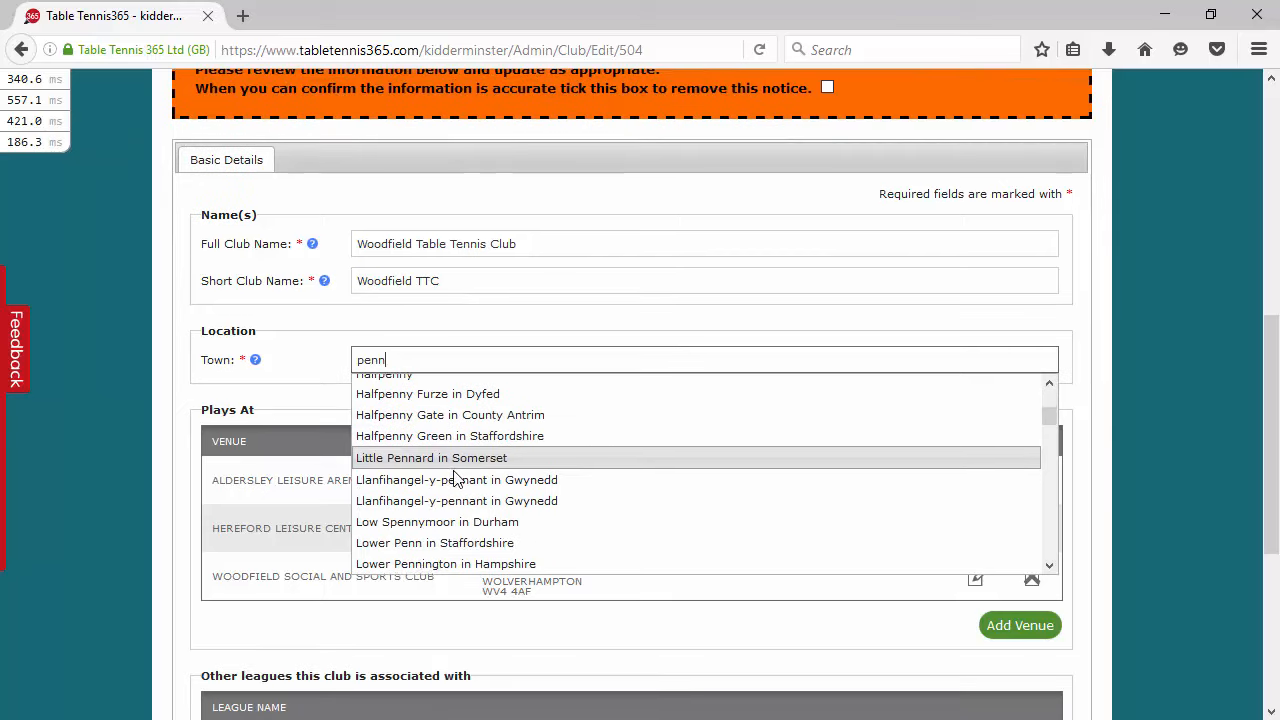
{"action": "scroll", "coordinate": [455, 472], "scroll_direction": "up", "scroll_amount": 2}
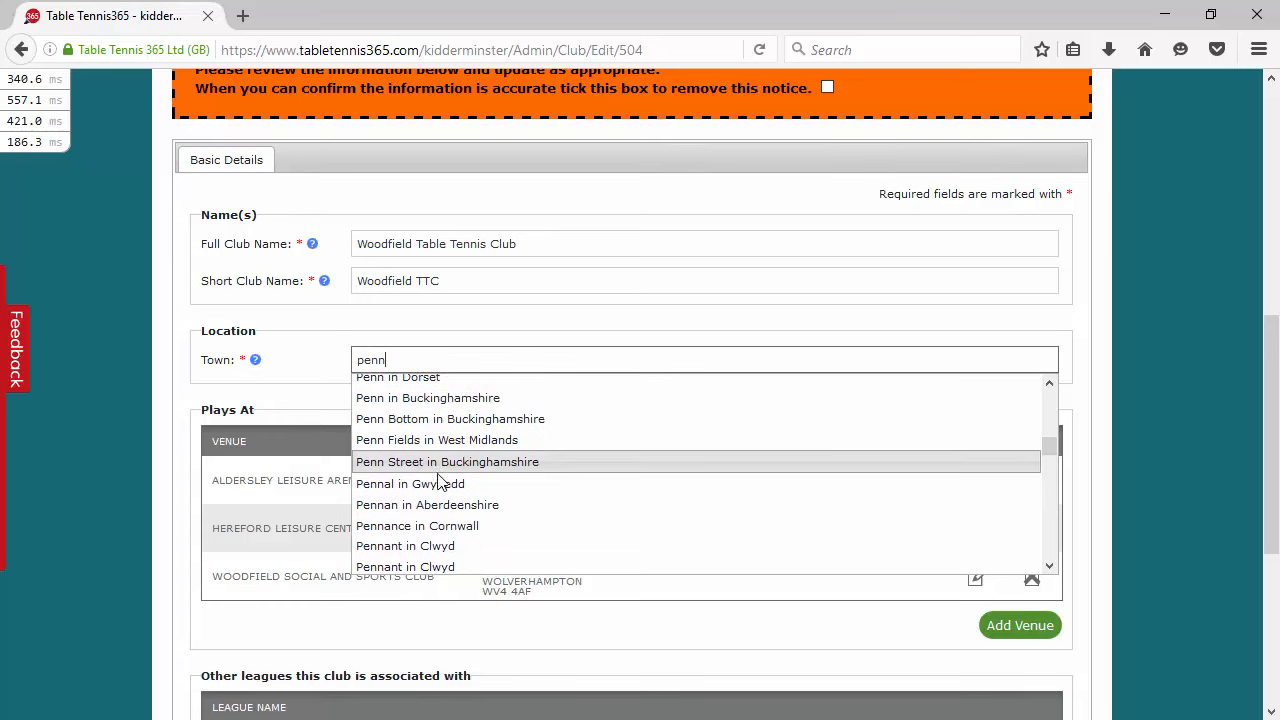
{"action": "scroll", "coordinate": [400, 465], "scroll_direction": "up", "scroll_amount": 2}
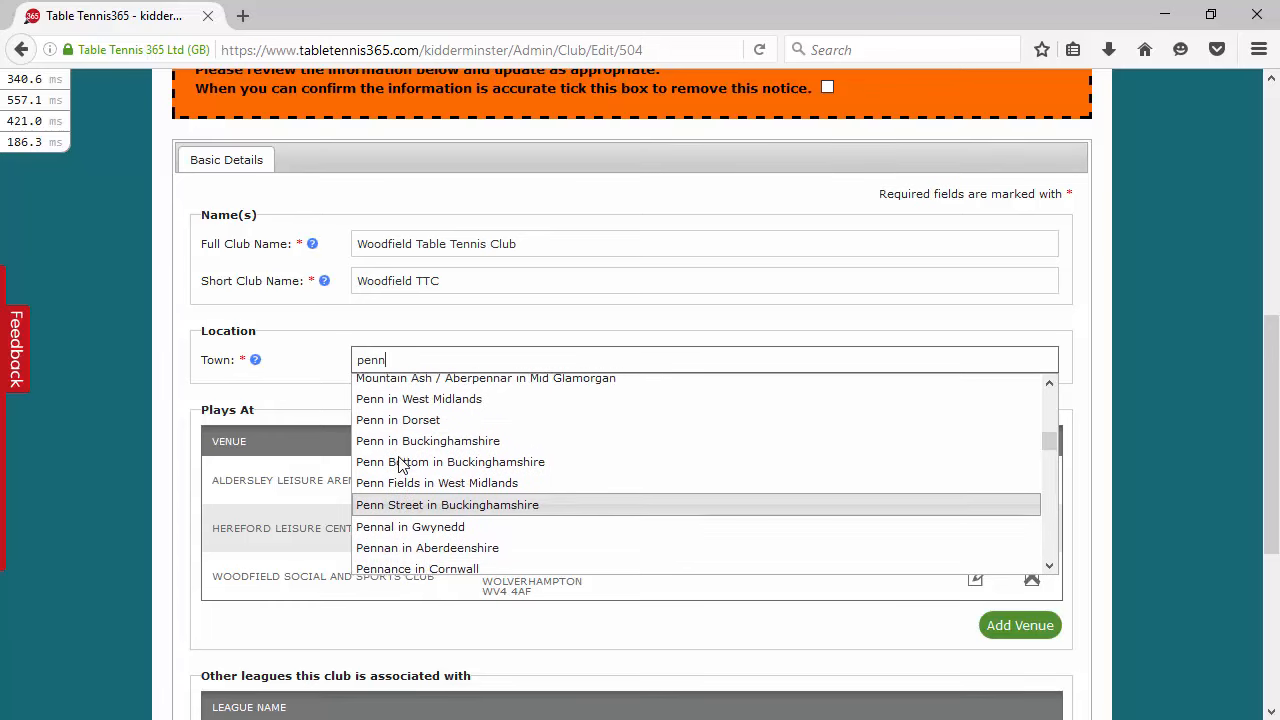
{"action": "left_click", "coordinate": [466, 408]}
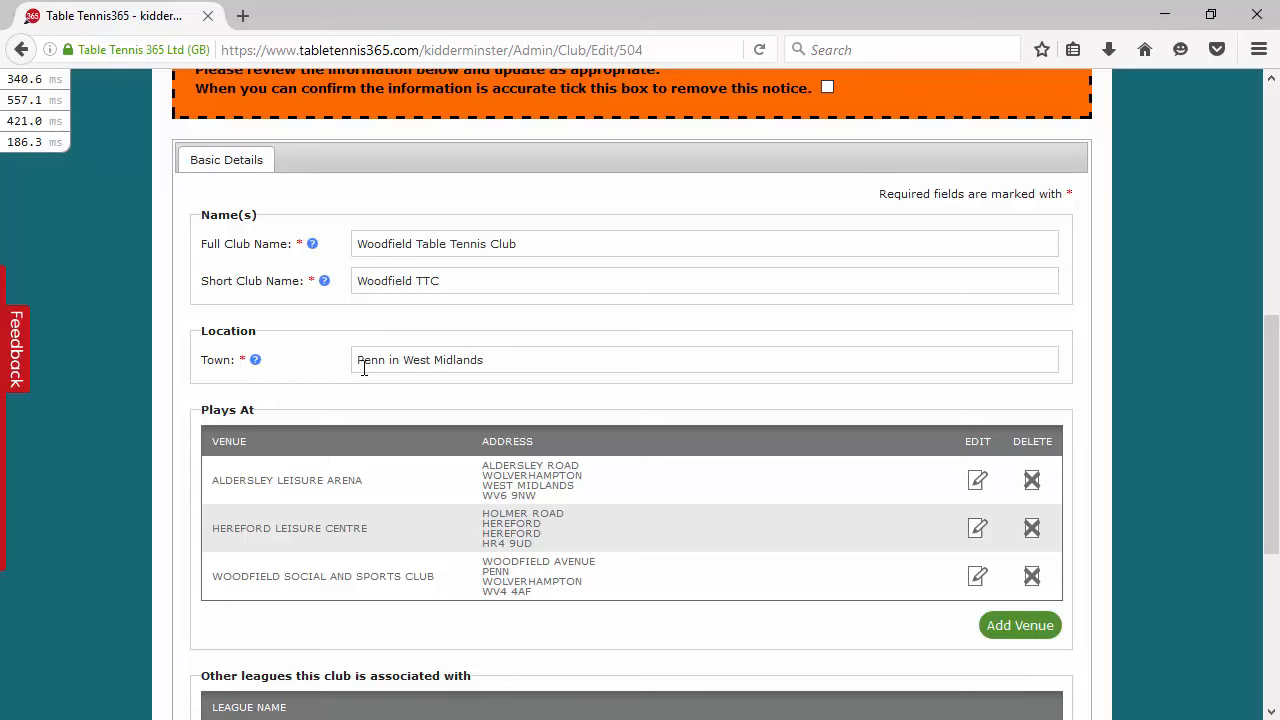
- Examine the club's venues alongside the other leagues it is associated with
{"action": "scroll", "coordinate": [132, 383], "scroll_direction": "down", "scroll_amount": 3}
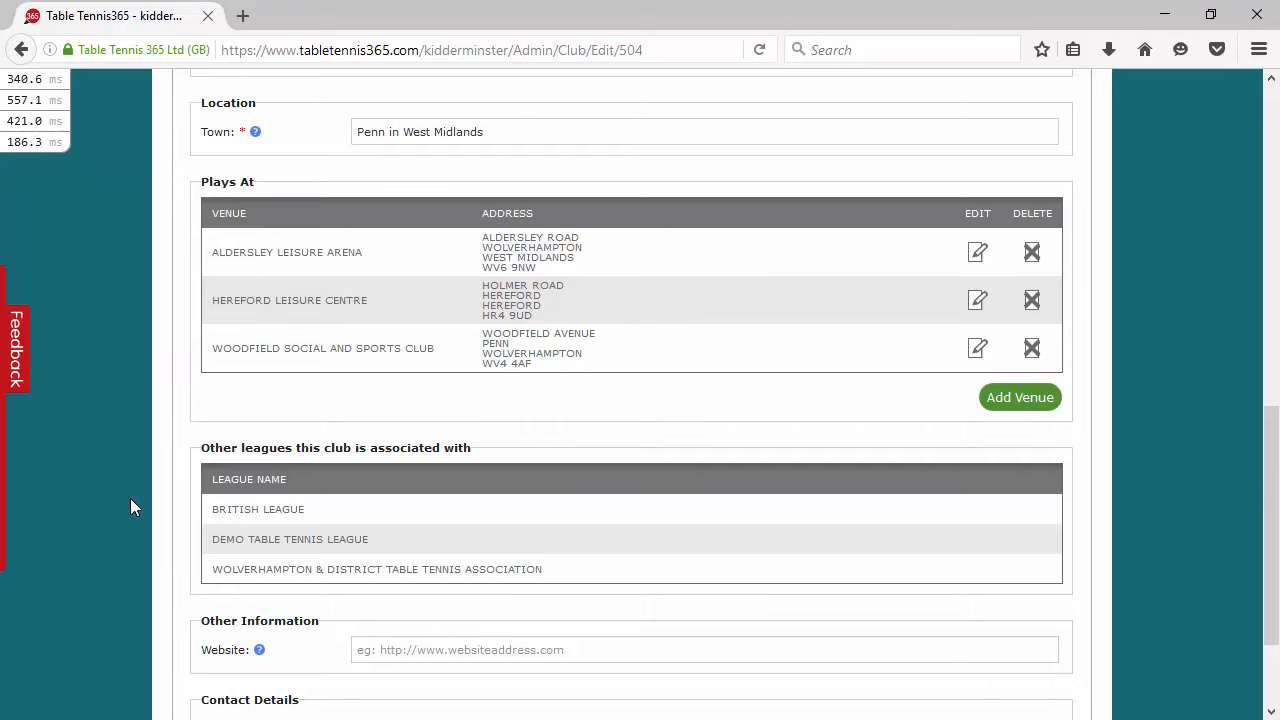
{"action": "scroll", "coordinate": [360, 363], "scroll_direction": "down", "scroll_amount": 2}
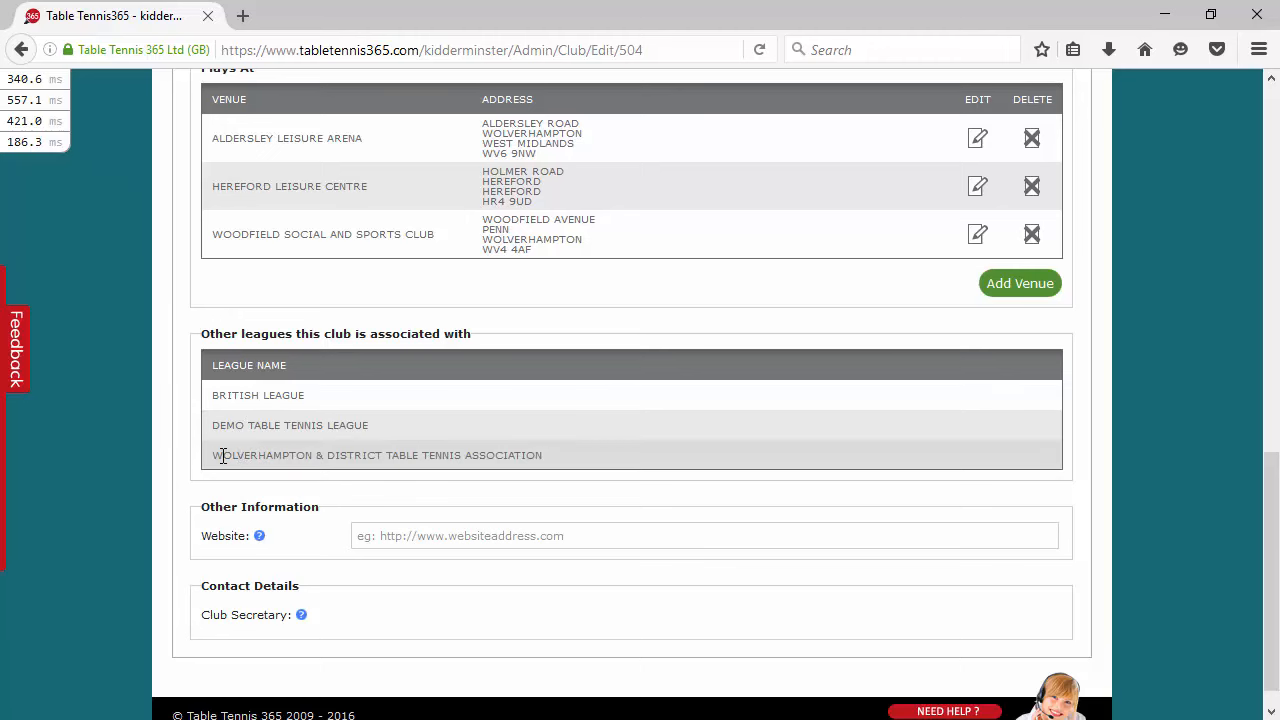
{"action": "left_click_drag", "start_coordinate": [223, 456], "coordinate": [528, 457]}
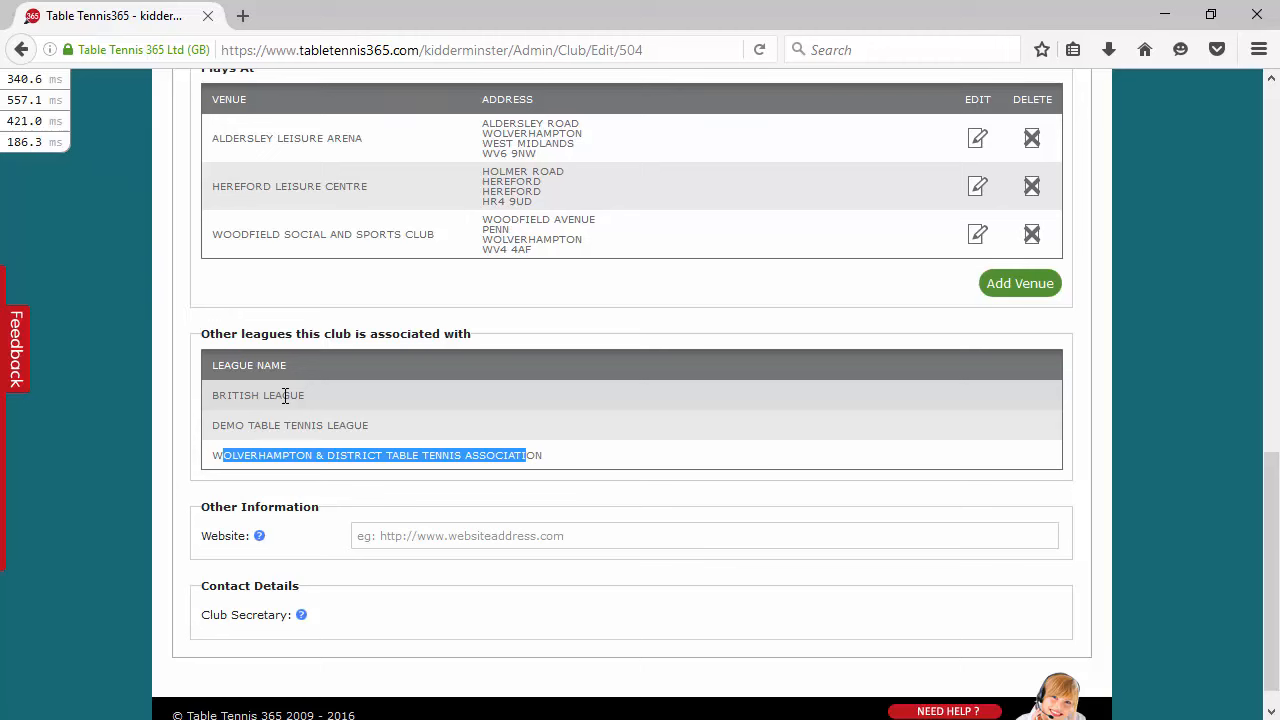
{"action": "left_click_drag", "start_coordinate": [209, 426], "coordinate": [389, 427]}
{"action": "left_click", "coordinate": [256, 428]}
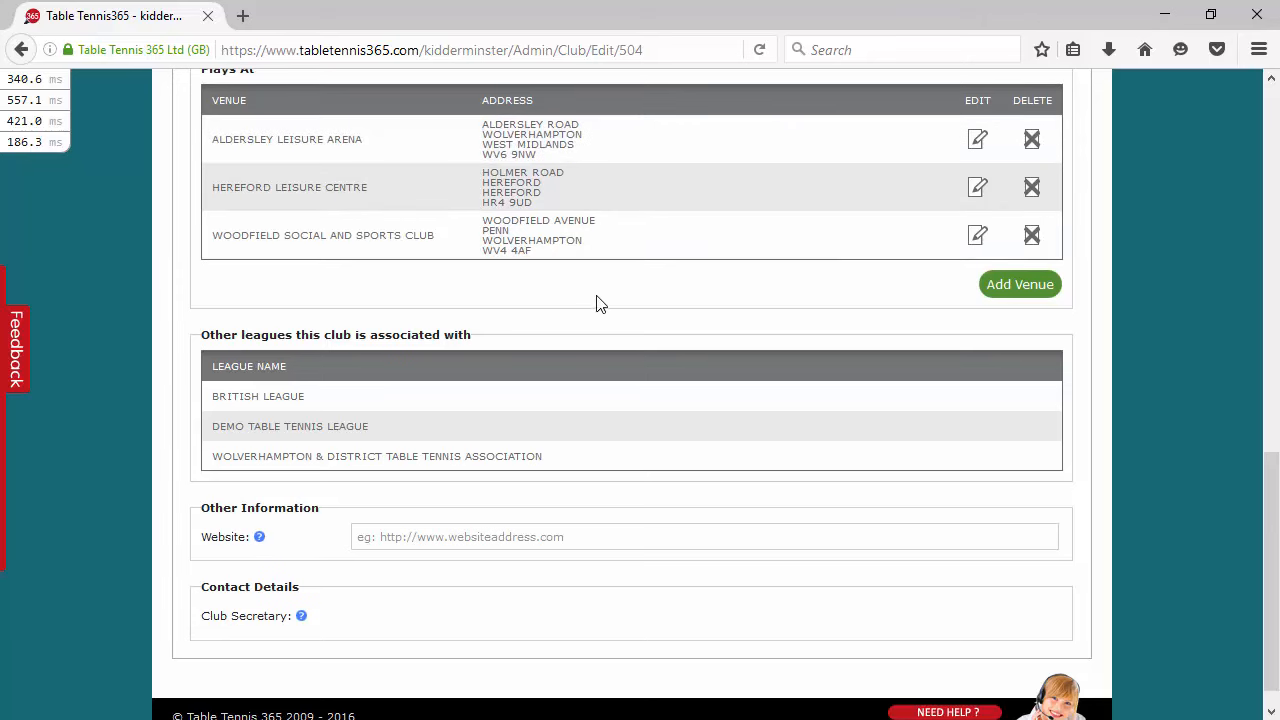
{"action": "scroll", "coordinate": [597, 303], "scroll_direction": "up", "scroll_amount": 2}
{"action": "scroll", "coordinate": [593, 334], "scroll_direction": "up", "scroll_amount": 2}
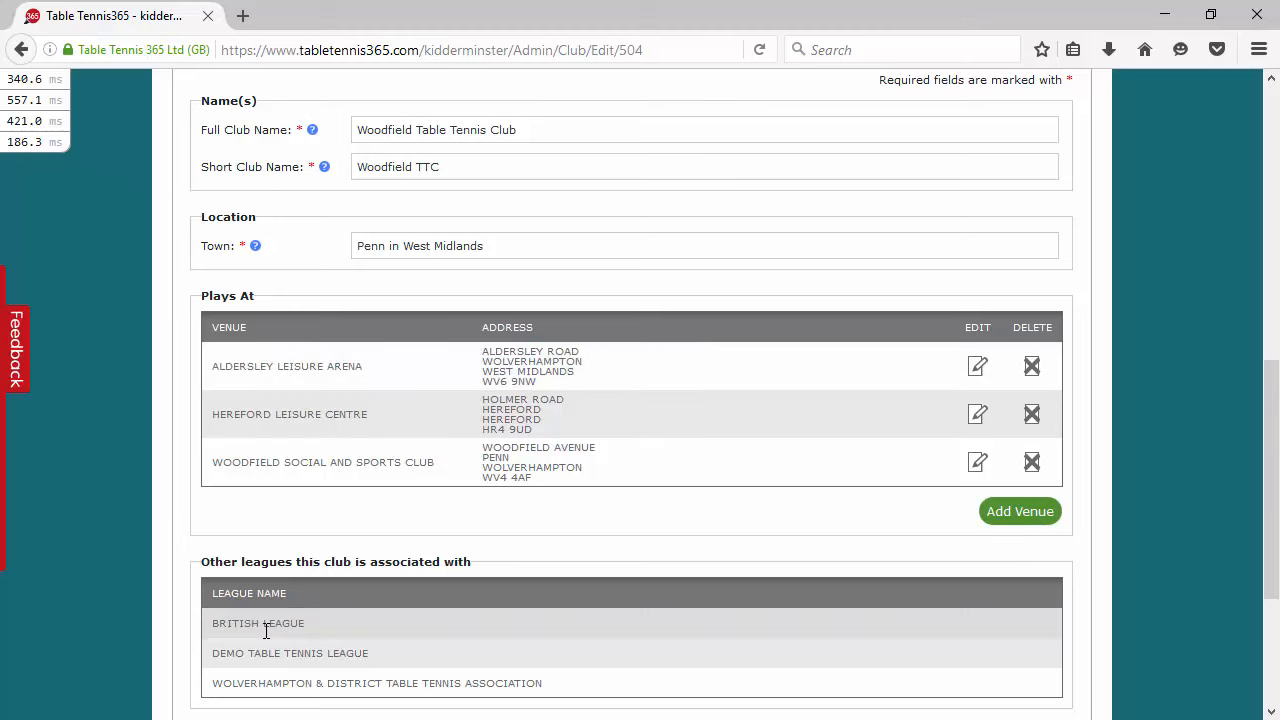
{"action": "scroll", "coordinate": [264, 622], "scroll_direction": "down", "scroll_amount": 2}
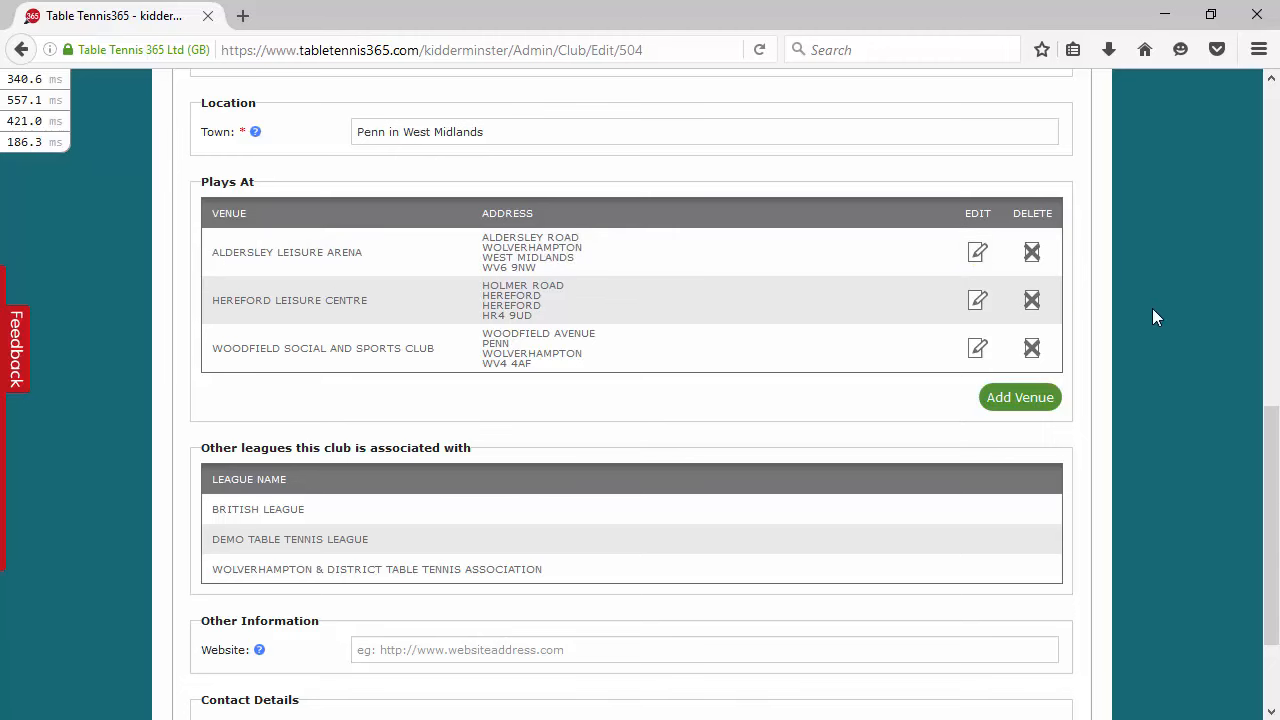
- Review the website and club secretary details, checking them against the verification notice and the rest of the record
{"action": "scroll", "coordinate": [380, 171], "scroll_direction": "down", "scroll_amount": 2}
{"action": "scroll", "coordinate": [190, 300], "scroll_direction": "up", "scroll_amount": 5}
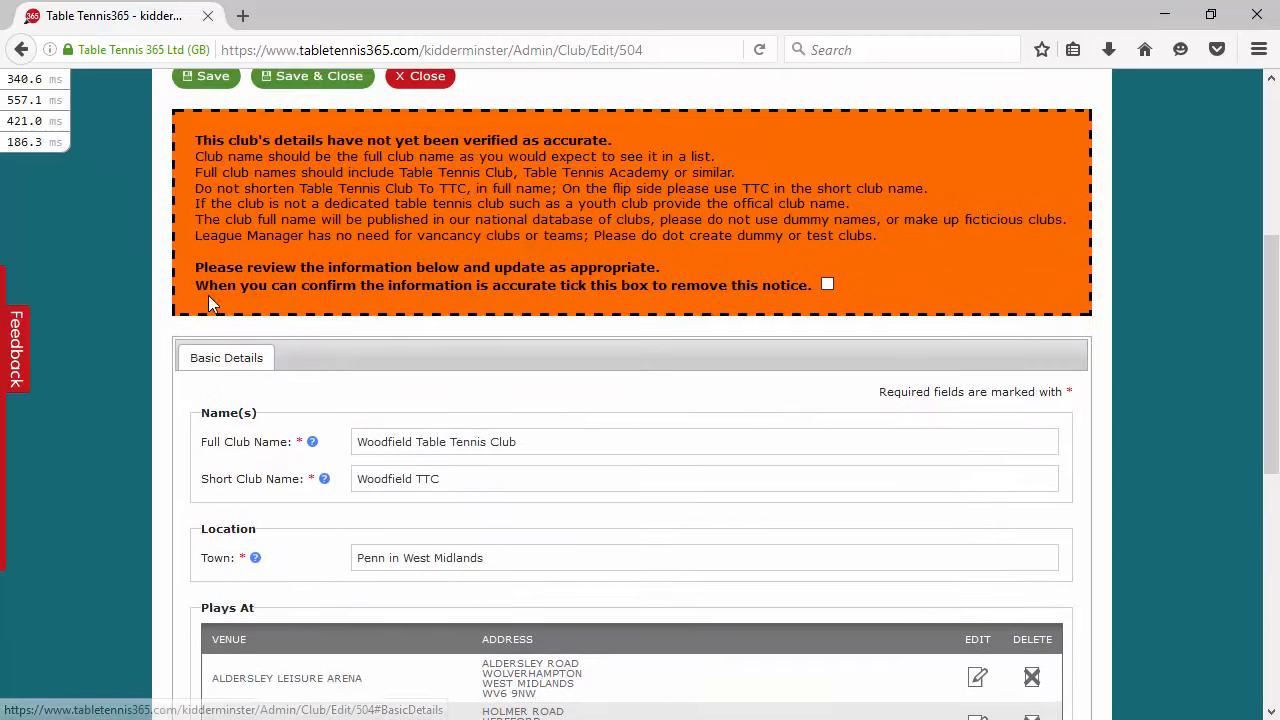
{"action": "scroll", "coordinate": [208, 295], "scroll_direction": "down", "scroll_amount": 6}
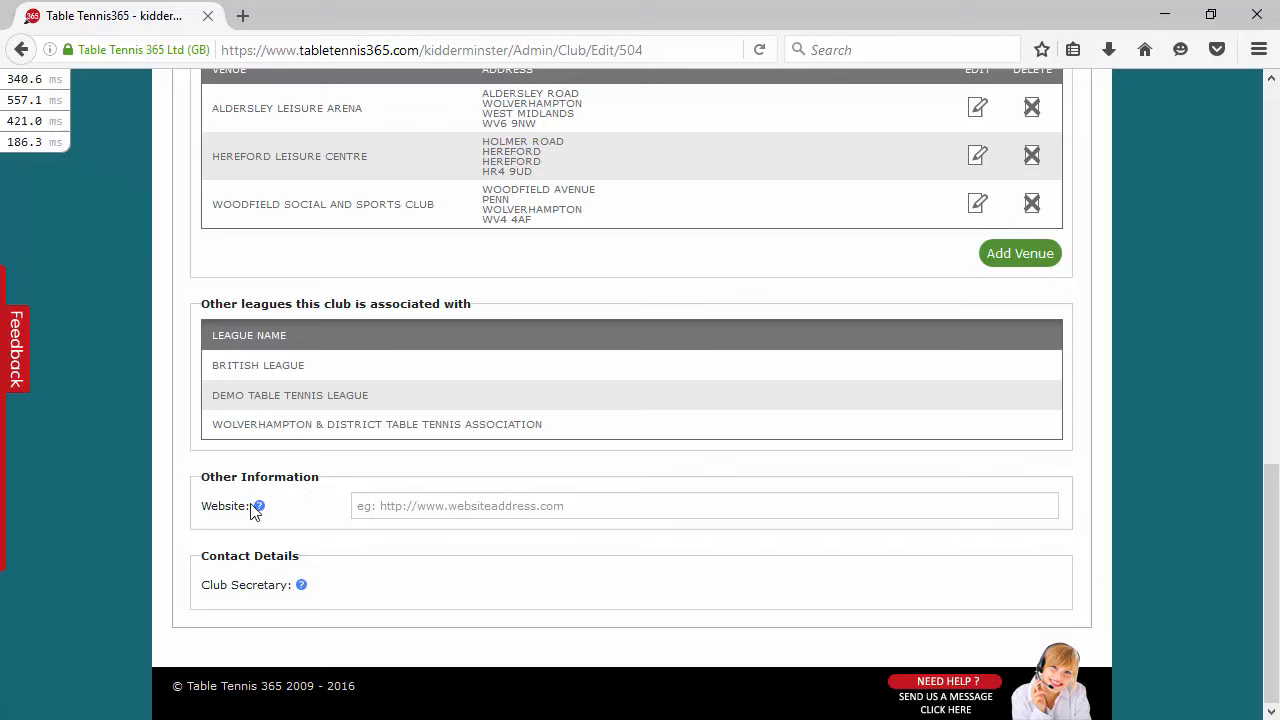
{"action": "left_click", "coordinate": [412, 513]}
{"action": "scroll", "coordinate": [100, 548], "scroll_direction": "up", "scroll_amount": 5}
{"action": "scroll", "coordinate": [92, 550], "scroll_direction": "up", "scroll_amount": 2}
{"action": "scroll", "coordinate": [95, 545], "scroll_direction": "down", "scroll_amount": 1}
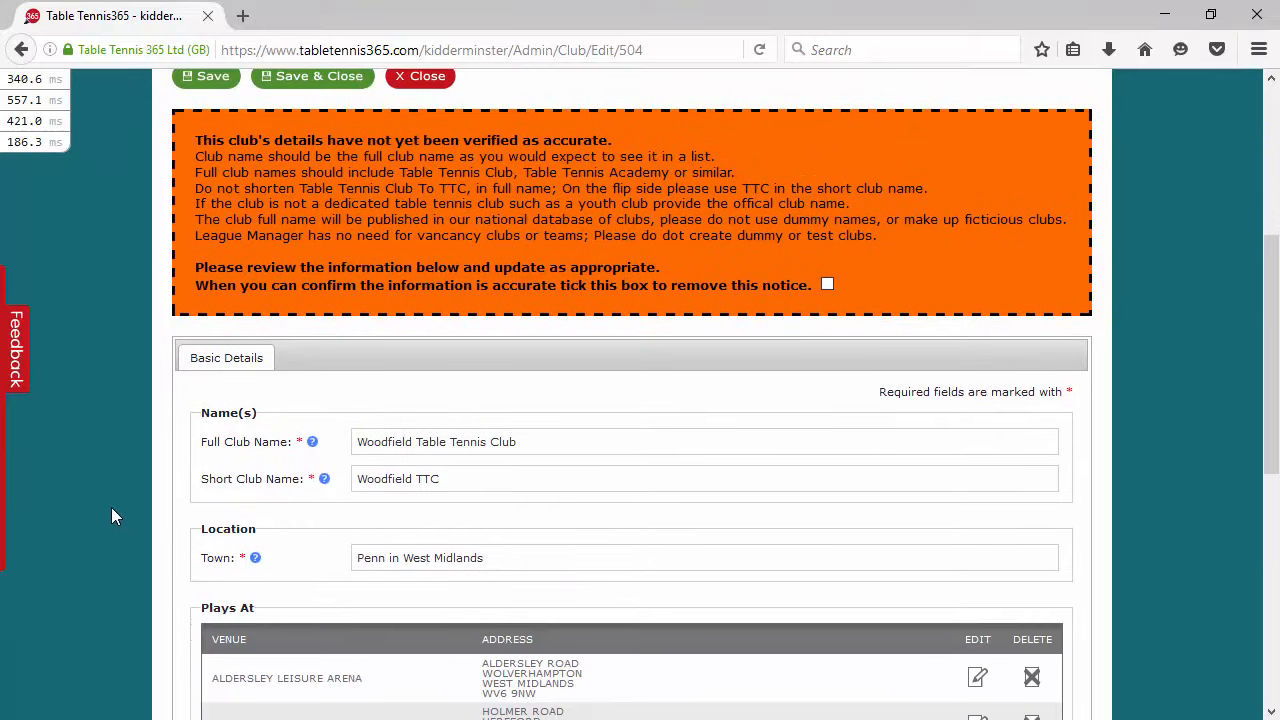
{"action": "scroll", "coordinate": [200, 290], "scroll_direction": "down", "scroll_amount": 2}
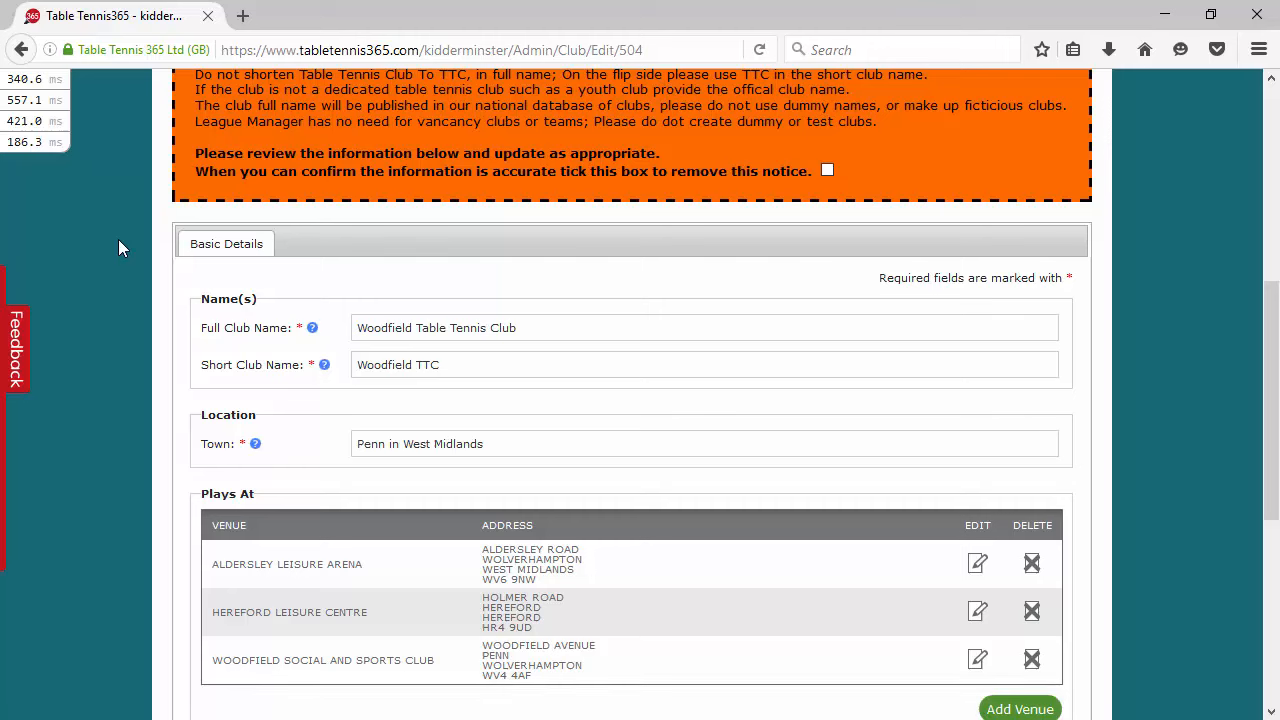
{"action": "scroll", "coordinate": [1040, 440], "scroll_direction": "down", "scroll_amount": 3}
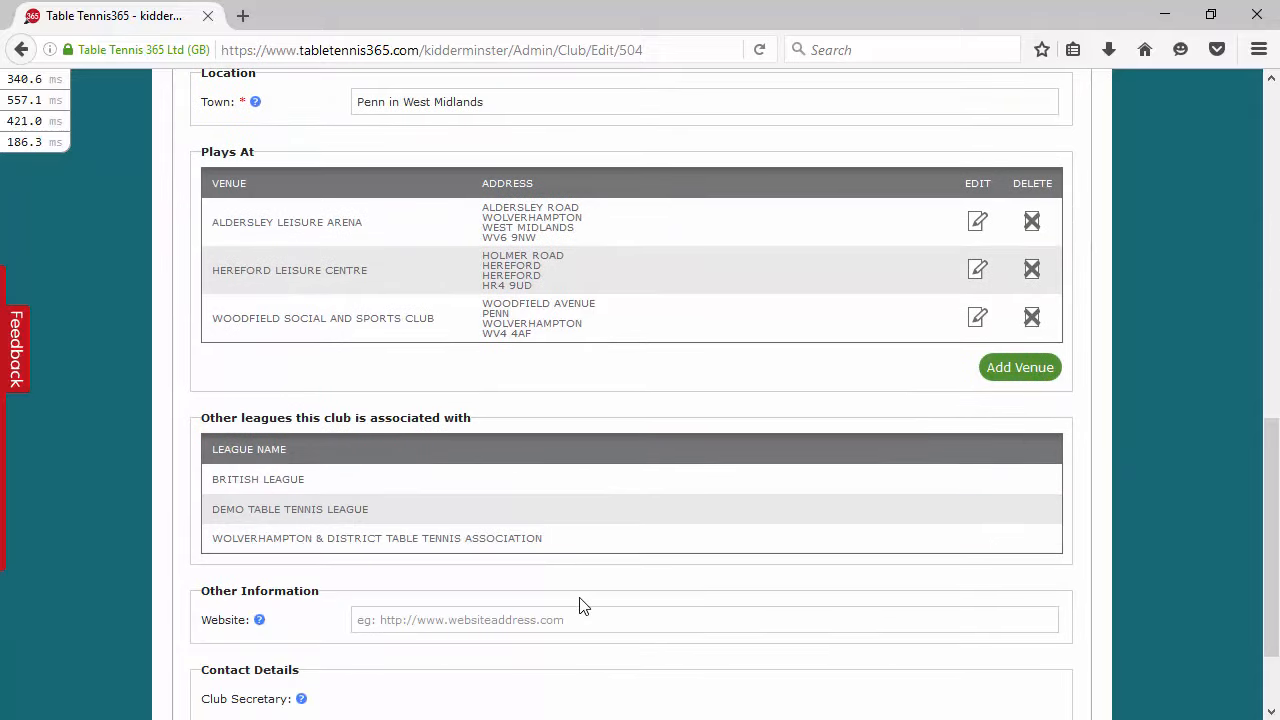
{"action": "scroll", "coordinate": [584, 606], "scroll_direction": "down", "scroll_amount": 2}
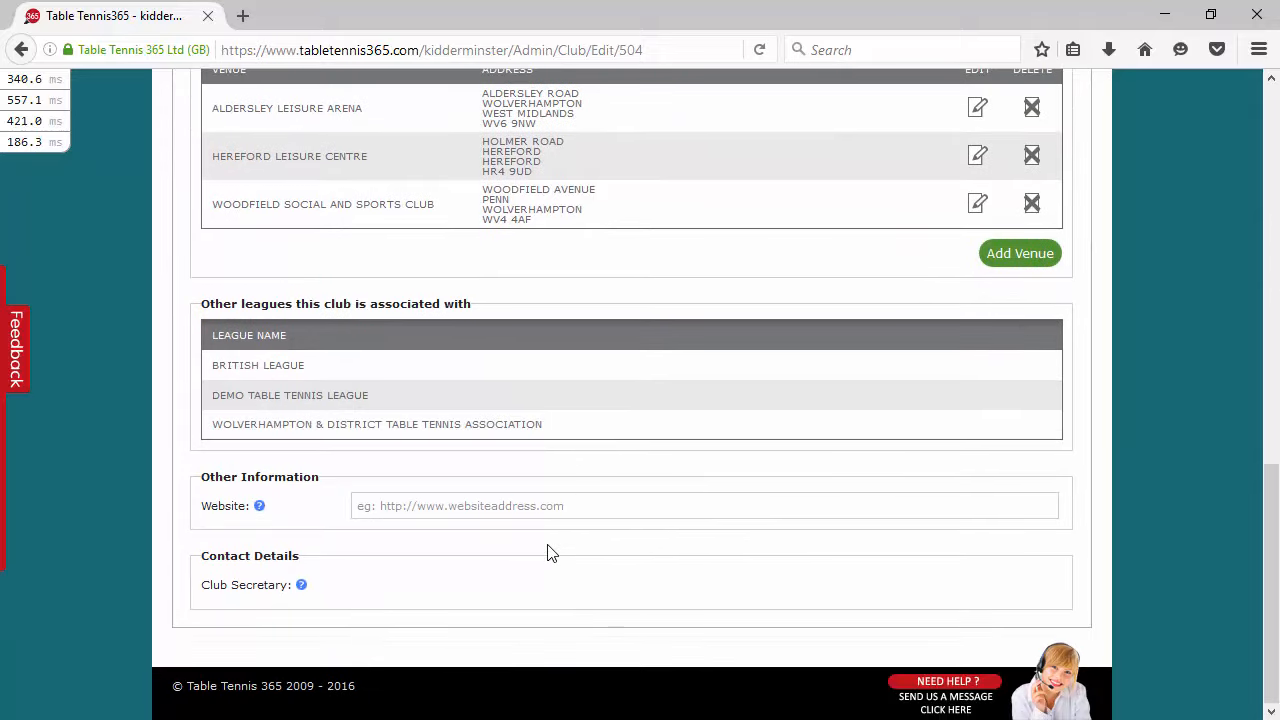
{"action": "scroll", "coordinate": [549, 551], "scroll_direction": "up", "scroll_amount": 7}
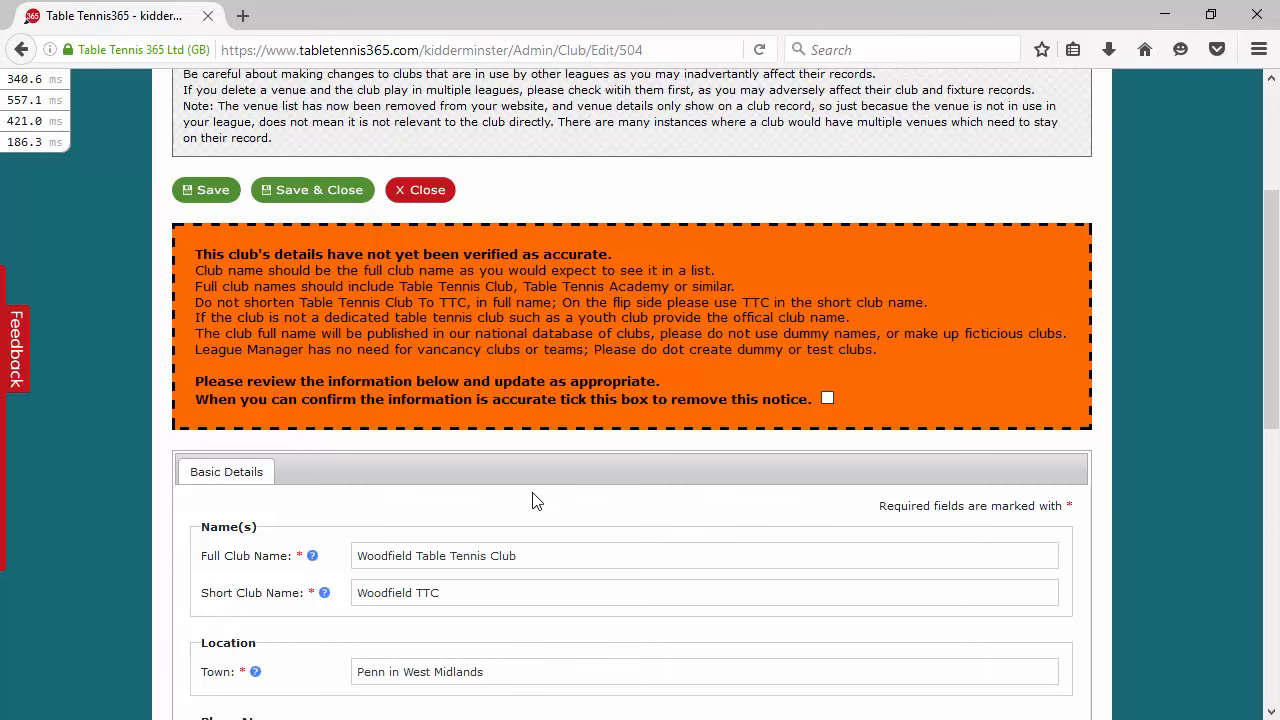
- Add a venue to the club by searching for "the", selecting Brotherhood Hall and creating the relationship
{"action": "scroll", "coordinate": [530, 525], "scroll_direction": "down", "scroll_amount": 5}
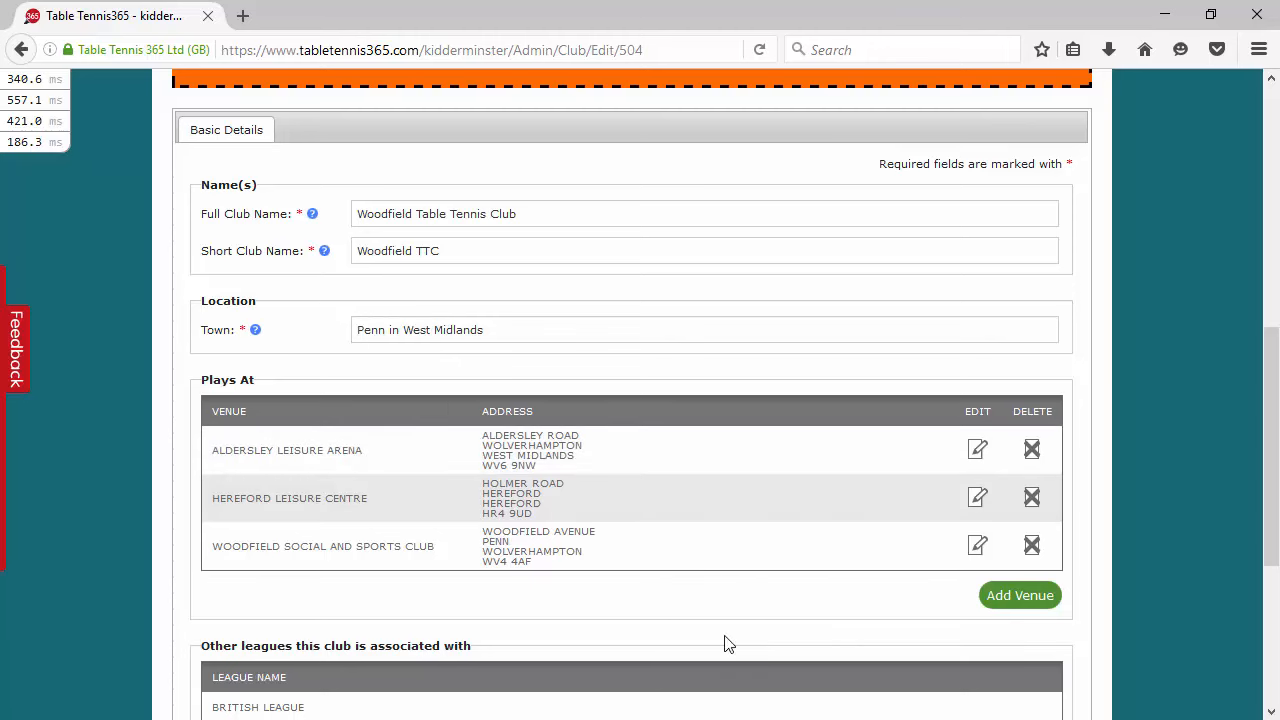
{"action": "left_click", "coordinate": [1020, 597]}
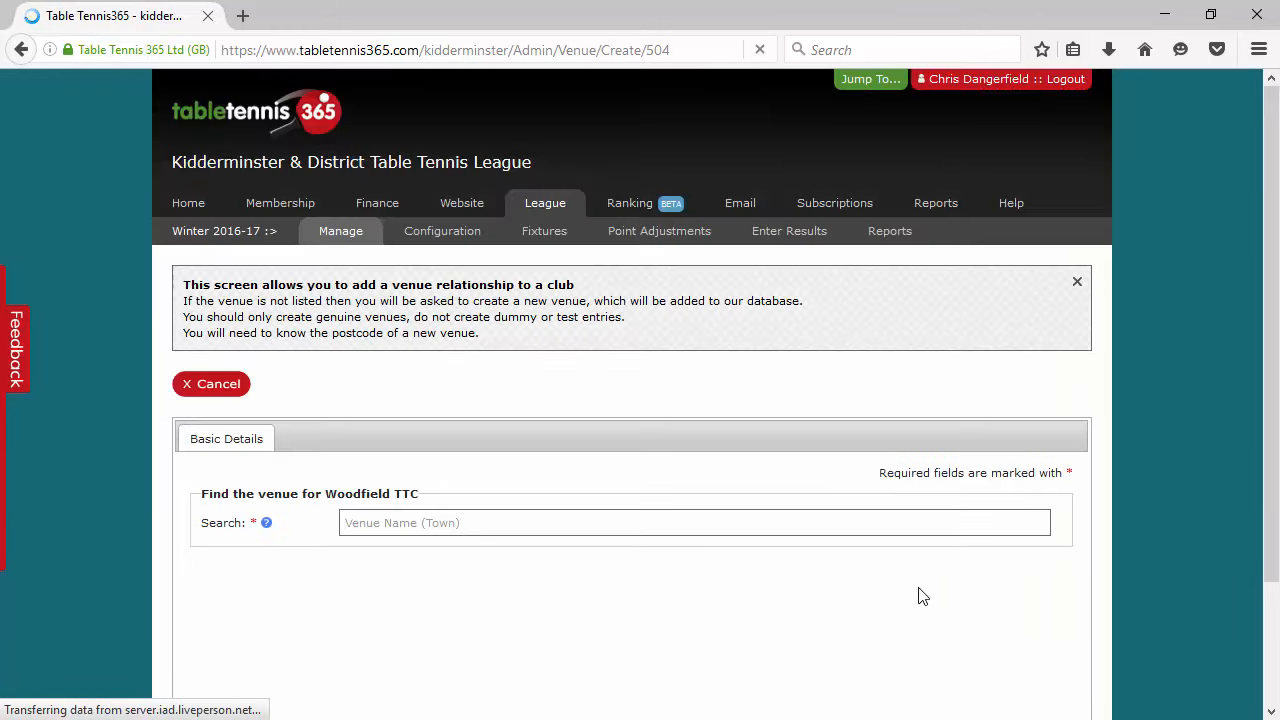
{"action": "scroll", "coordinate": [923, 596], "scroll_direction": "down", "scroll_amount": 2}
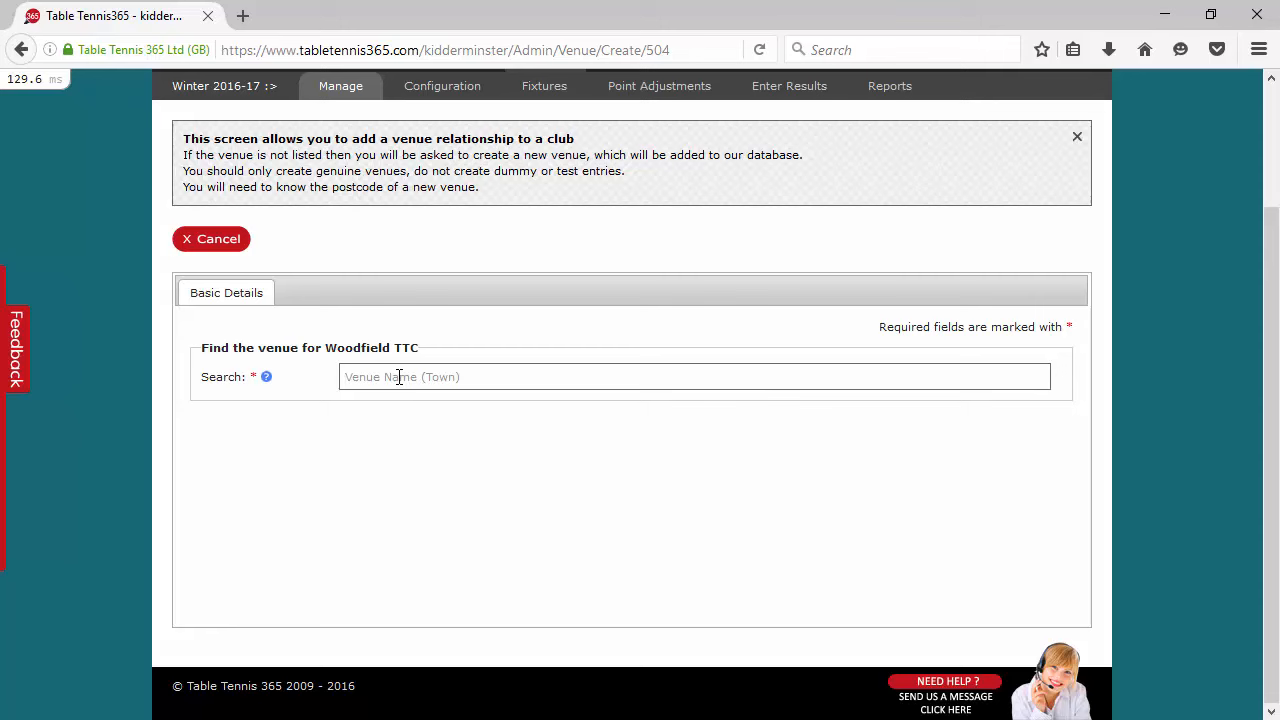
{"action": "type", "text": "the"}
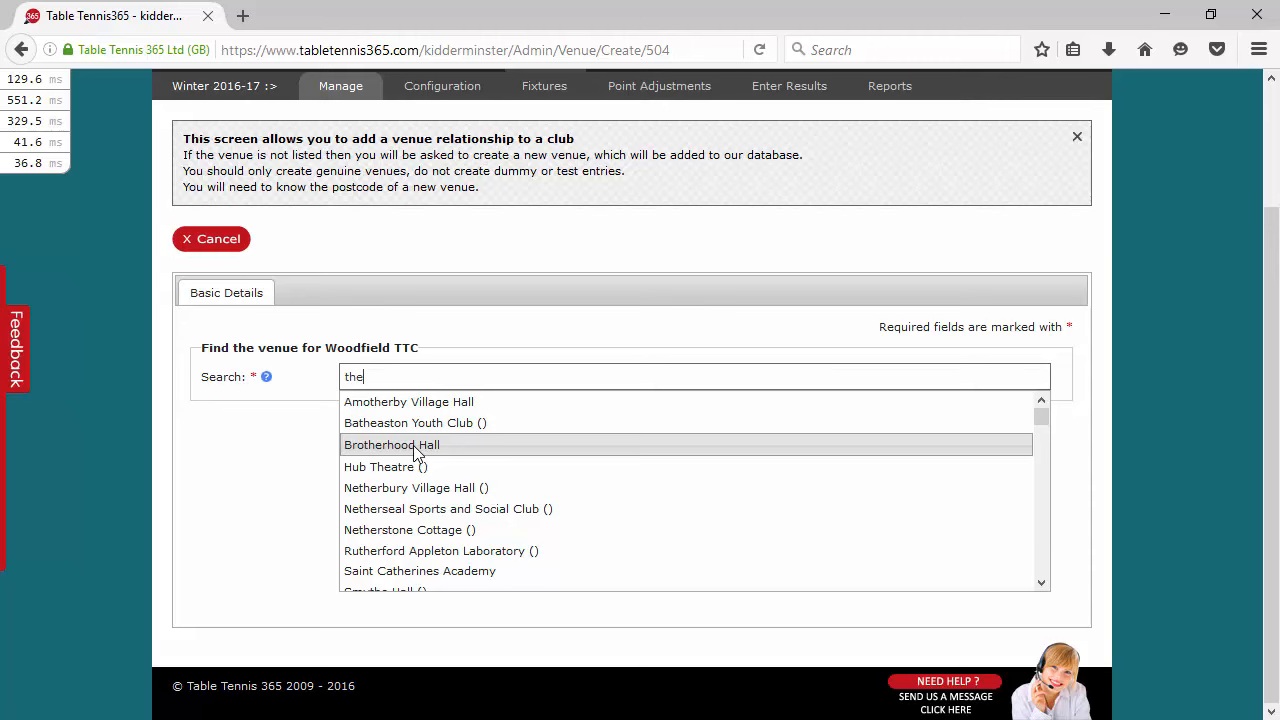
{"action": "left_click", "coordinate": [417, 445]}
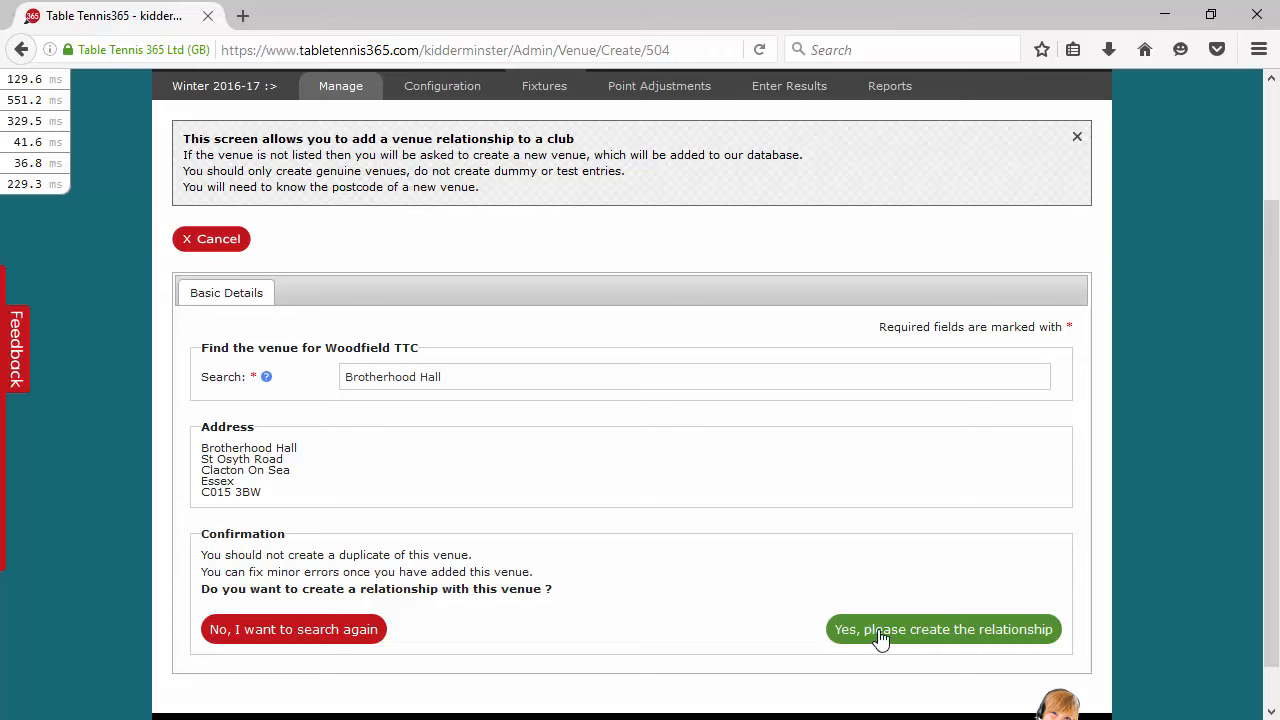
{"action": "left_click", "coordinate": [930, 630]}
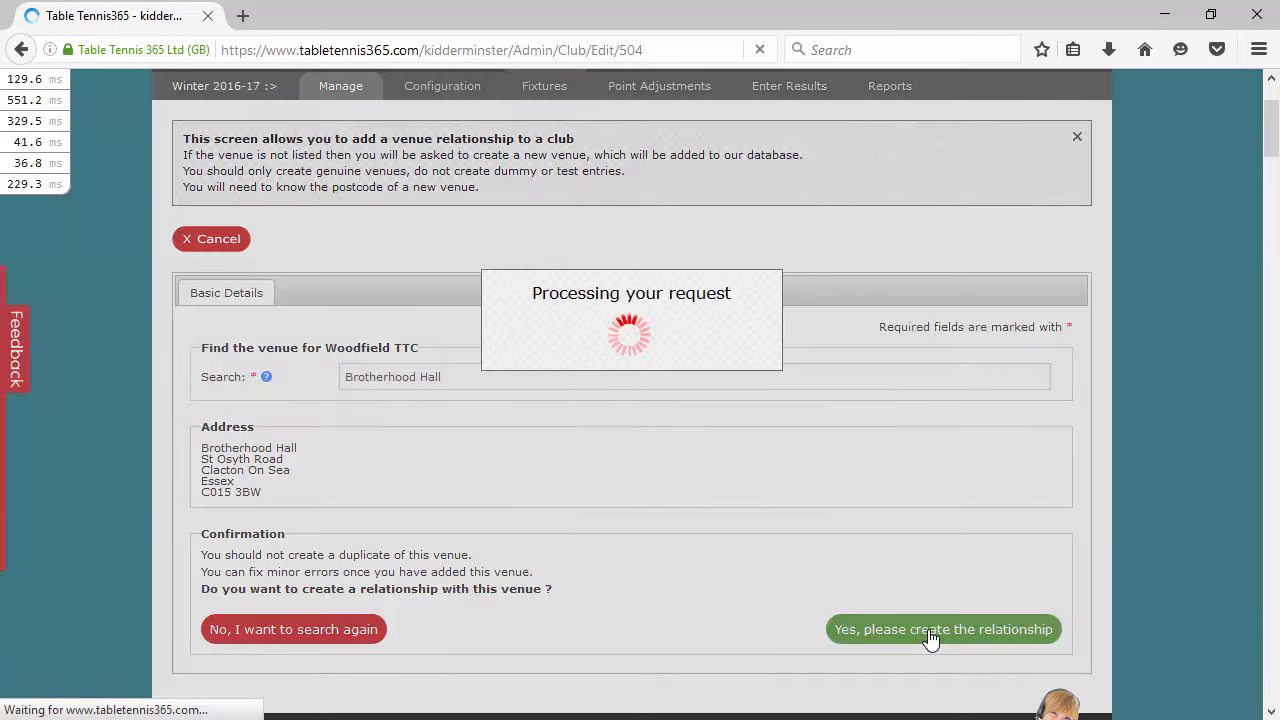
{"action": "scroll", "coordinate": [400, 470], "scroll_direction": "down", "scroll_amount": 5}
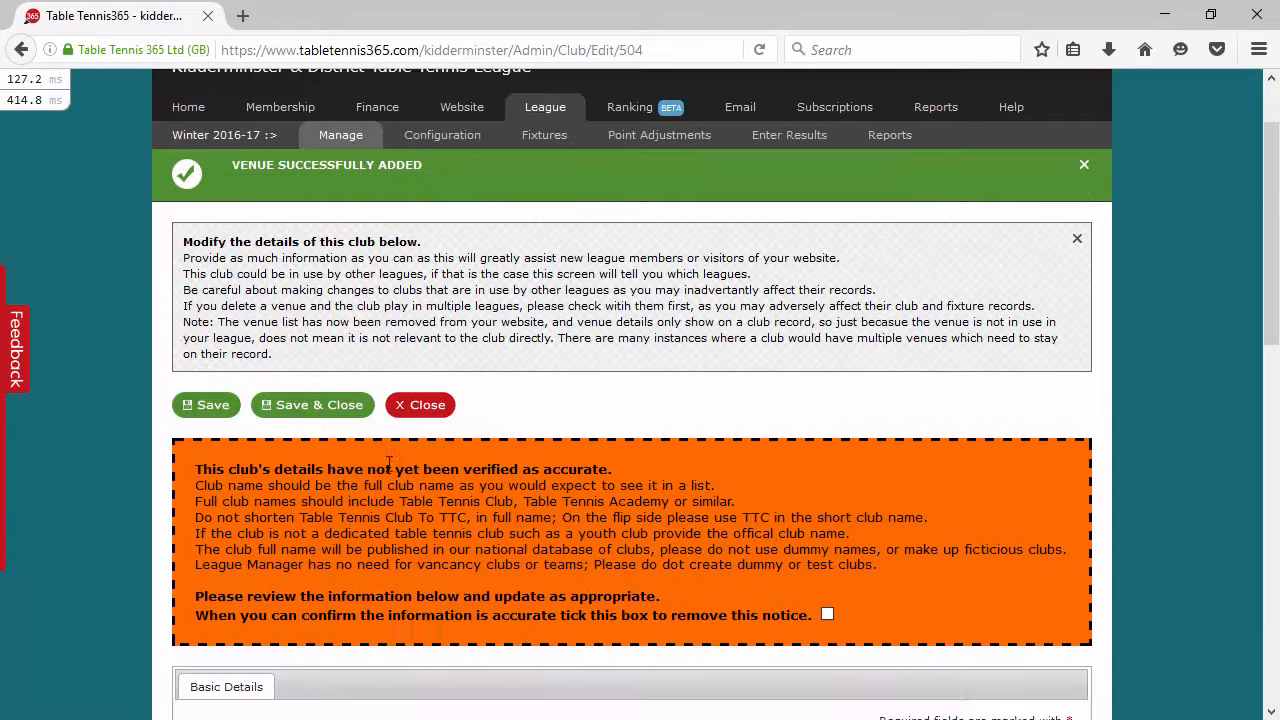
- Return to the league's club list and look through the listed clubs
{"action": "scroll", "coordinate": [585, 502], "scroll_direction": "up", "scroll_amount": 5}
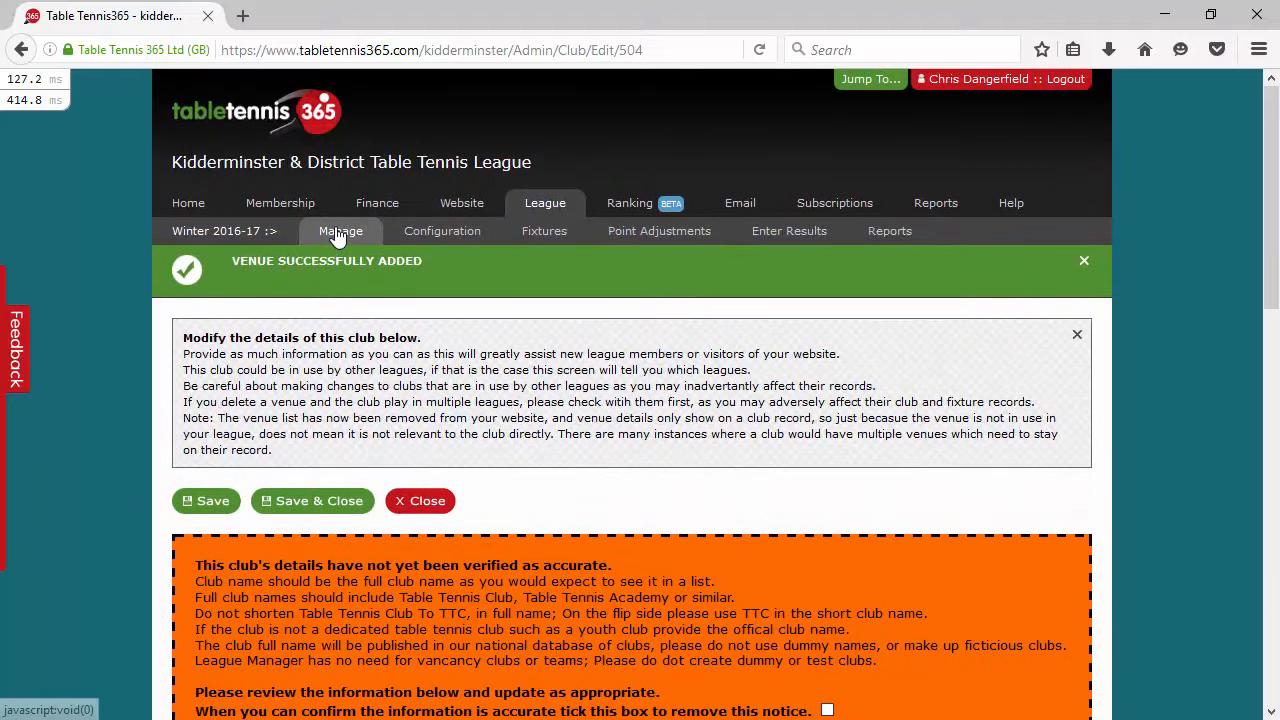
{"action": "mouse_move", "coordinate": [341, 234]}
{"action": "left_click", "coordinate": [341, 304]}
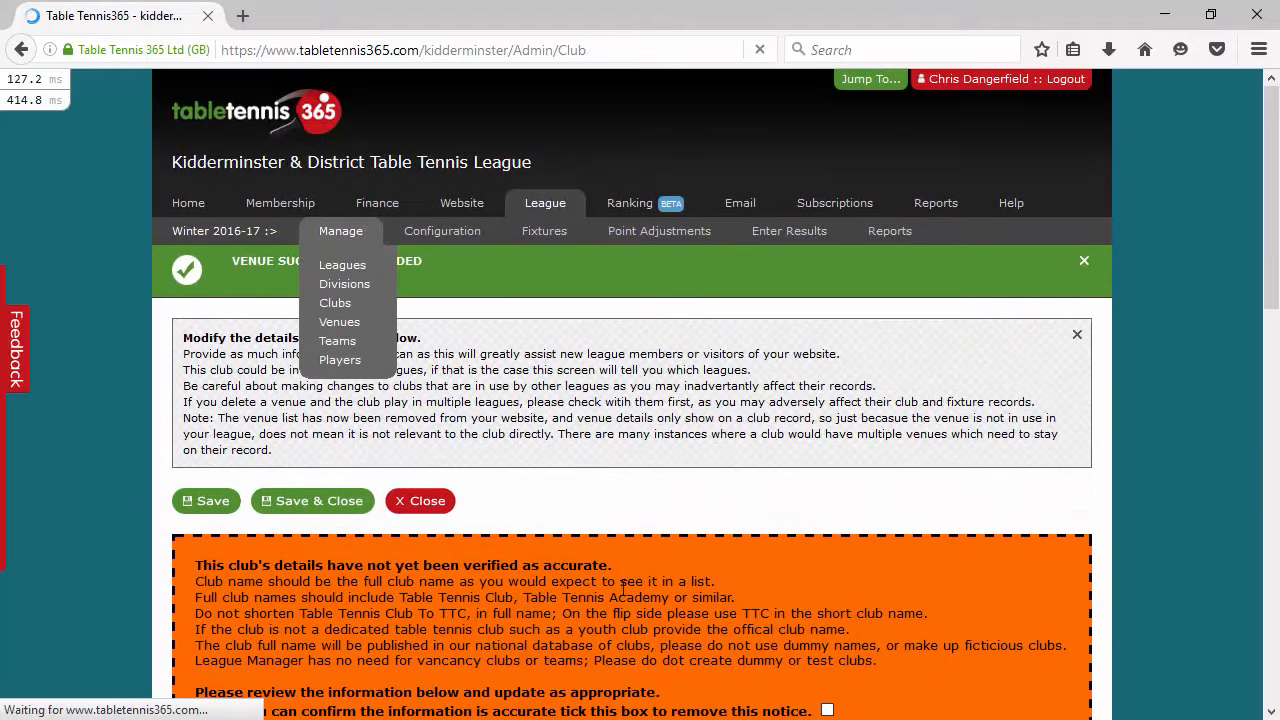
{"action": "scroll", "coordinate": [700, 620], "scroll_direction": "down", "scroll_amount": 5}
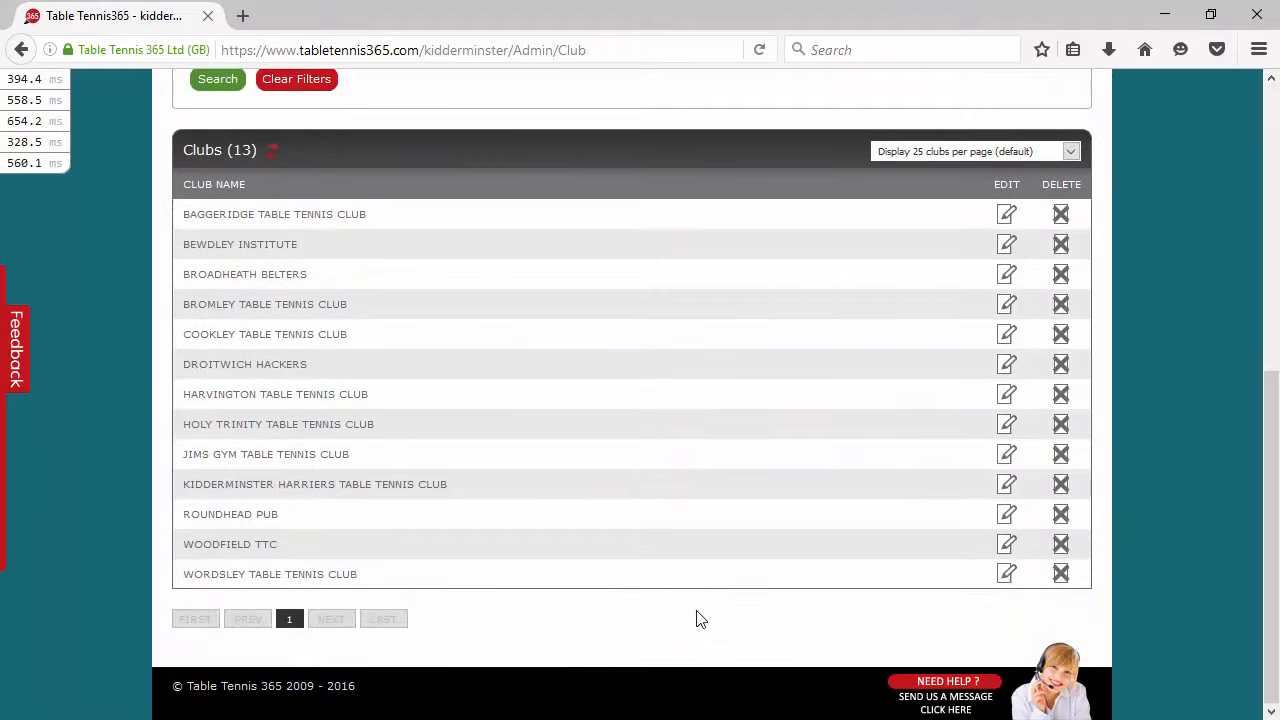
- Open the Woodfield TTC club record for editing and look over its names, town and venues
{"action": "left_click", "coordinate": [1005, 571]}
{"action": "scroll", "coordinate": [462, 555], "scroll_direction": "down", "scroll_amount": 6}
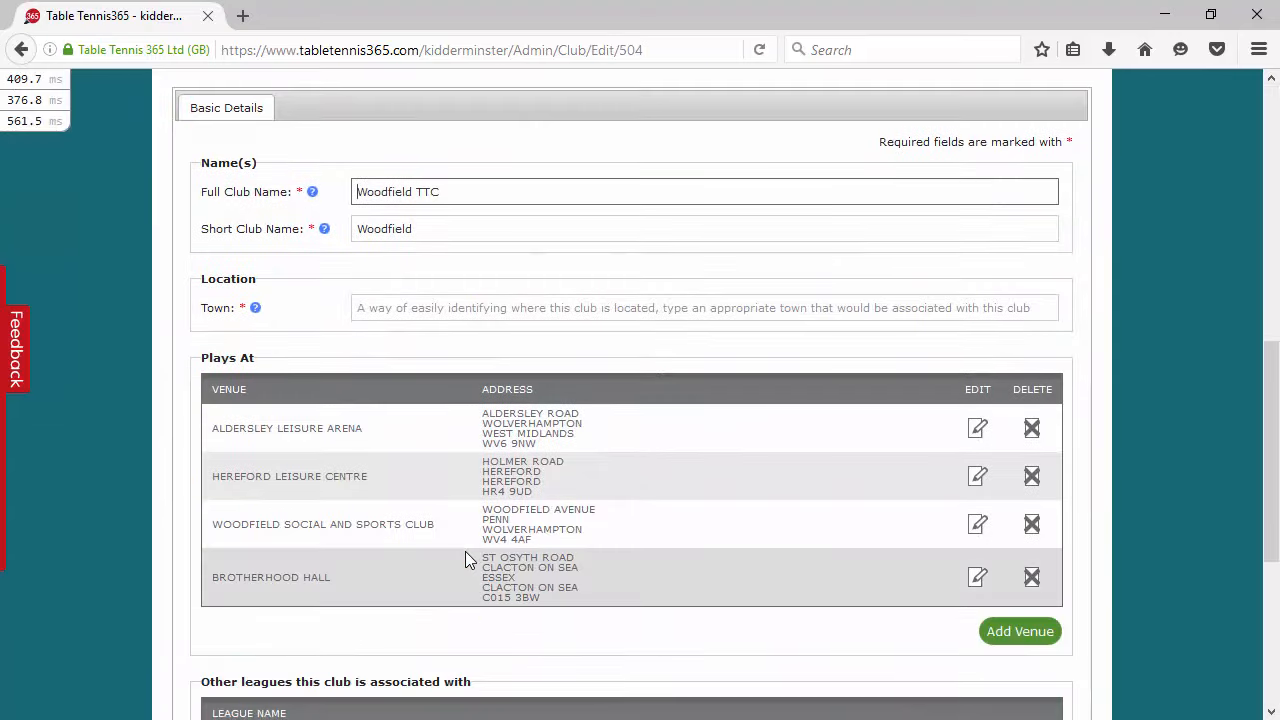
{"action": "scroll", "coordinate": [460, 552], "scroll_direction": "up", "scroll_amount": 4}
{"action": "scroll", "coordinate": [487, 472], "scroll_direction": "down", "scroll_amount": 5}
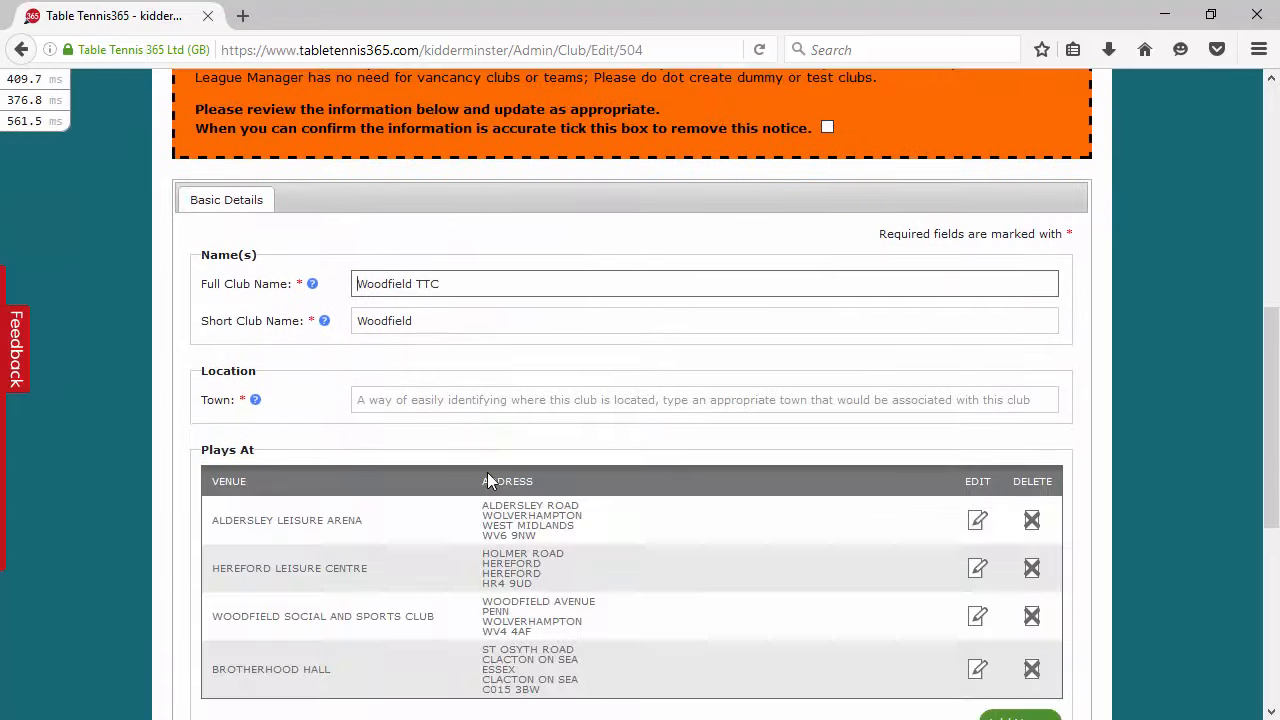
{"action": "scroll", "coordinate": [757, 557], "scroll_direction": "up", "scroll_amount": 3}
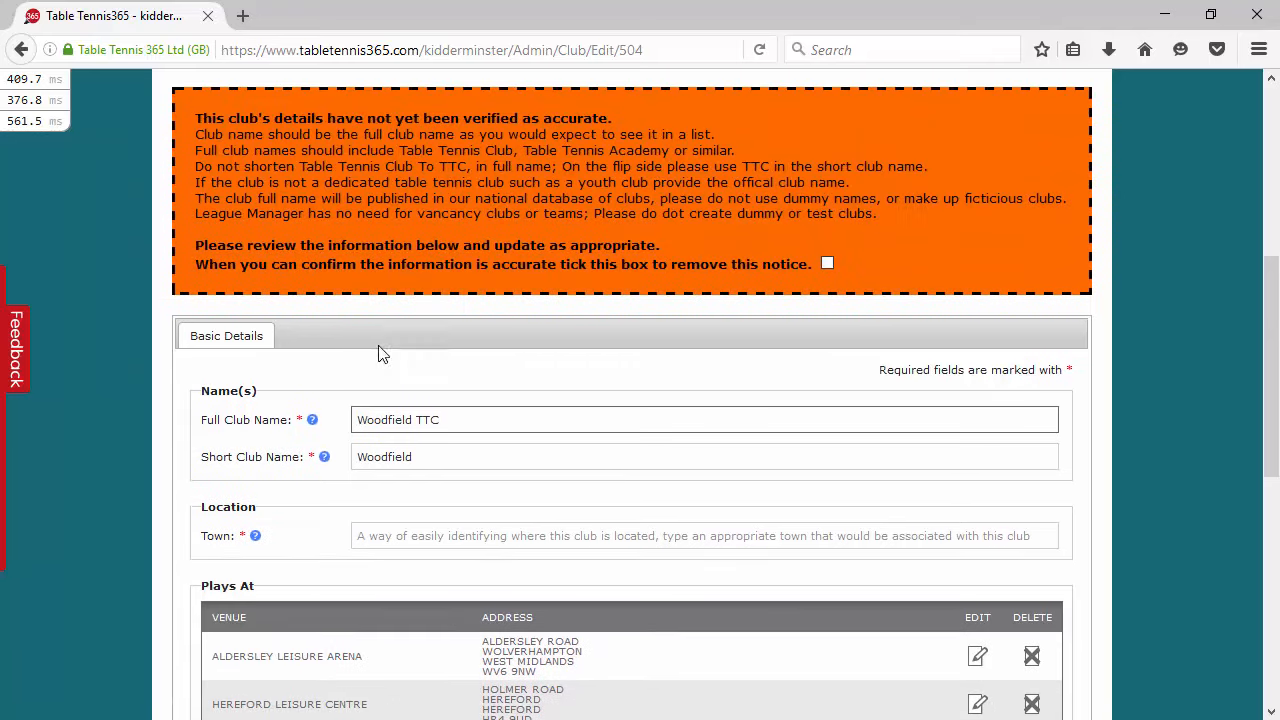
- Set the full club name to "Woodfield Table Tennis Club" and the short name to "Woodfield TTC", and try to save the record
{"action": "left_click_drag", "start_coordinate": [416, 420], "coordinate": [610, 429]}
{"action": "type", "text": "Table Tennis Club"}
{"action": "left_click", "coordinate": [486, 450]}
{"action": "type", "text": "TTC"}
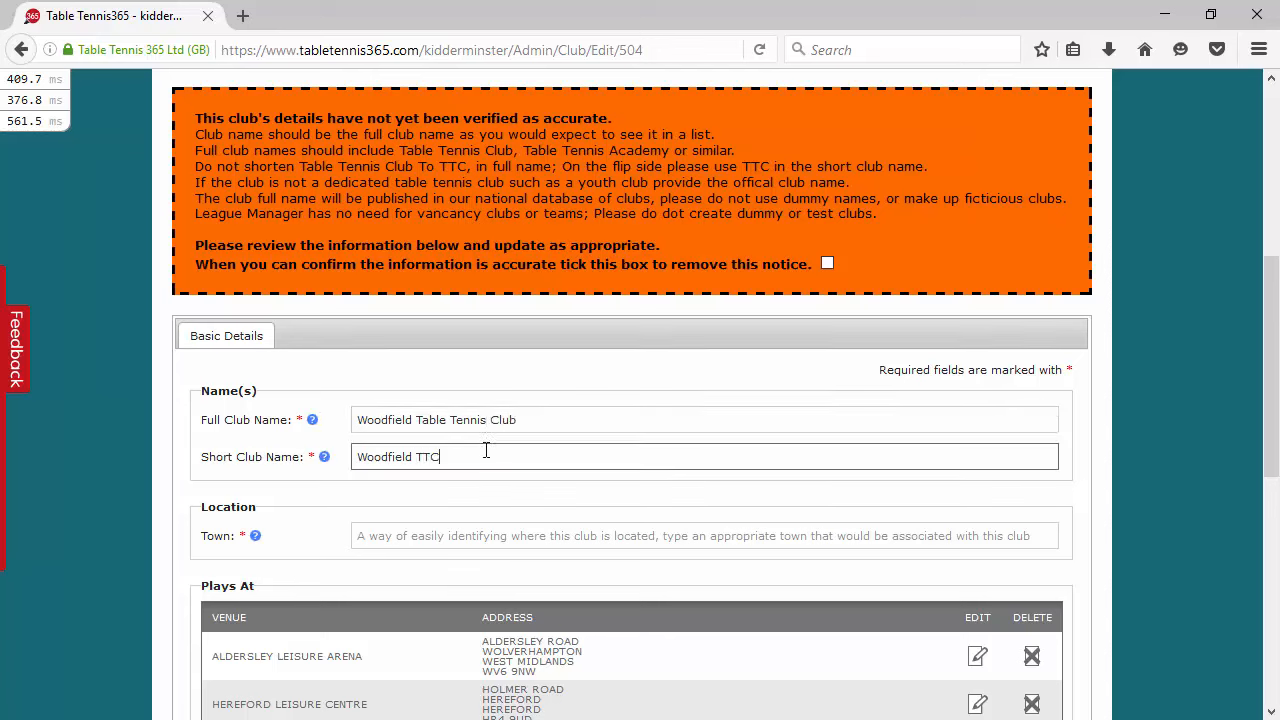
{"action": "left_click", "coordinate": [1092, 517]}
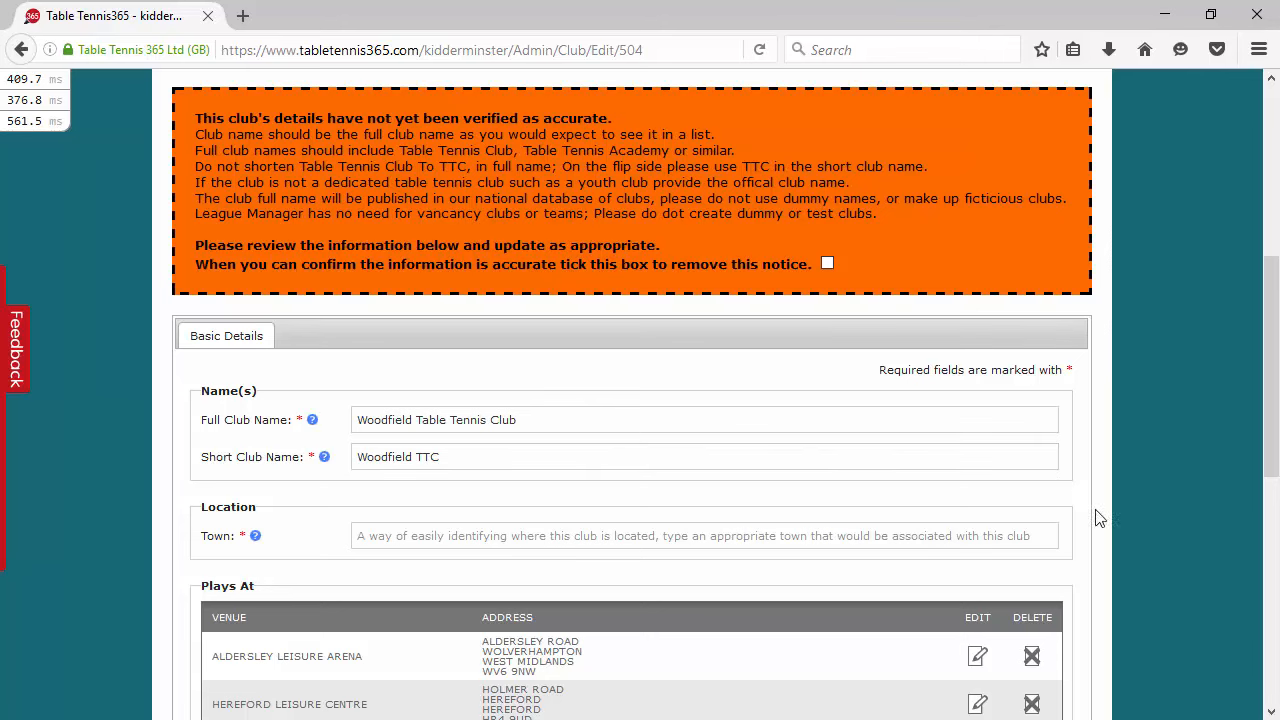
{"action": "scroll", "coordinate": [1092, 517], "scroll_direction": "down", "scroll_amount": 5}
{"action": "scroll", "coordinate": [216, 463], "scroll_direction": "up", "scroll_amount": 10}
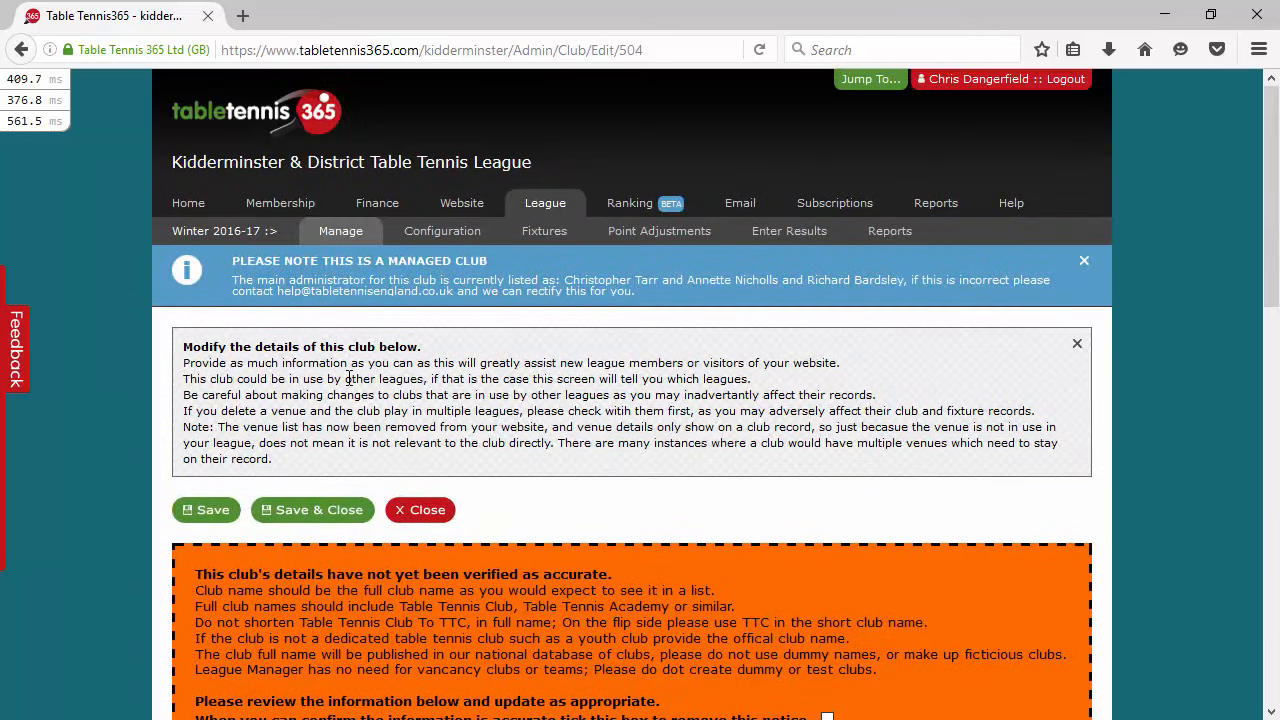
{"action": "left_click", "coordinate": [212, 514]}
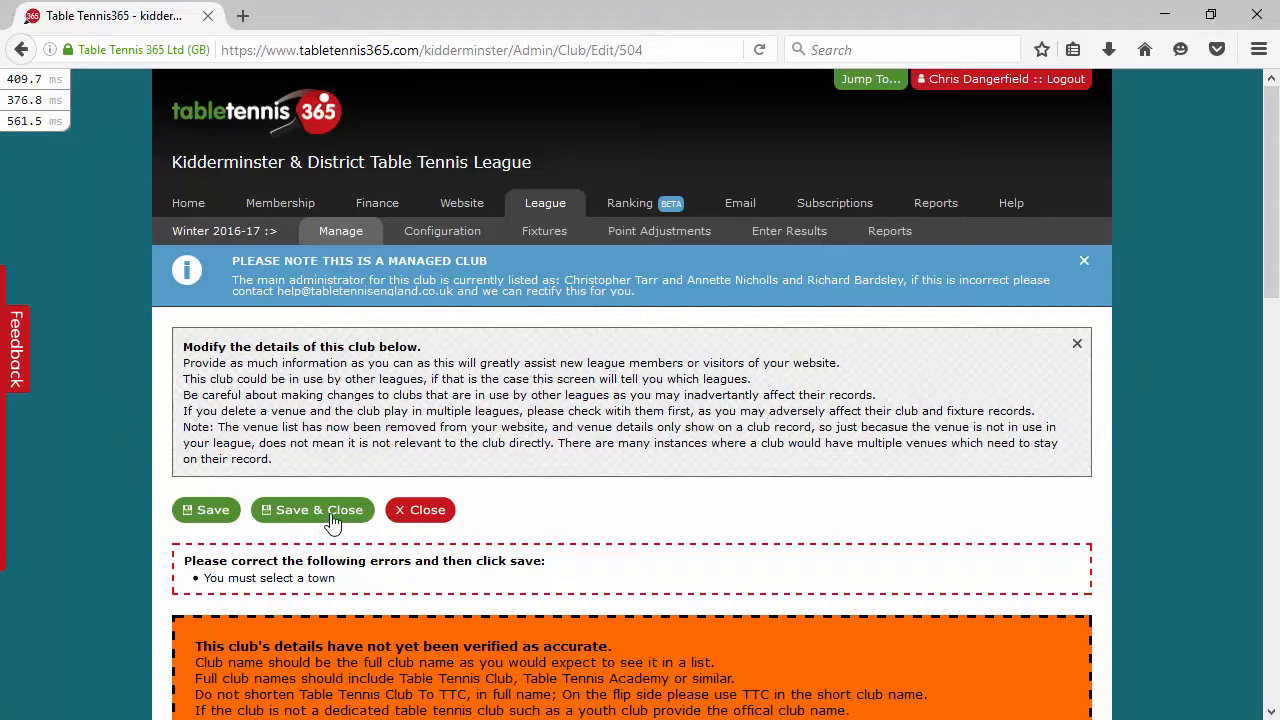
- Search the towns for "penn", set the club's location to Penn in West Midlands and save the record
{"action": "scroll", "coordinate": [414, 462], "scroll_direction": "down", "scroll_amount": 10}
{"action": "left_click", "coordinate": [420, 495]}
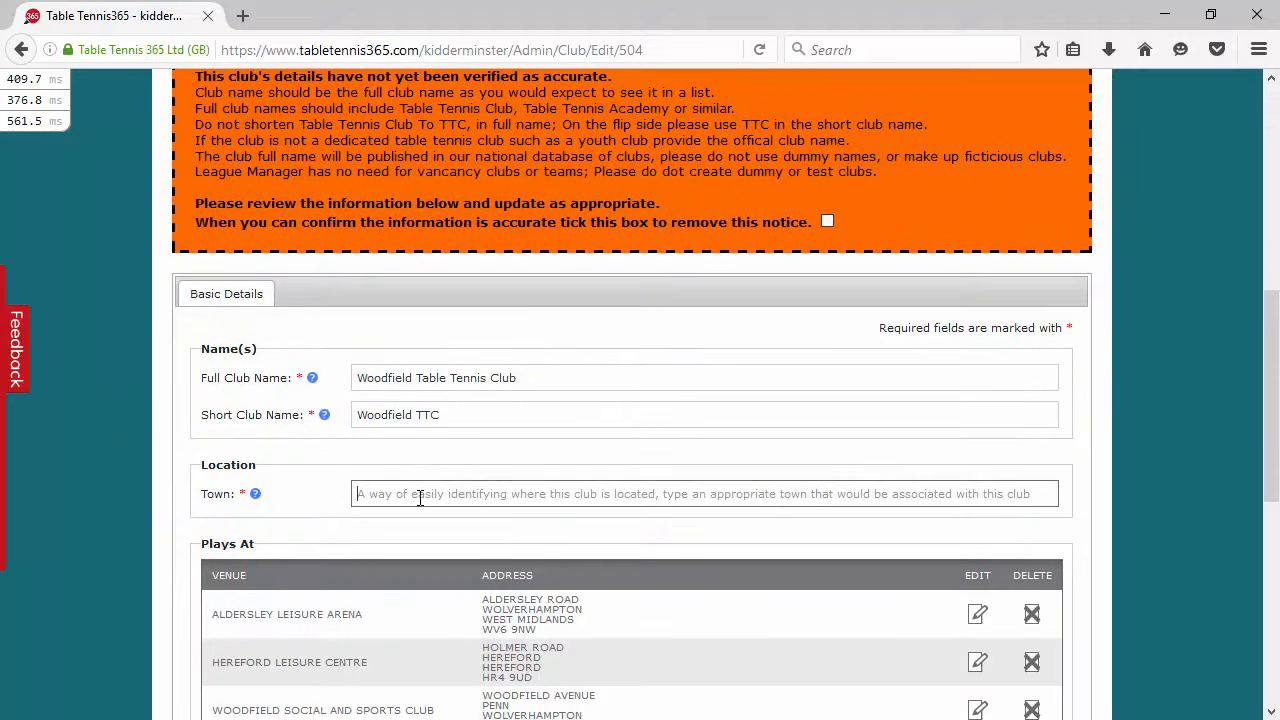
{"action": "left_click", "coordinate": [1110, 452]}
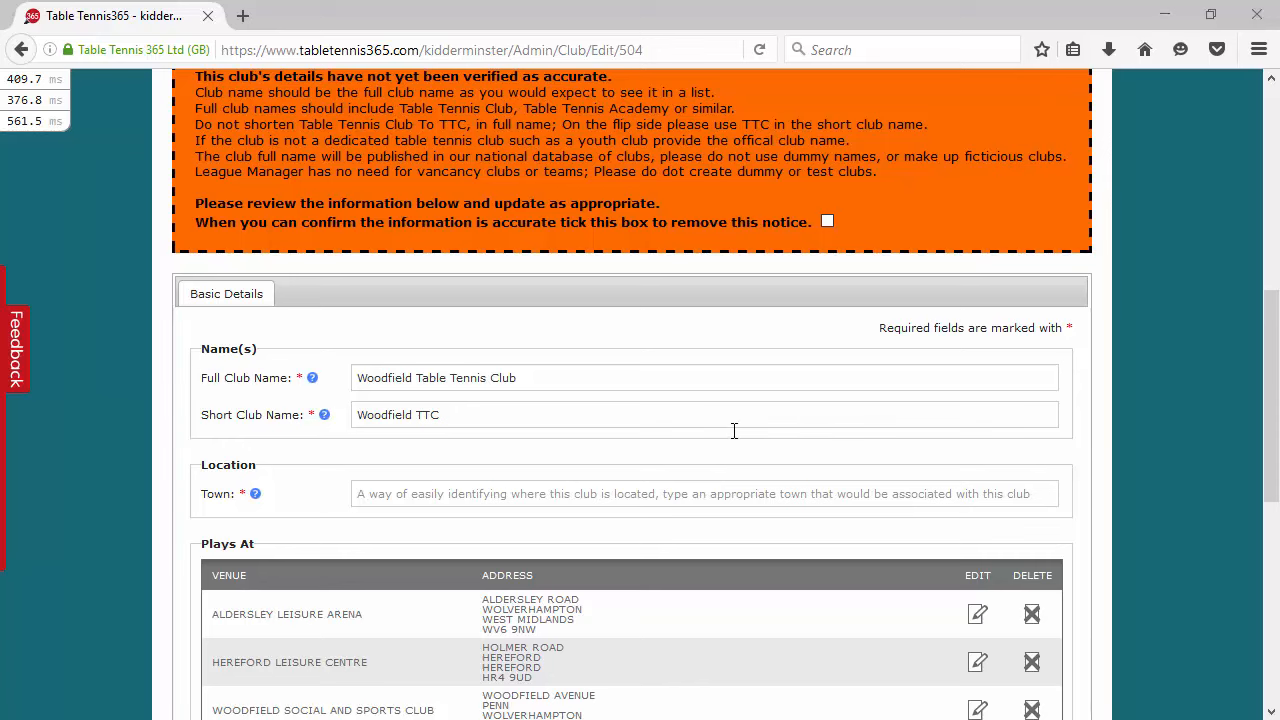
{"action": "left_click", "coordinate": [405, 497]}
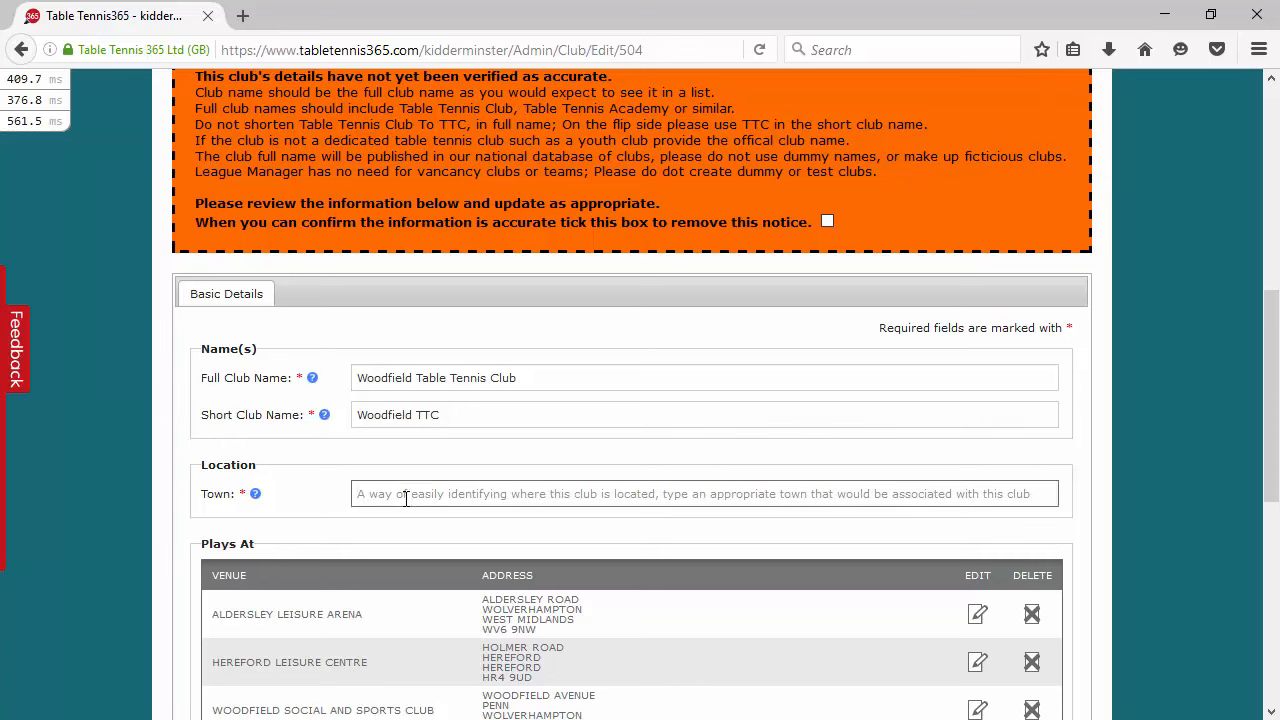
{"action": "type", "text": "penn"}
{"action": "scroll", "coordinate": [406, 498], "scroll_direction": "down", "scroll_amount": 1}
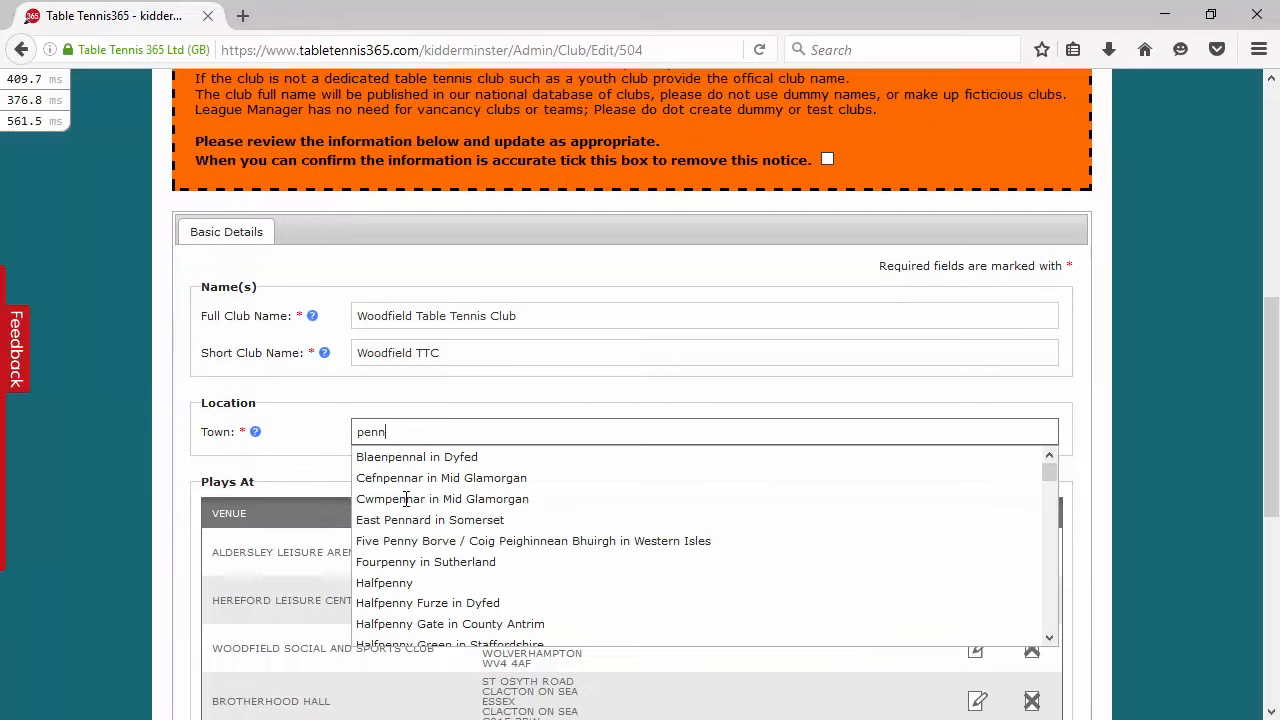
{"action": "scroll", "coordinate": [460, 552], "scroll_direction": "down", "scroll_amount": 5}
{"action": "scroll", "coordinate": [465, 558], "scroll_direction": "down", "scroll_amount": 3}
{"action": "scroll", "coordinate": [458, 560], "scroll_direction": "up", "scroll_amount": 2}
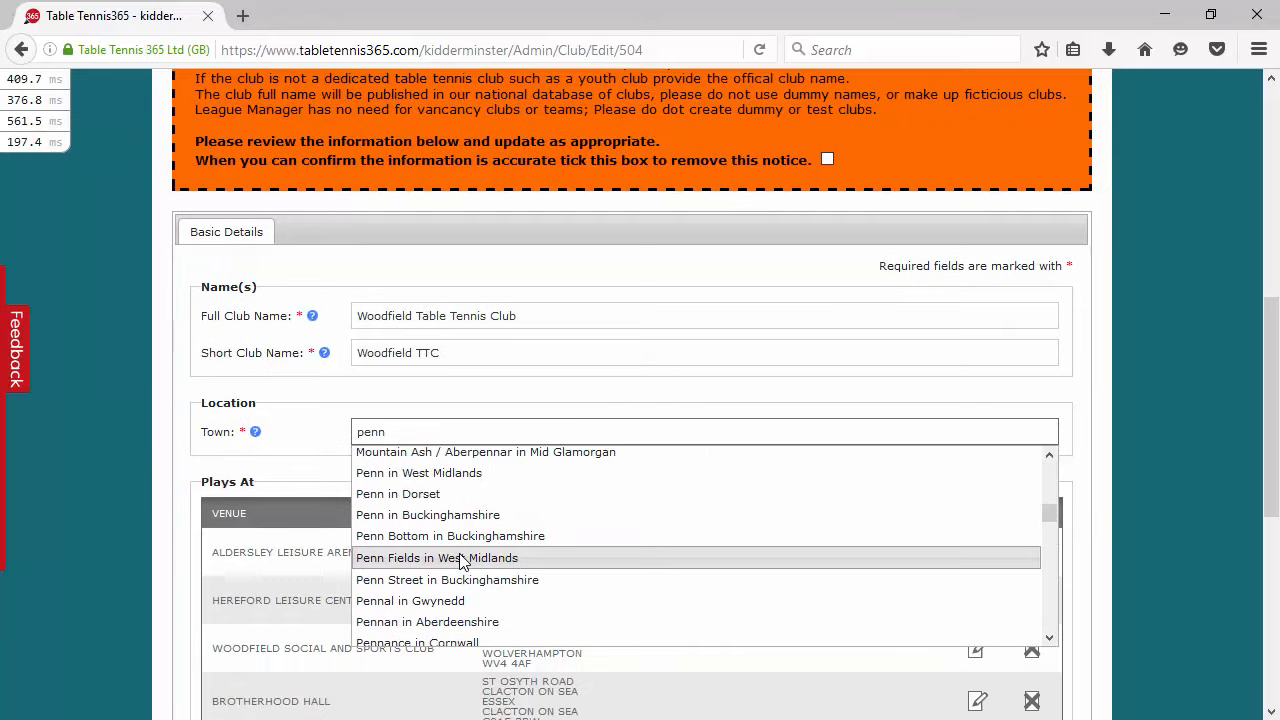
{"action": "left_click", "coordinate": [448, 476]}
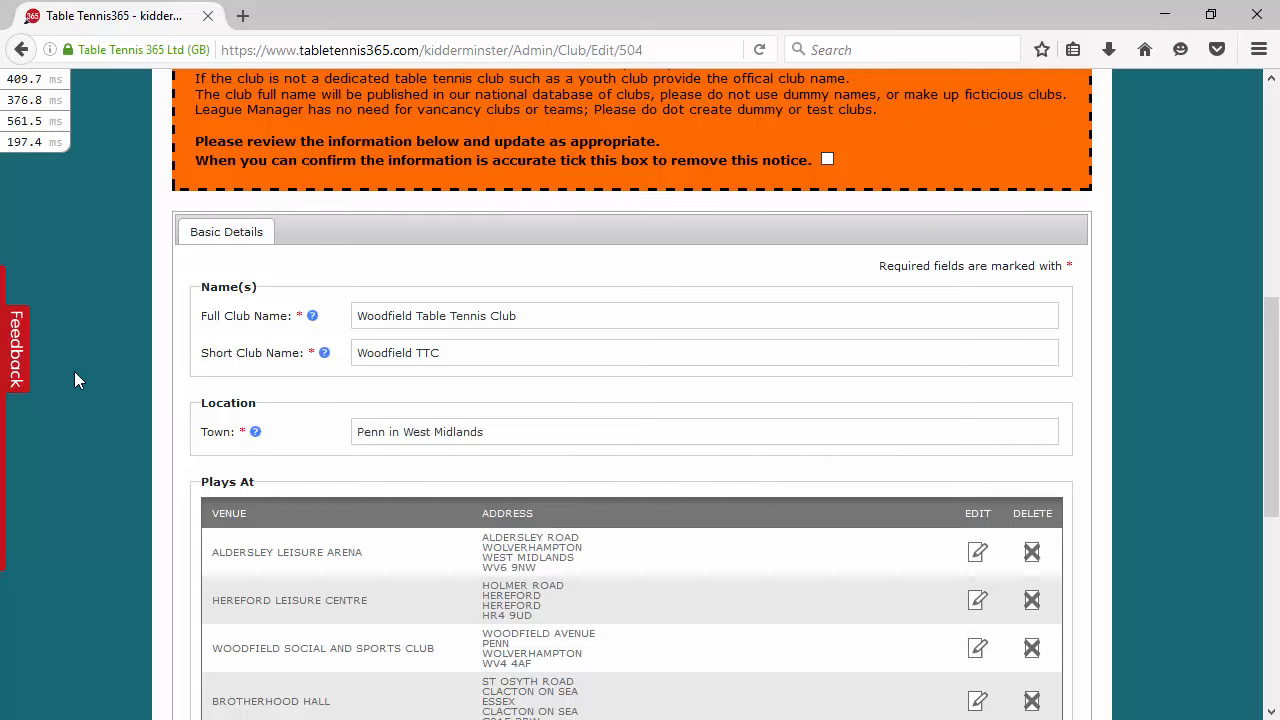
{"action": "scroll", "coordinate": [75, 405], "scroll_direction": "down", "scroll_amount": 3}
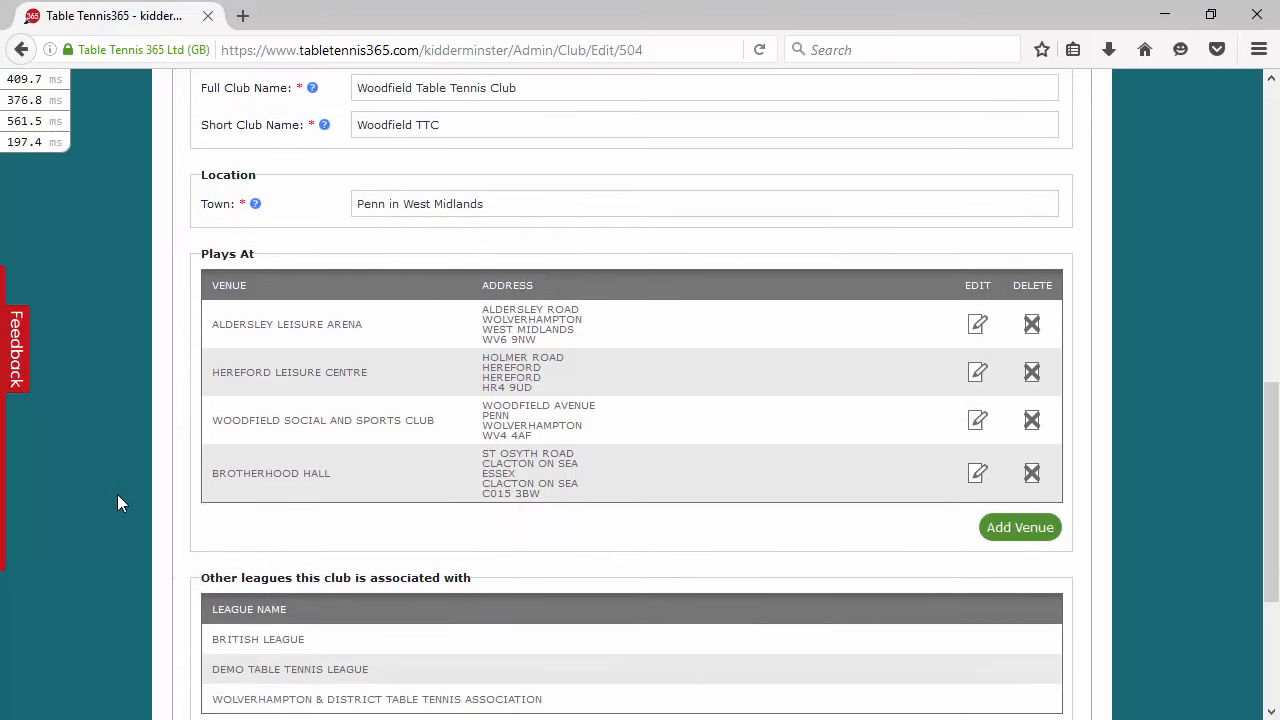
{"action": "scroll", "coordinate": [118, 509], "scroll_direction": "up", "scroll_amount": 8}
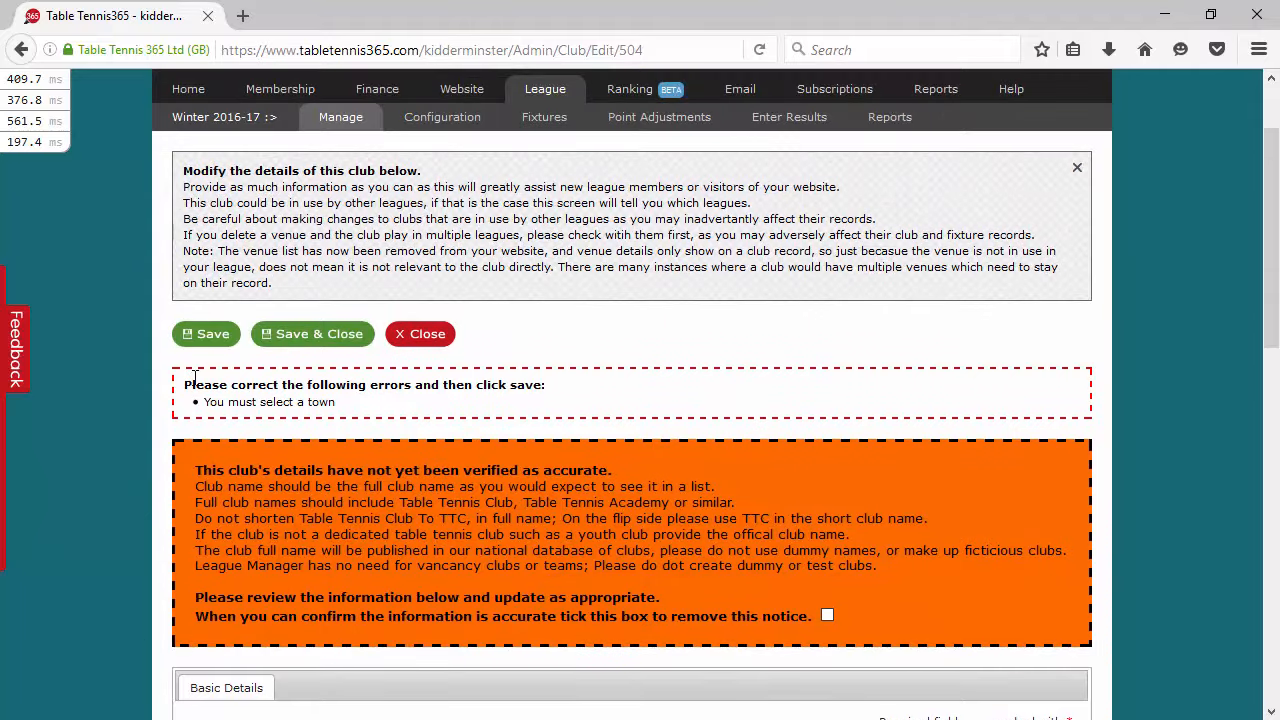
{"action": "left_click", "coordinate": [198, 337]}
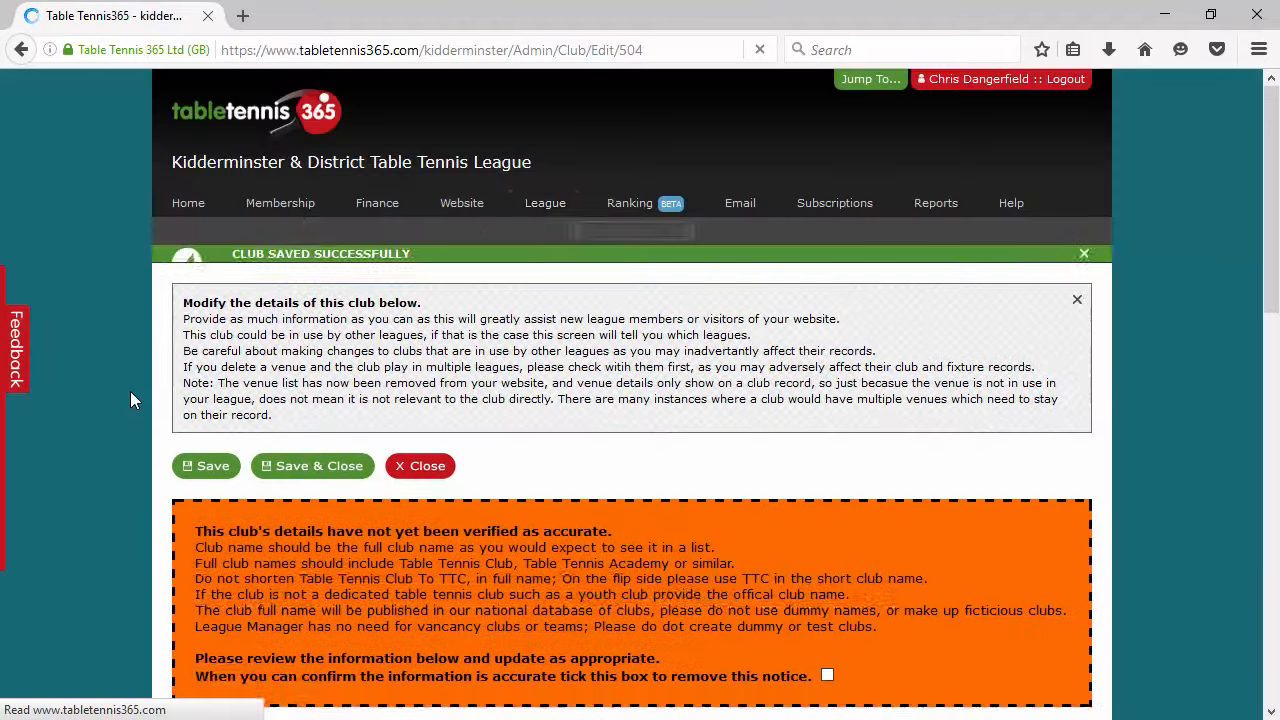
- Review the saved club's names, town, venues, associated leagues and contact details, and close the record to return to the club list
{"action": "scroll", "coordinate": [451, 211], "scroll_direction": "down", "scroll_amount": 3}
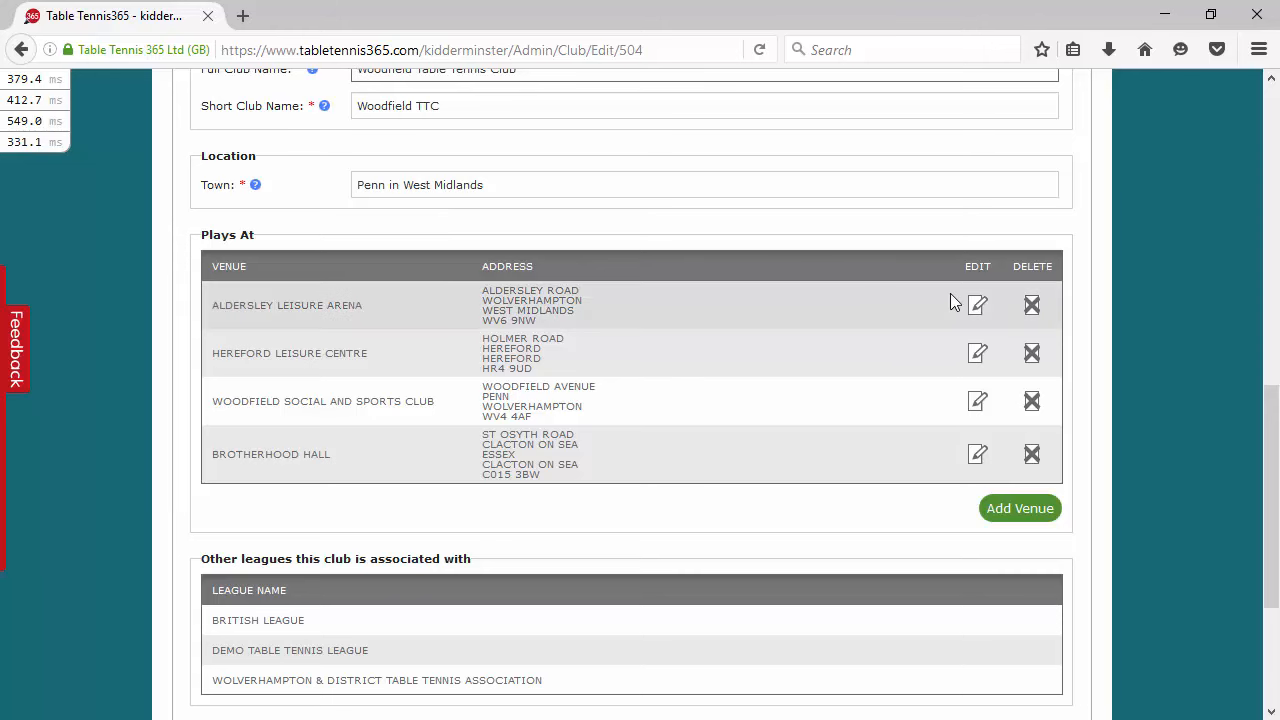
{"action": "scroll", "coordinate": [594, 286], "scroll_direction": "up", "scroll_amount": 2}
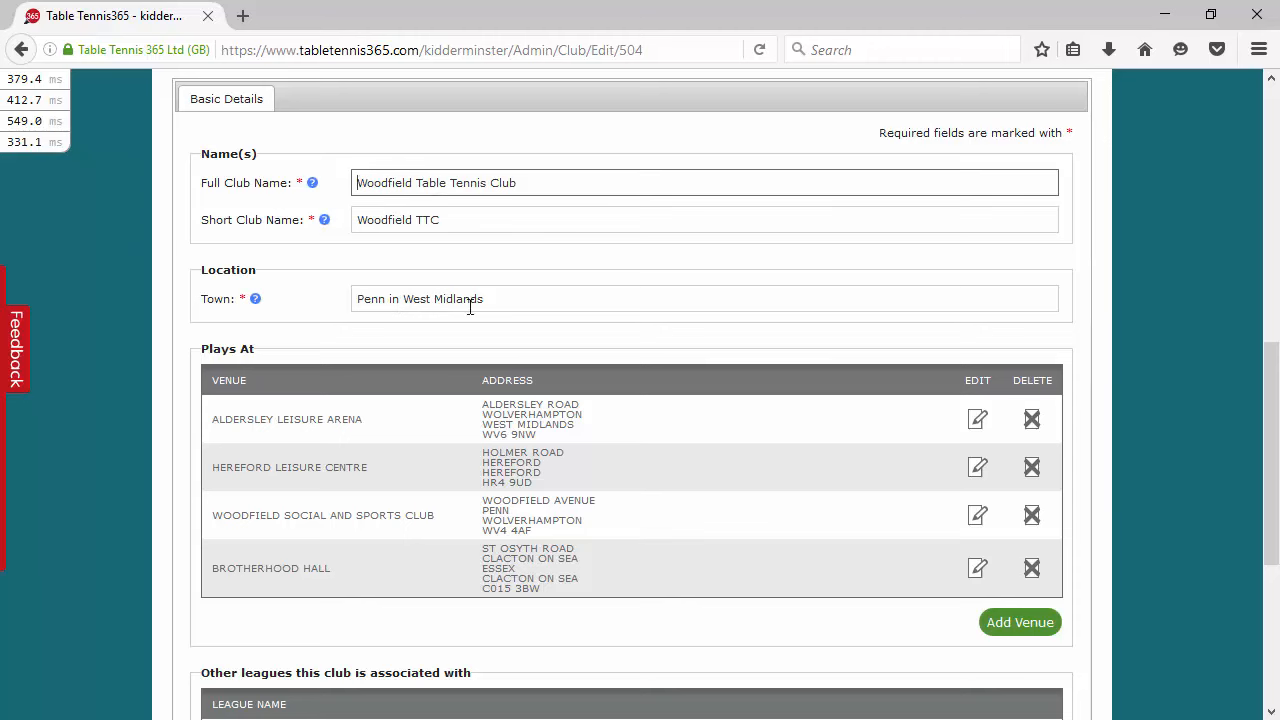
{"action": "scroll", "coordinate": [237, 391], "scroll_direction": "down", "scroll_amount": 2}
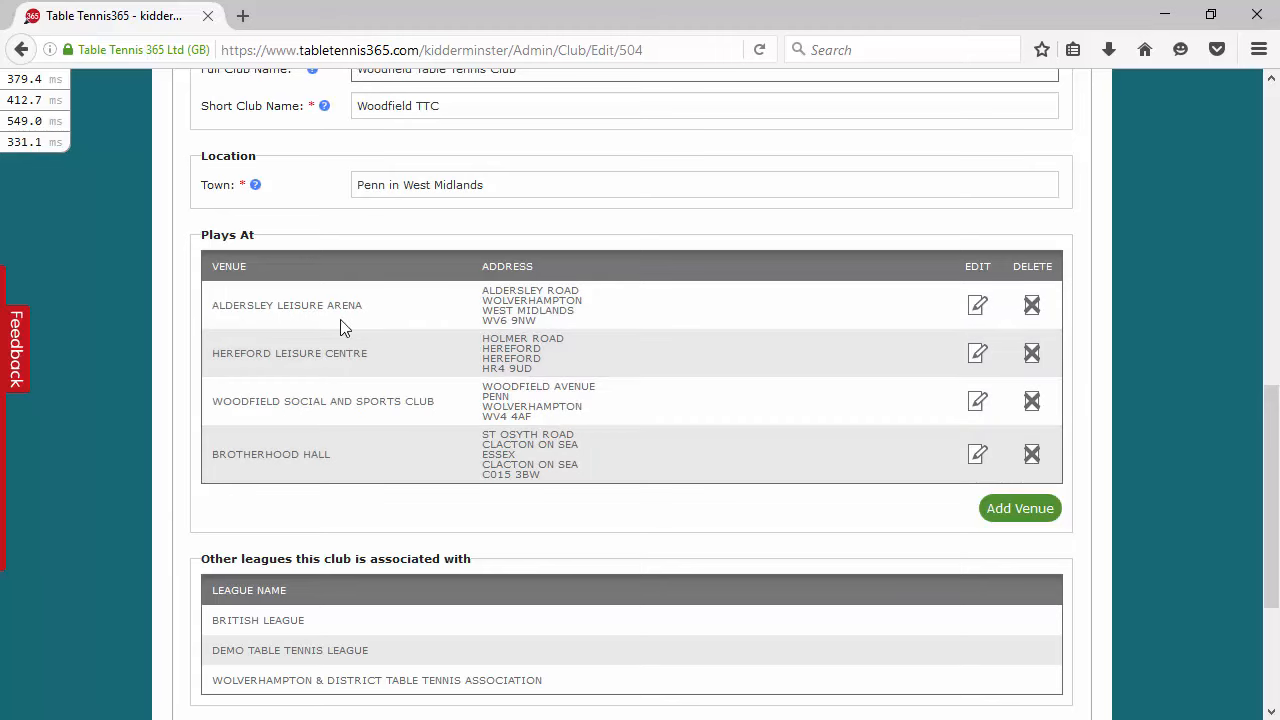
{"action": "scroll", "coordinate": [126, 410], "scroll_direction": "down", "scroll_amount": 2}
{"action": "scroll", "coordinate": [126, 405], "scroll_direction": "down", "scroll_amount": 3}
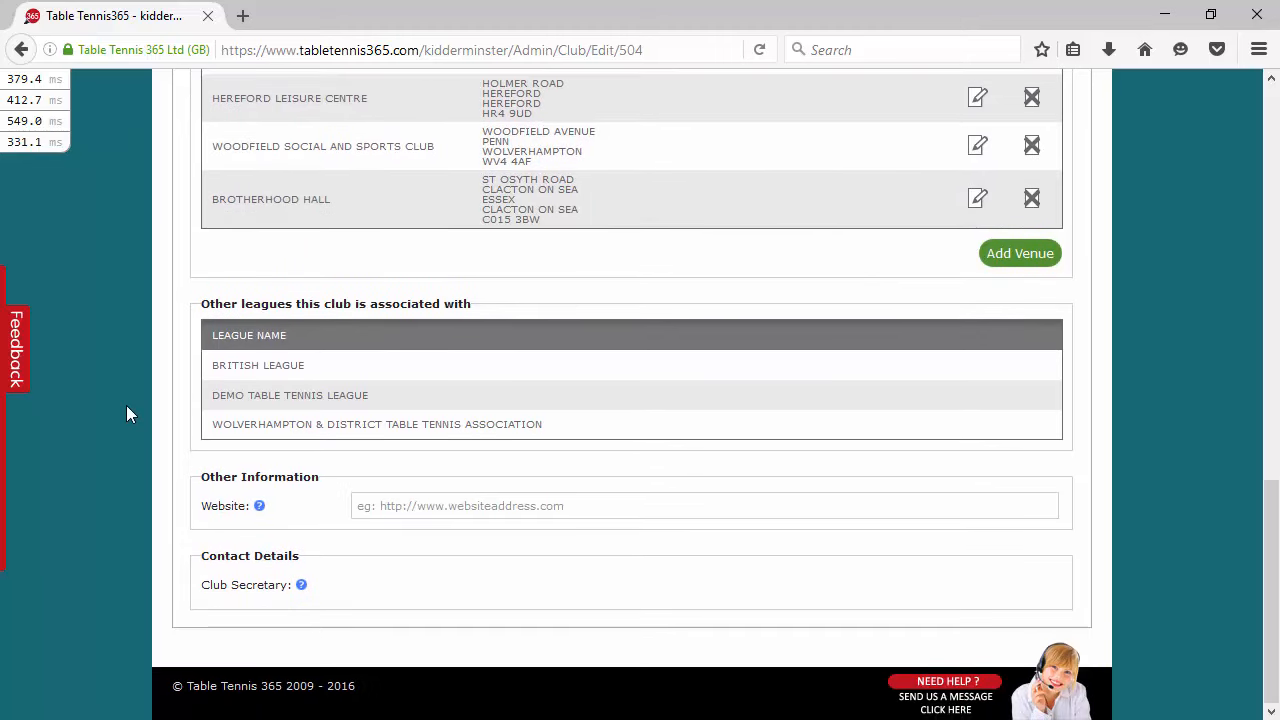
{"action": "scroll", "coordinate": [326, 372], "scroll_direction": "up", "scroll_amount": 10}
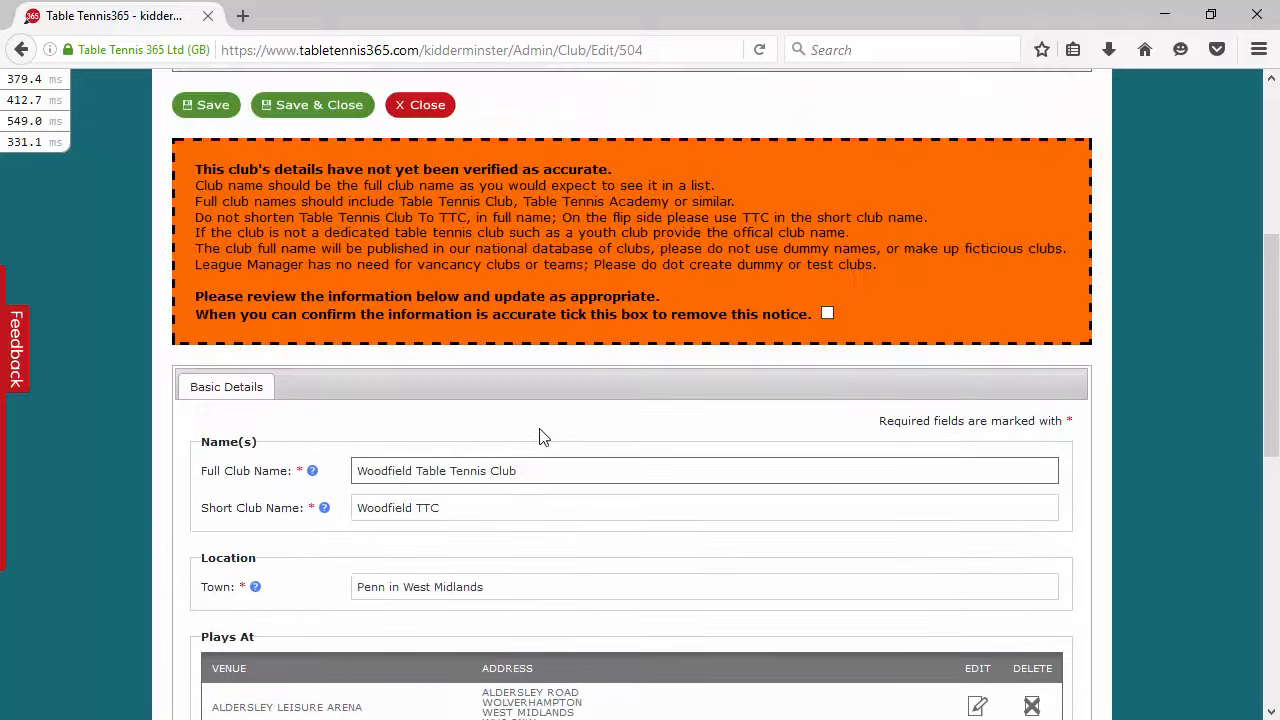
{"action": "left_click", "coordinate": [426, 500]}
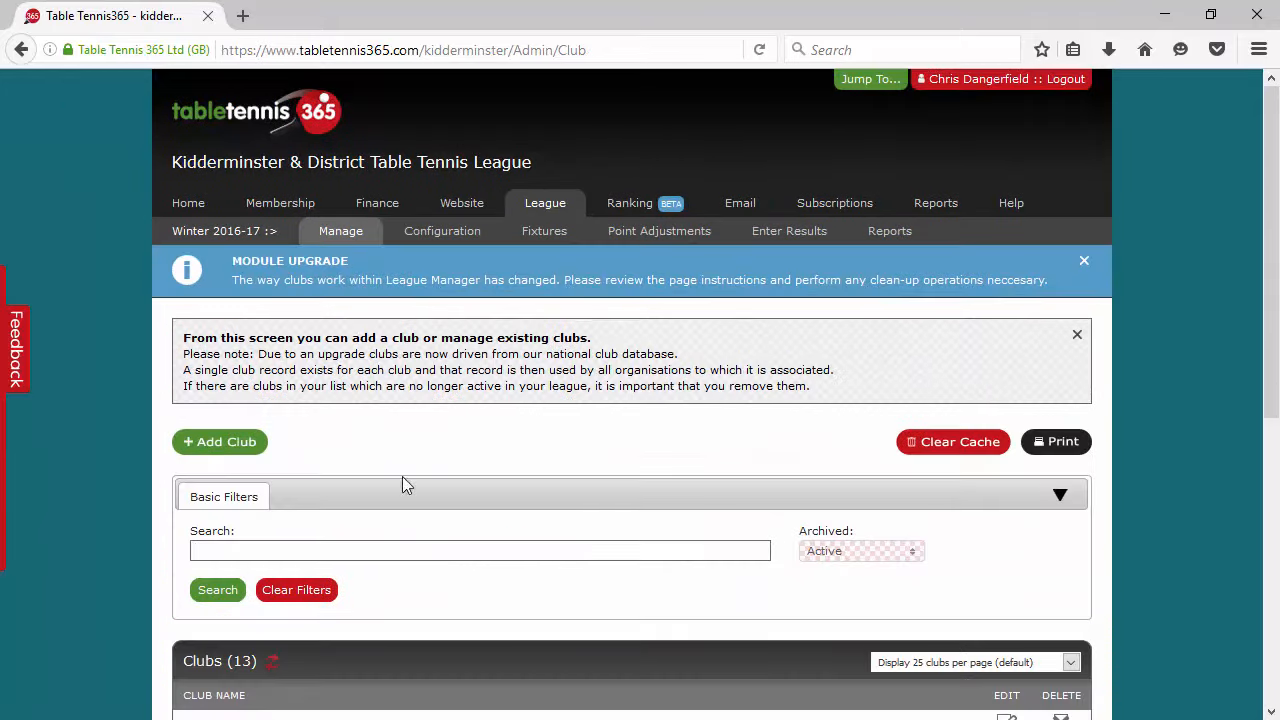
- Start adding a club, search the national database for "woodfield sdfhj" and choose to create a brand new club
{"action": "left_click", "coordinate": [254, 442]}
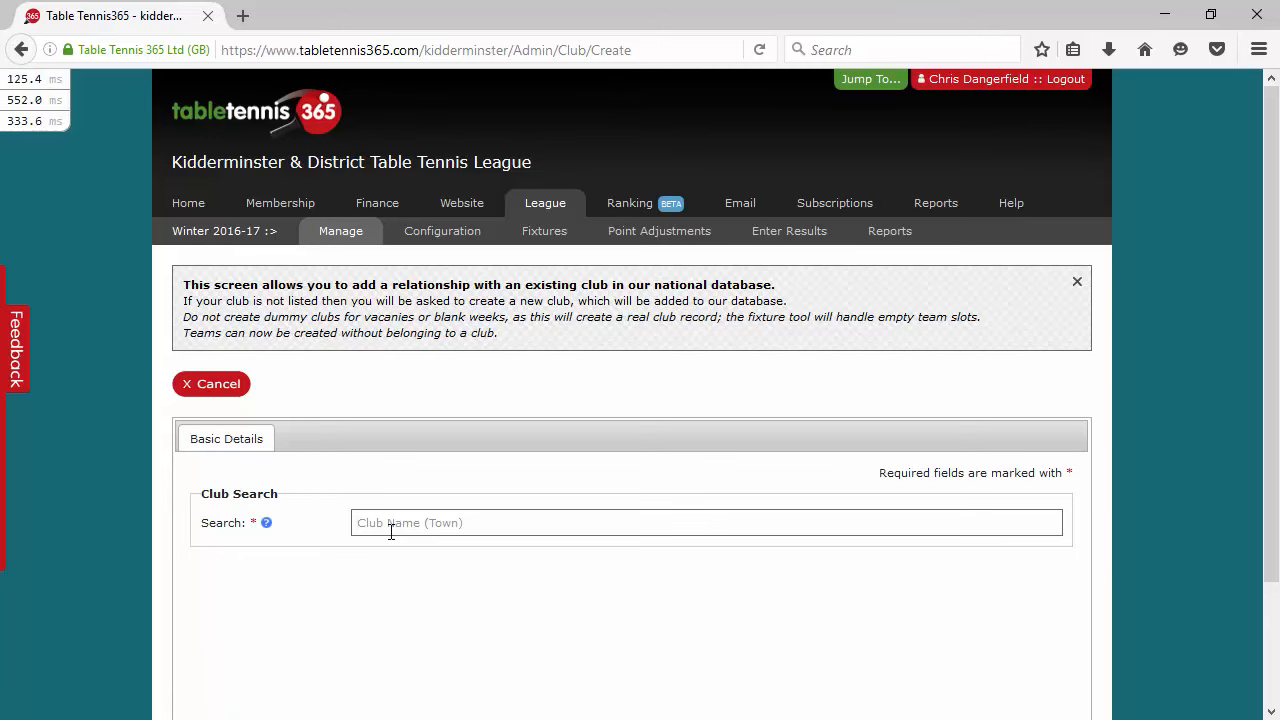
{"action": "type", "text": "woodfie"}
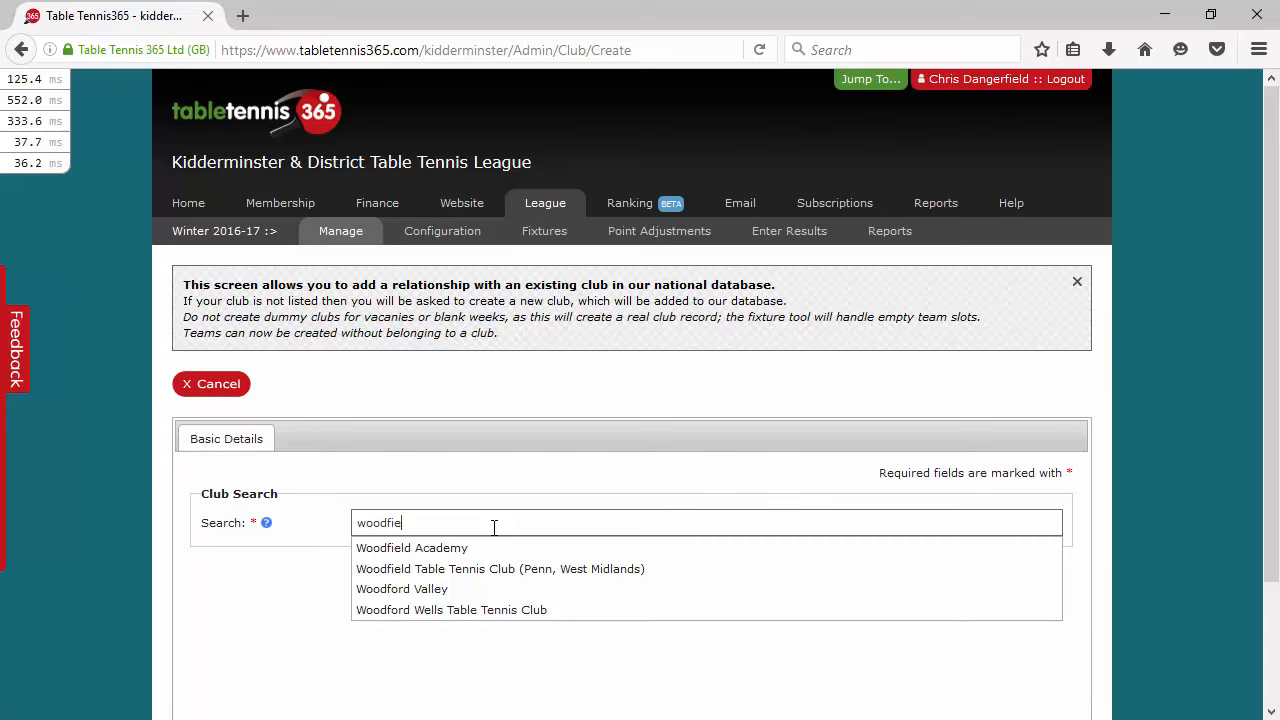
{"action": "type", "text": "ld"}
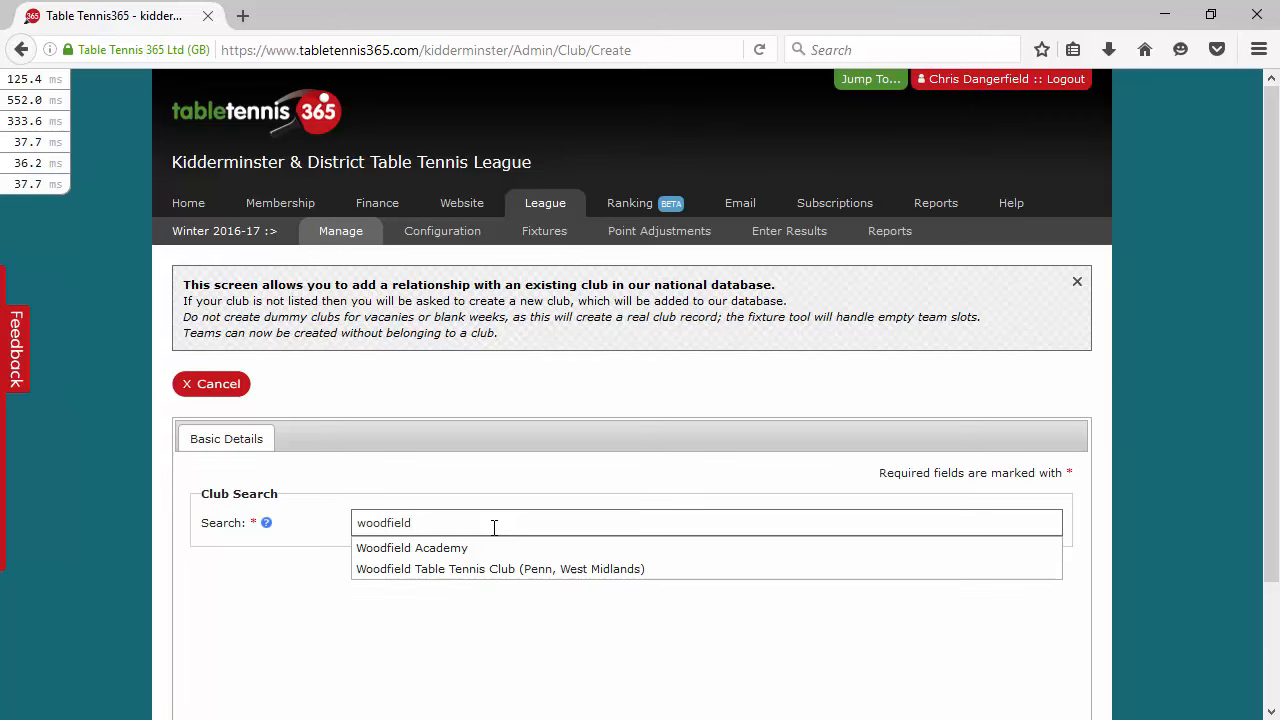
{"action": "type", "text": " sdfhj"}
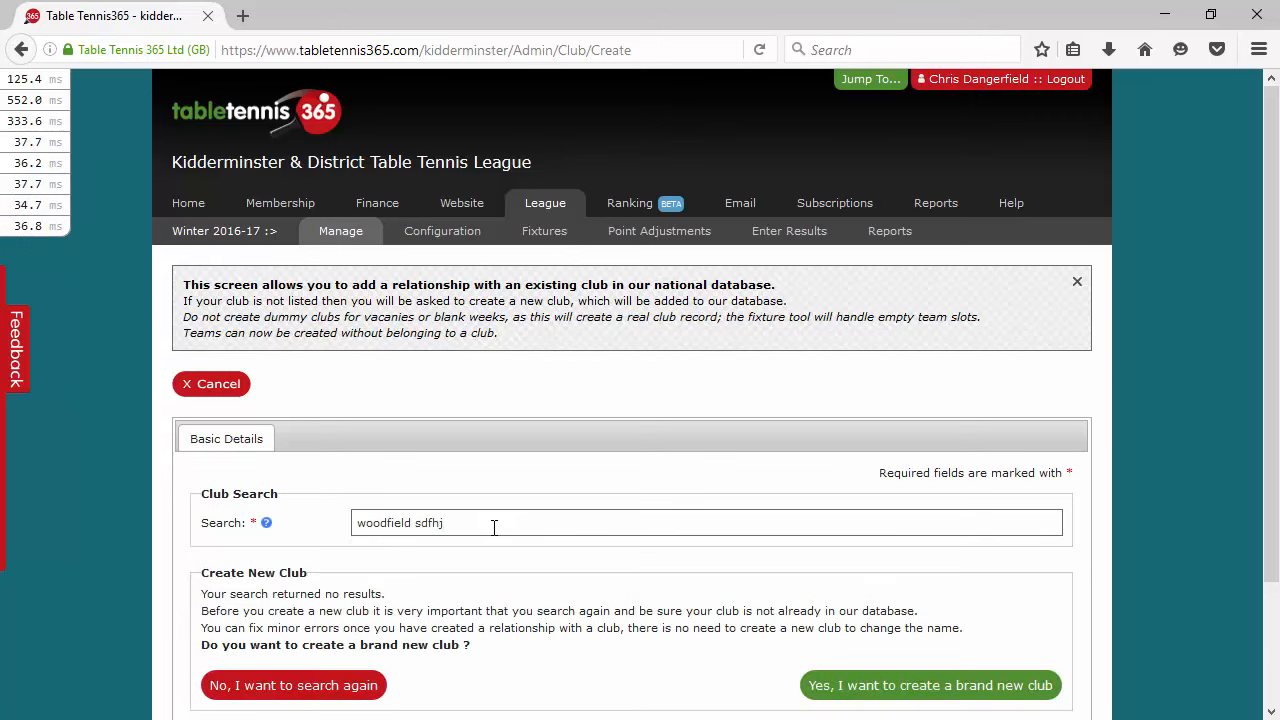
{"action": "scroll", "coordinate": [492, 526], "scroll_direction": "down", "scroll_amount": 2}
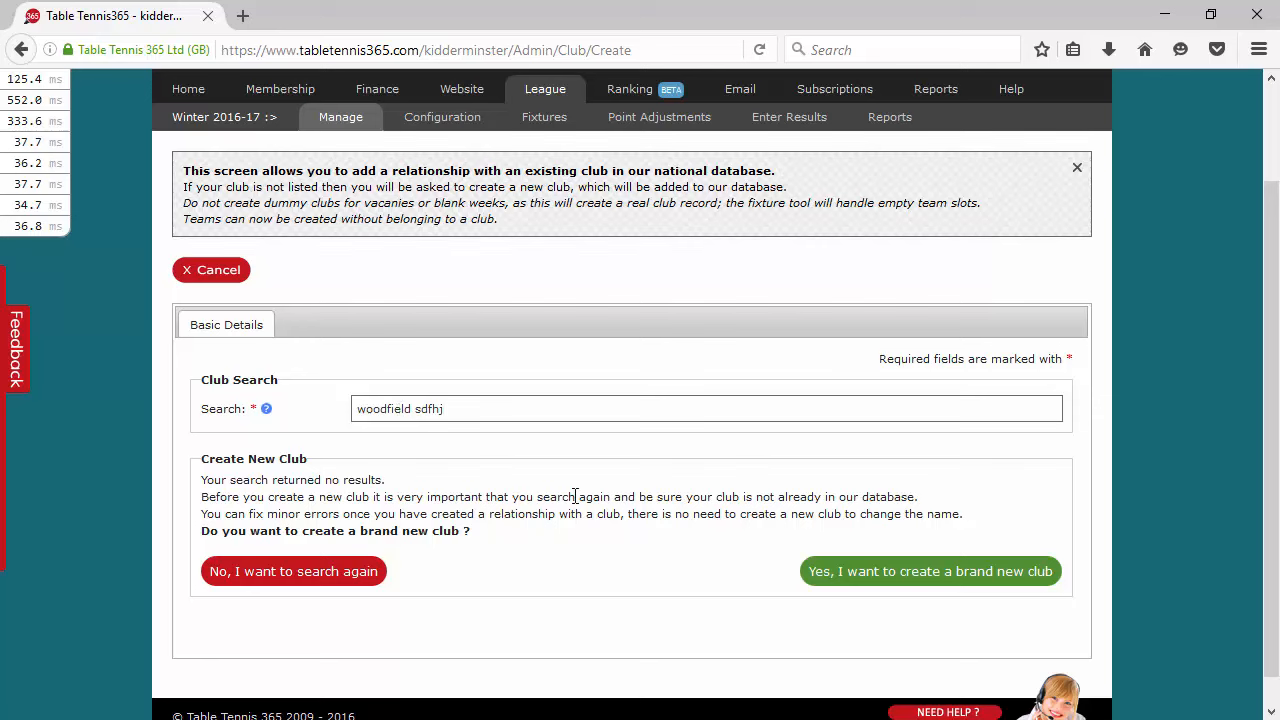
{"action": "left_click", "coordinate": [955, 584]}
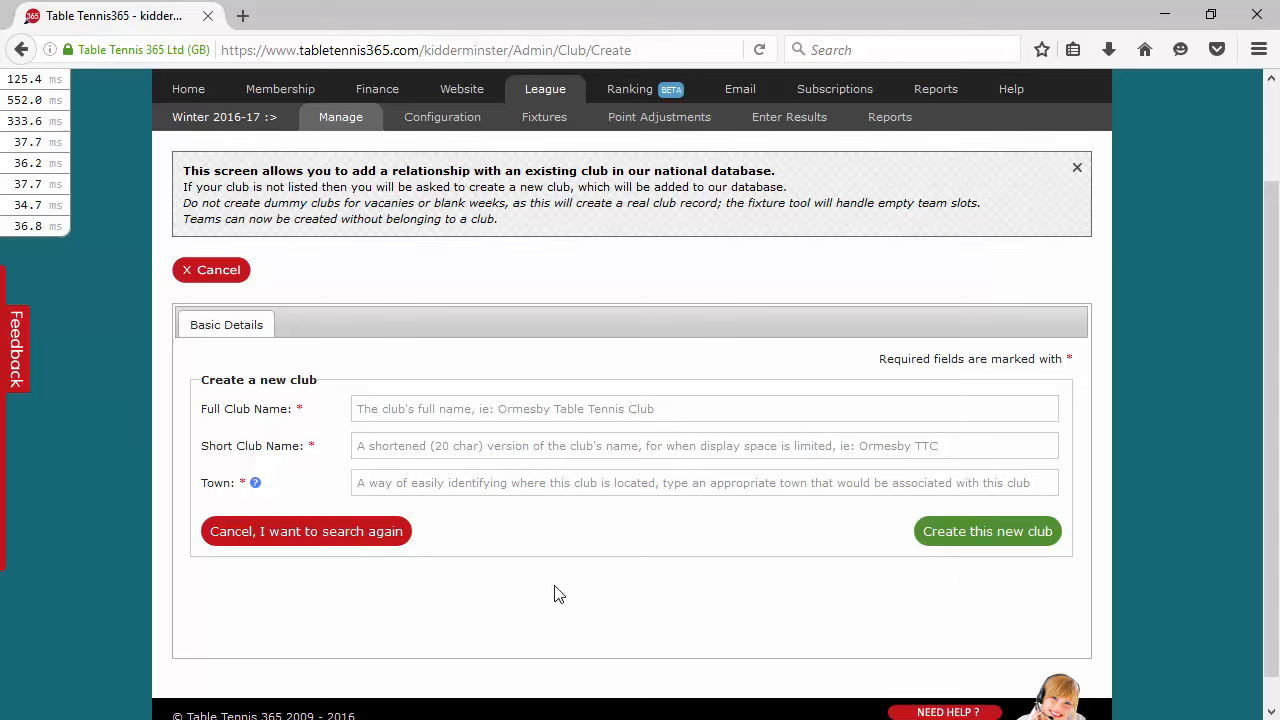
- Enter "Woodfield Table Tennis Club" as the new club's full name and "Woodfield TTC" as its short name
{"action": "left_click", "coordinate": [453, 405]}
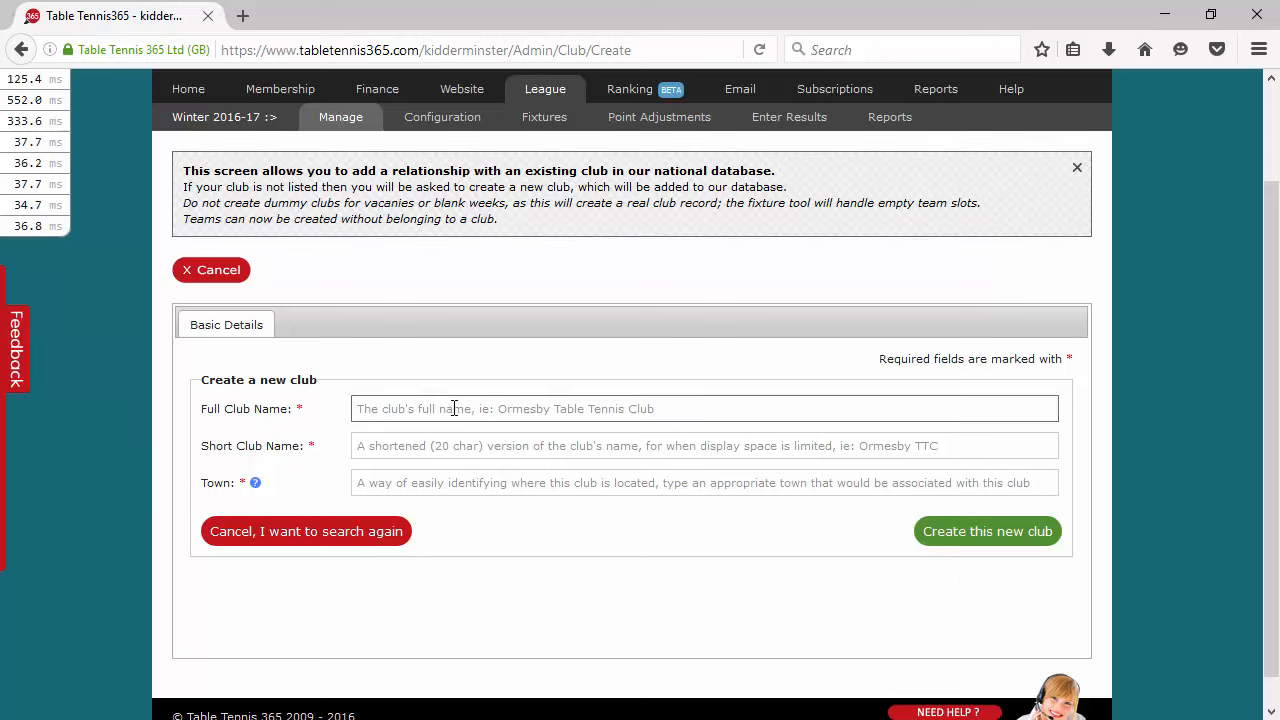
{"action": "type", "text": "Wood"}
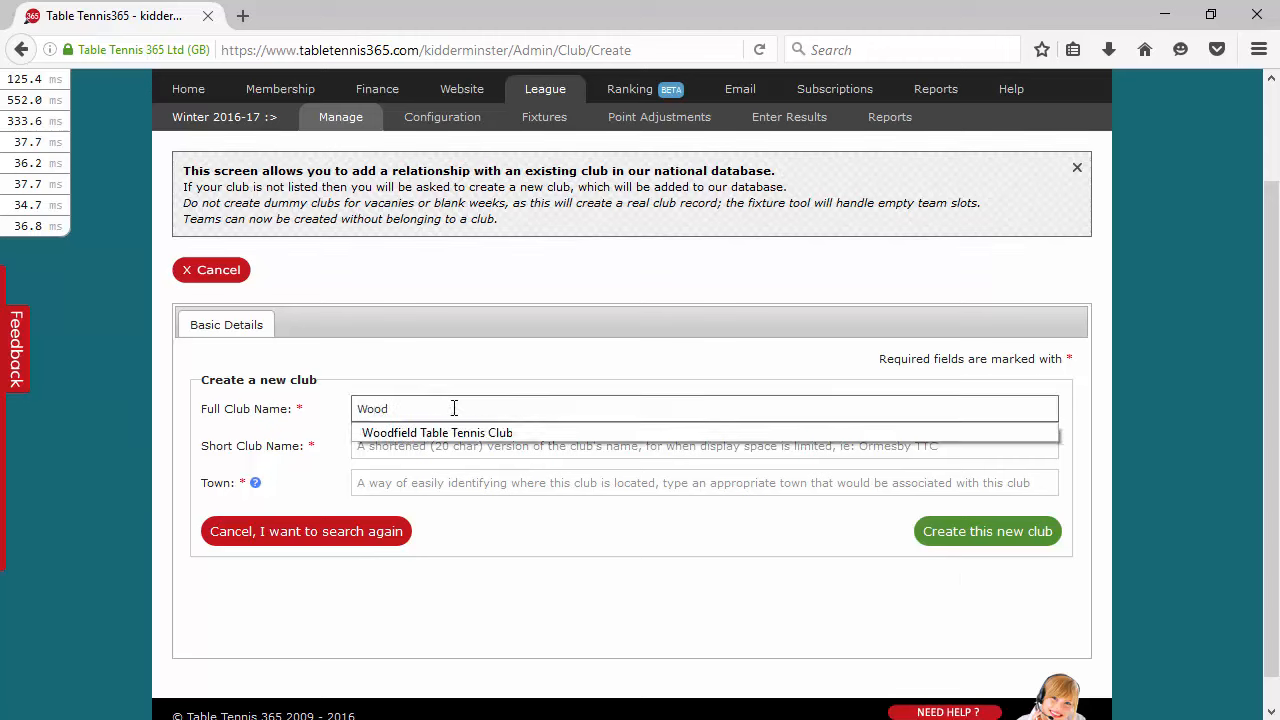
{"action": "left_click", "coordinate": [468, 434]}
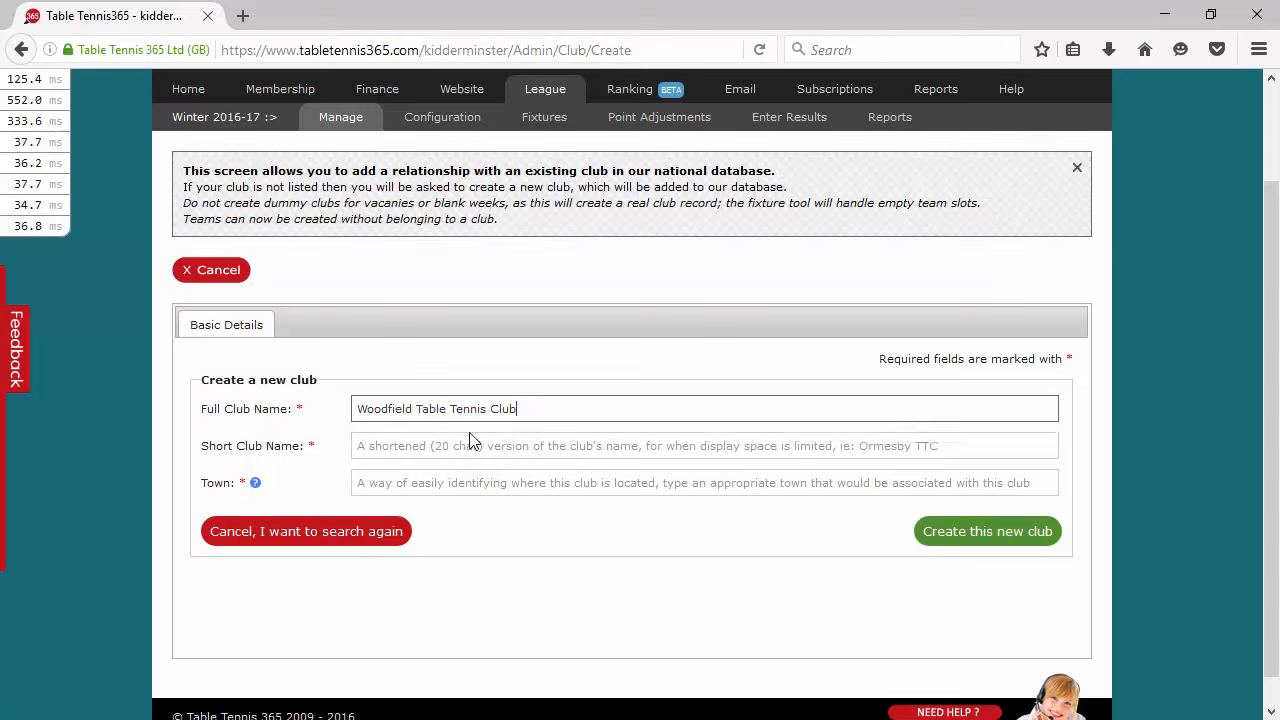
{"action": "left_click", "coordinate": [538, 452]}
{"action": "type", "text": "wo"}
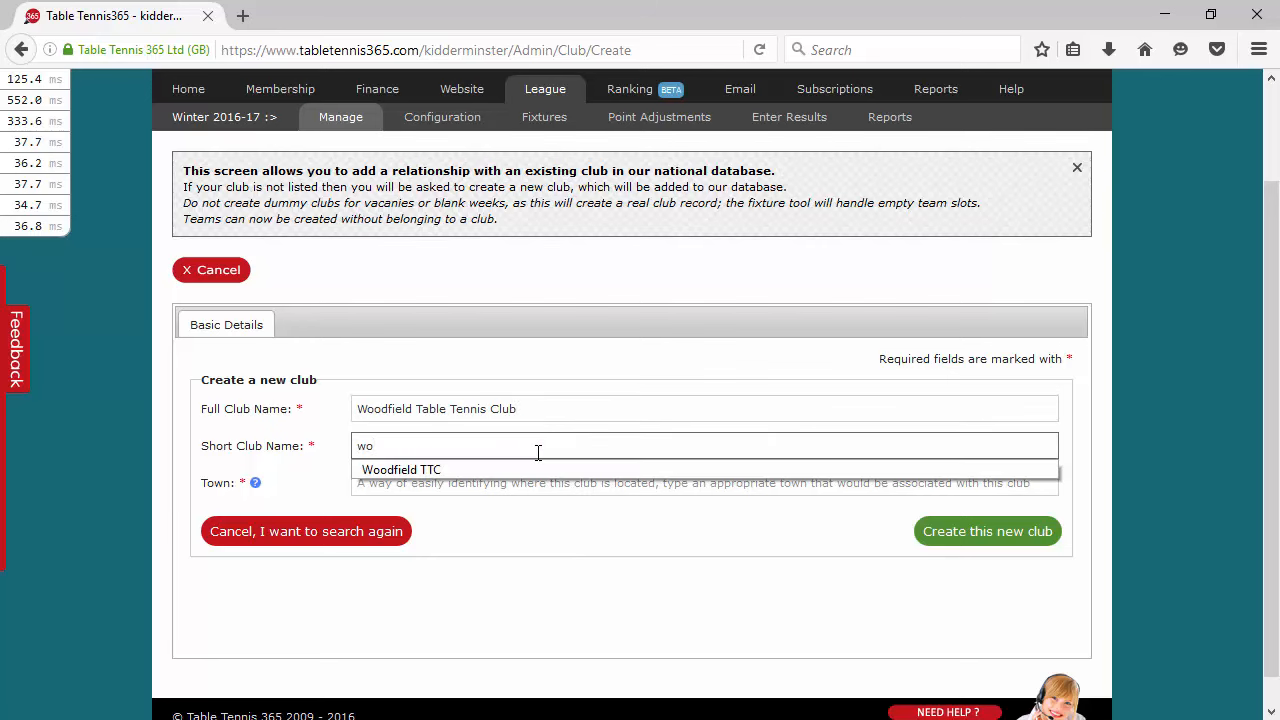
{"action": "left_click", "coordinate": [493, 468]}
- Search the towns for "manch" and set the new club's town to Manchester in Greater Manchester
{"action": "left_click", "coordinate": [474, 482]}
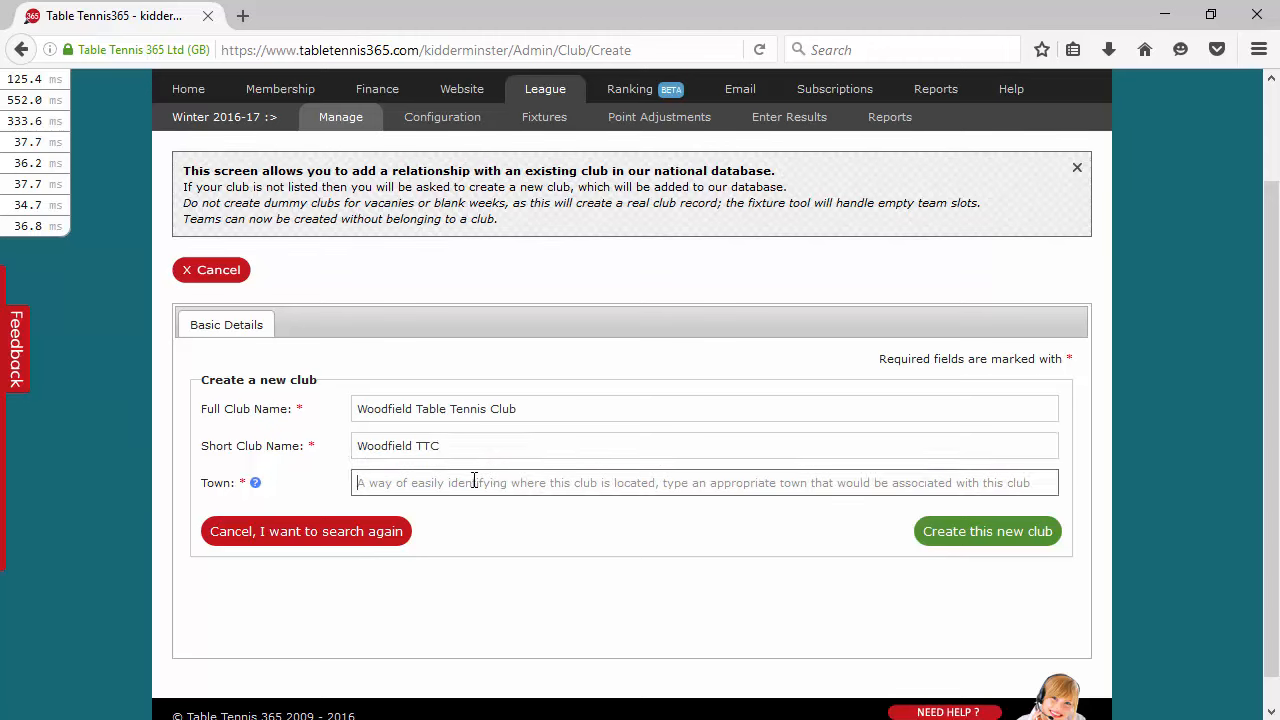
{"action": "type", "text": "manch"}
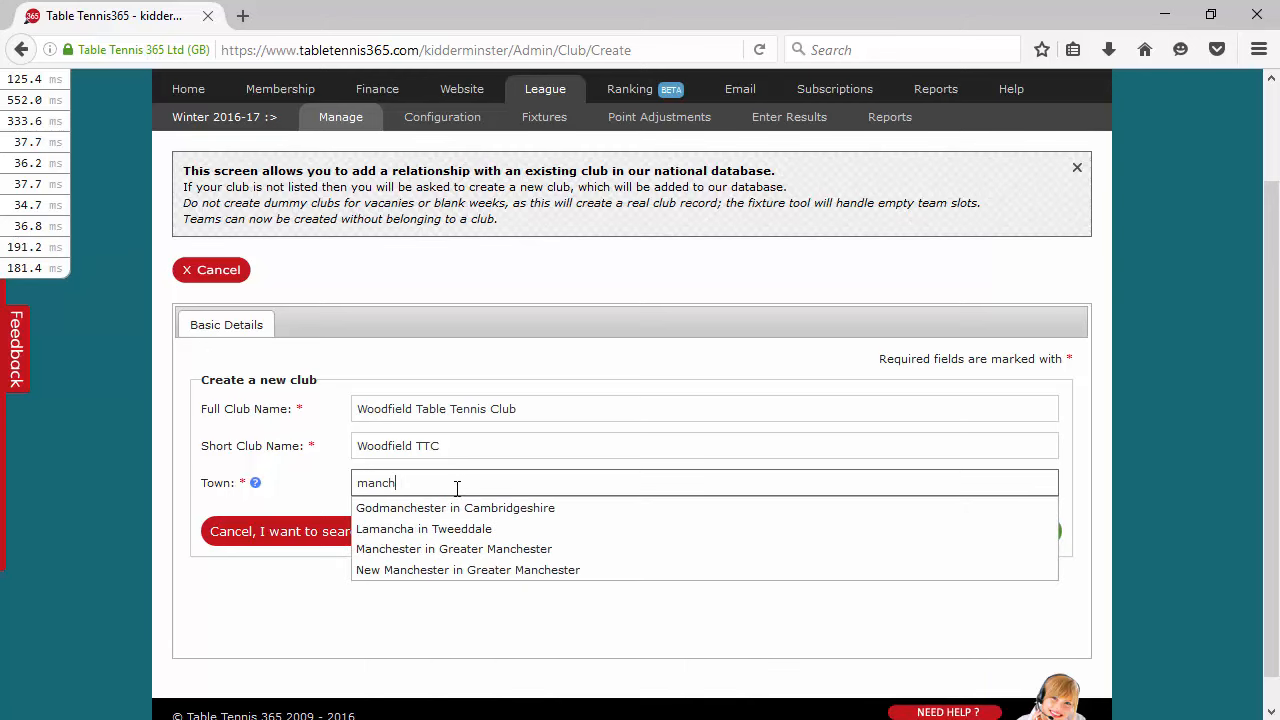
{"action": "left_click", "coordinate": [548, 552]}
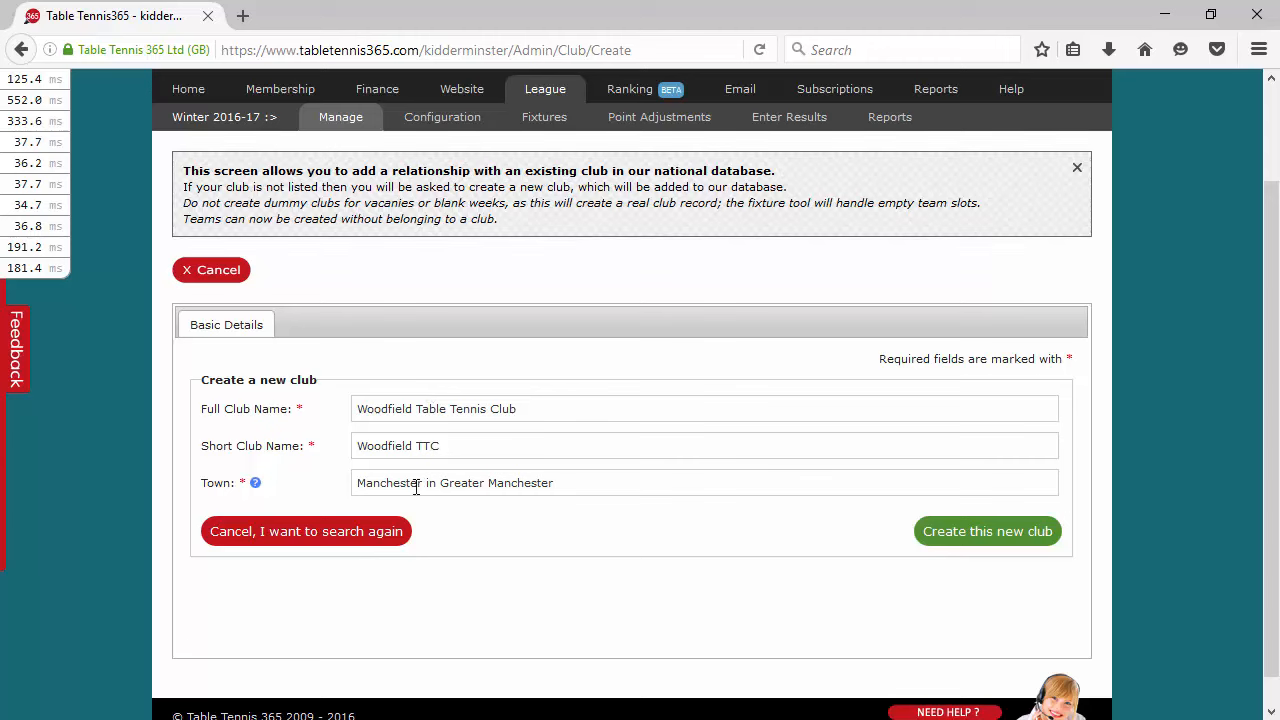
- Create the new Woodfield Table Tennis Club record with the entered names and town
{"action": "left_click", "coordinate": [1000, 531]}
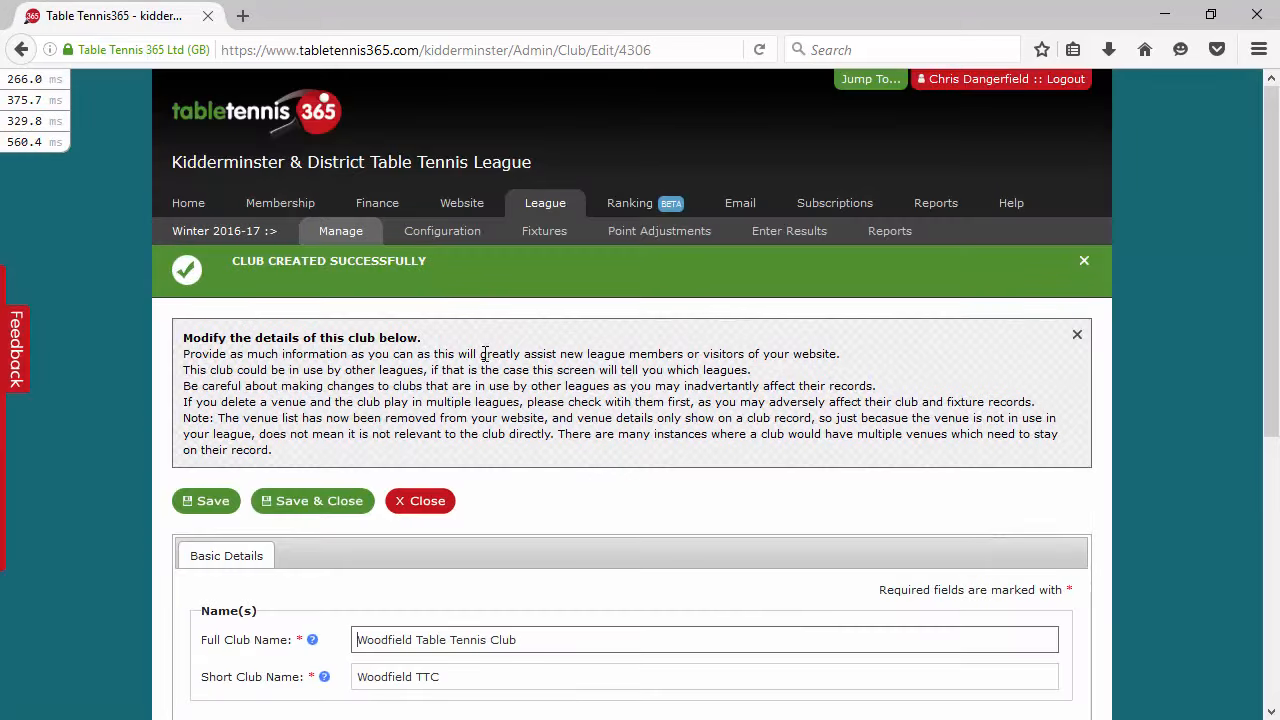
{"action": "scroll", "coordinate": [485, 354], "scroll_direction": "down", "scroll_amount": 3}
{"action": "scroll", "coordinate": [485, 361], "scroll_direction": "up", "scroll_amount": 3}
- Look over the list of leagues and open the list of clubs
{"action": "mouse_move", "coordinate": [347, 236]}
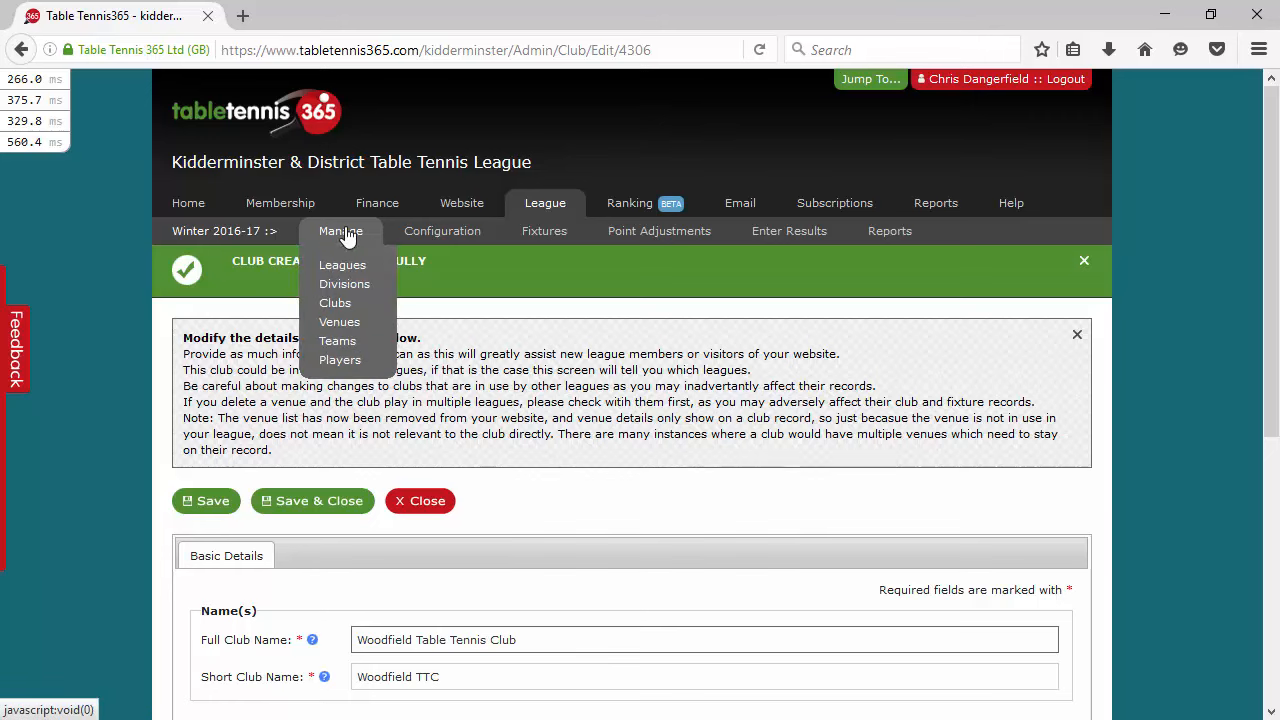
{"action": "left_click", "coordinate": [347, 268]}
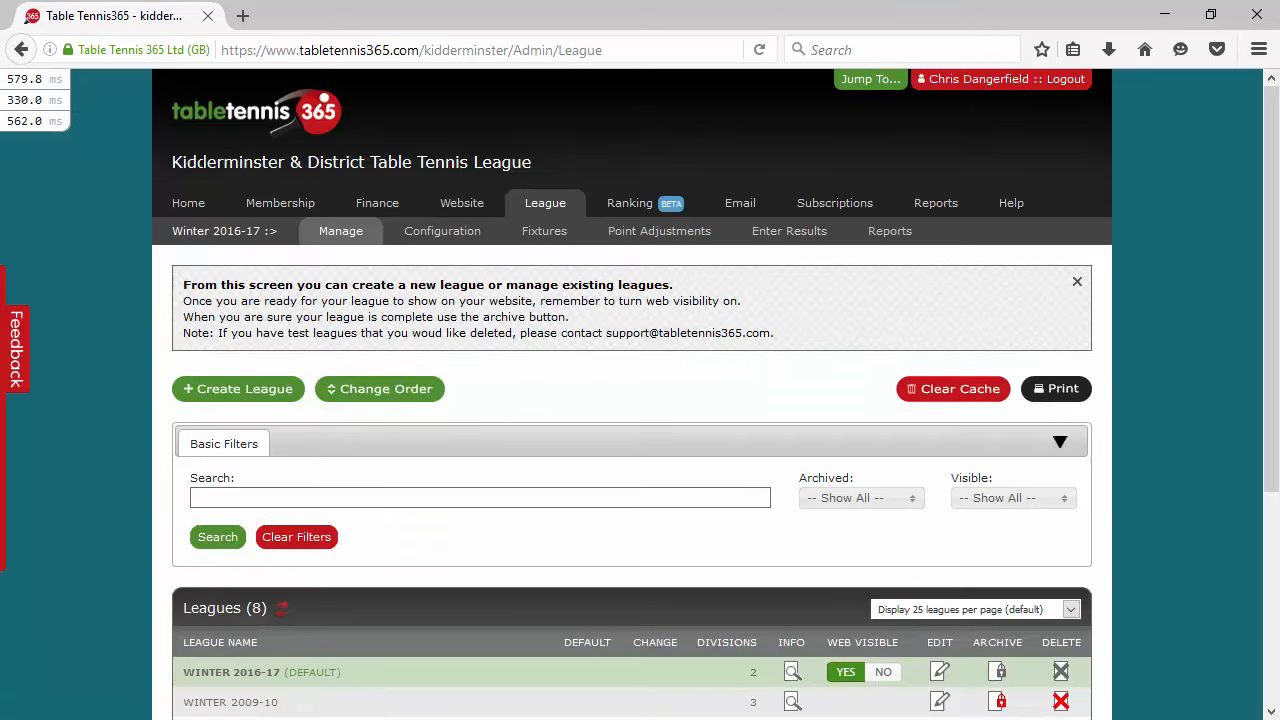
{"action": "scroll", "coordinate": [114, 271], "scroll_direction": "down", "scroll_amount": 5}
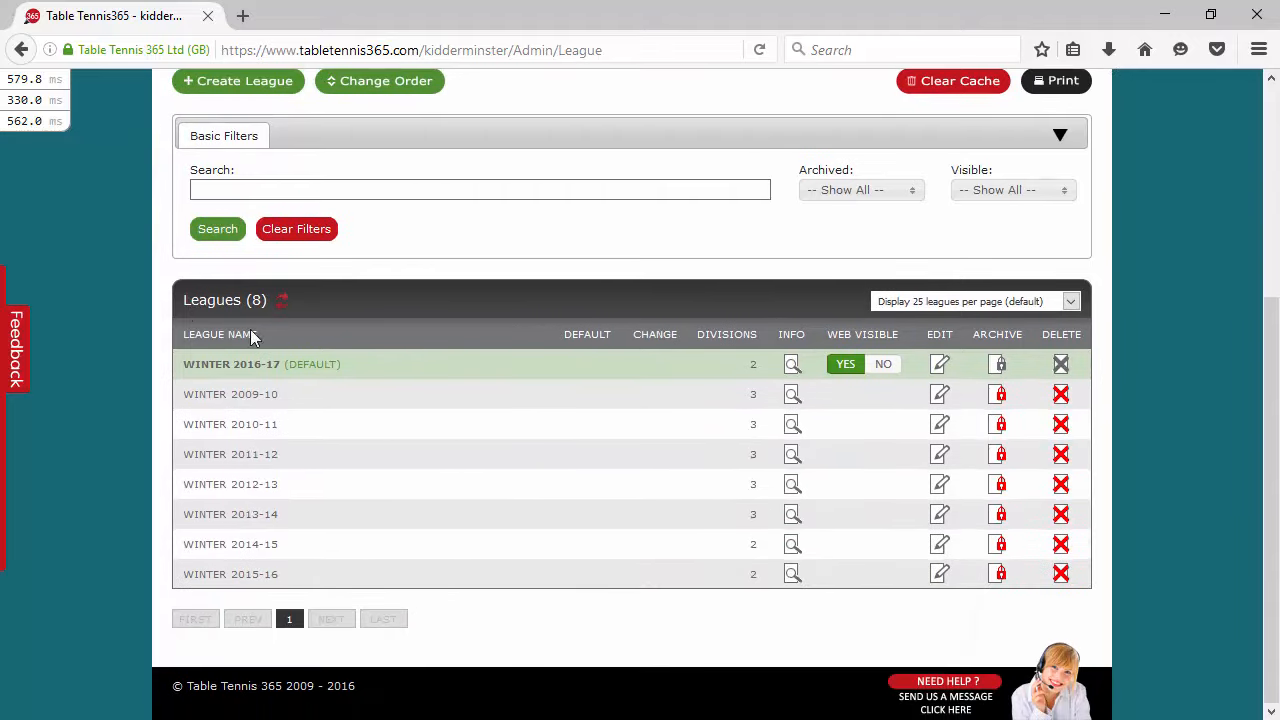
{"action": "scroll", "coordinate": [250, 337], "scroll_direction": "up", "scroll_amount": 5}
{"action": "mouse_move", "coordinate": [368, 231]}
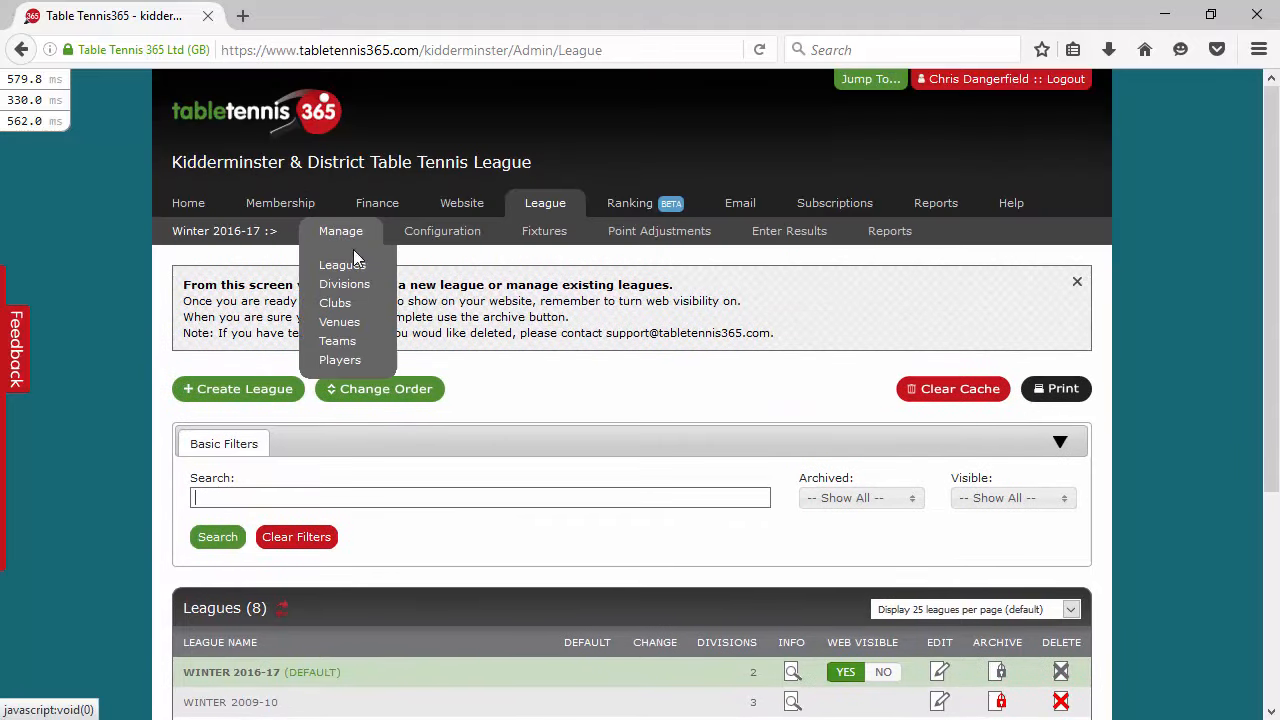
{"action": "left_click", "coordinate": [337, 303]}
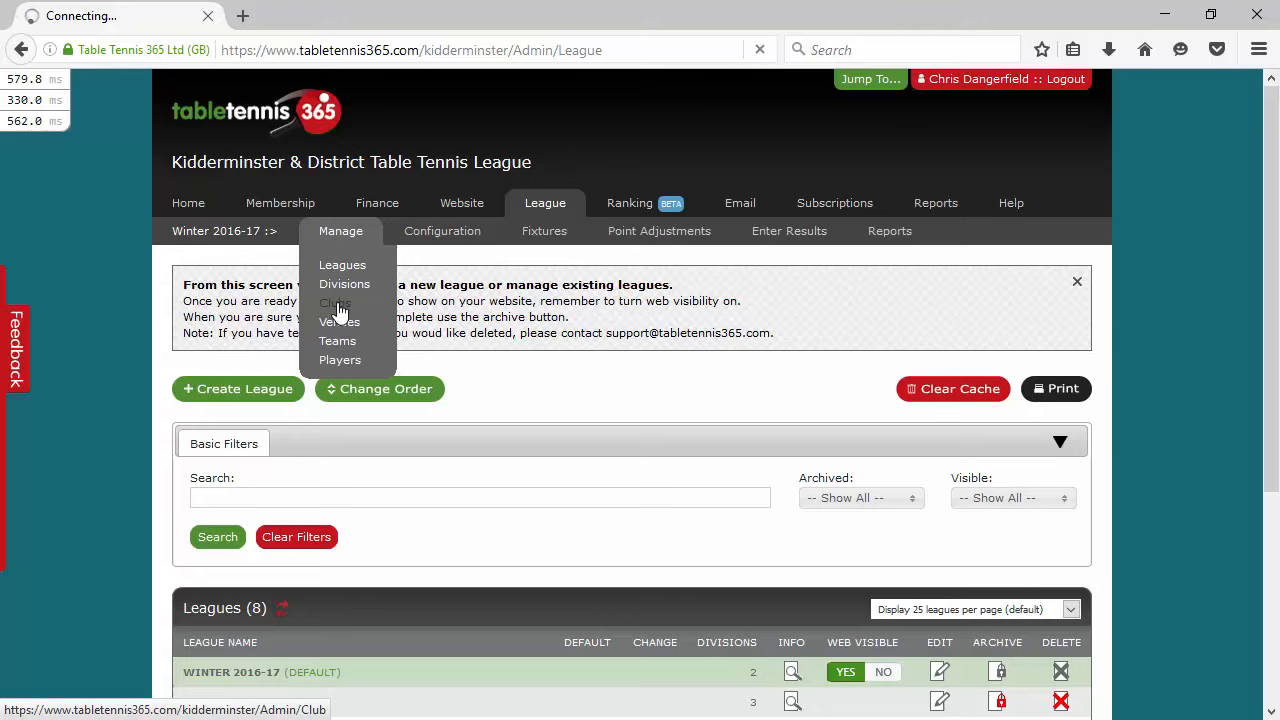
{"action": "scroll", "coordinate": [351, 306], "scroll_direction": "down", "scroll_amount": 5}
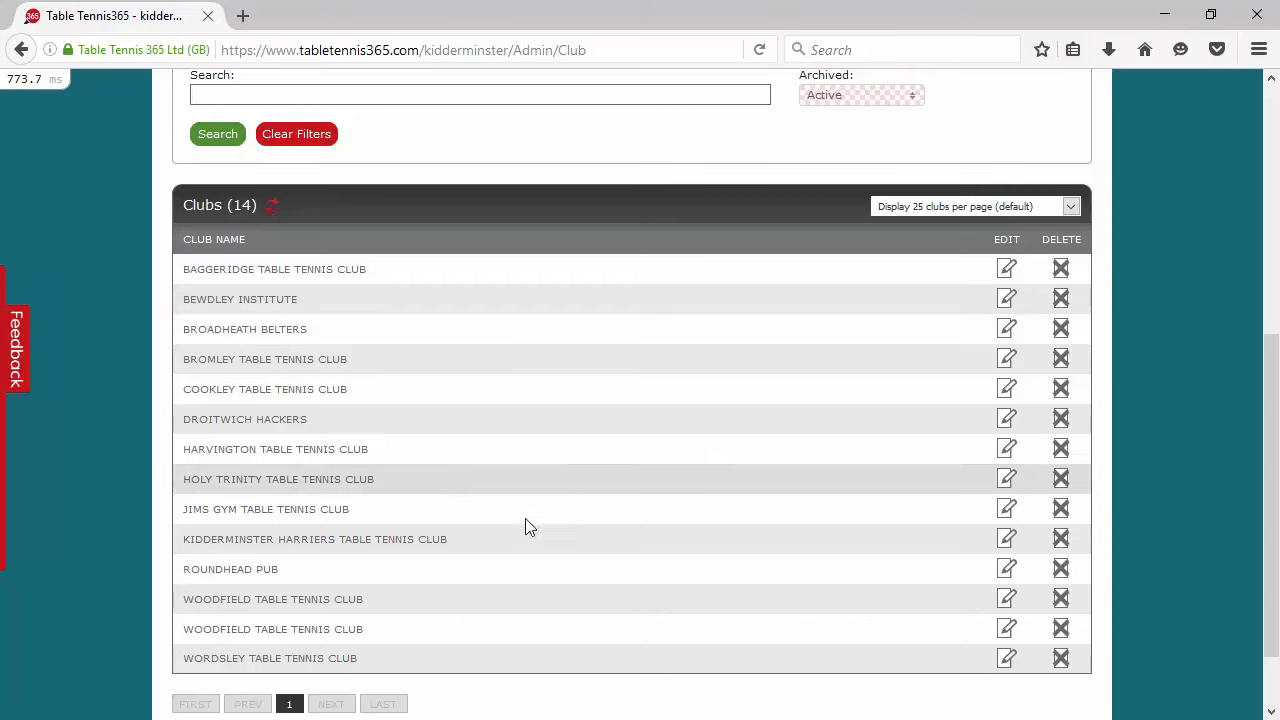
- Open the newly created Manchester-based Woodfield club, review its details and empty venue section, and close the record
{"action": "left_click", "coordinate": [1007, 600]}
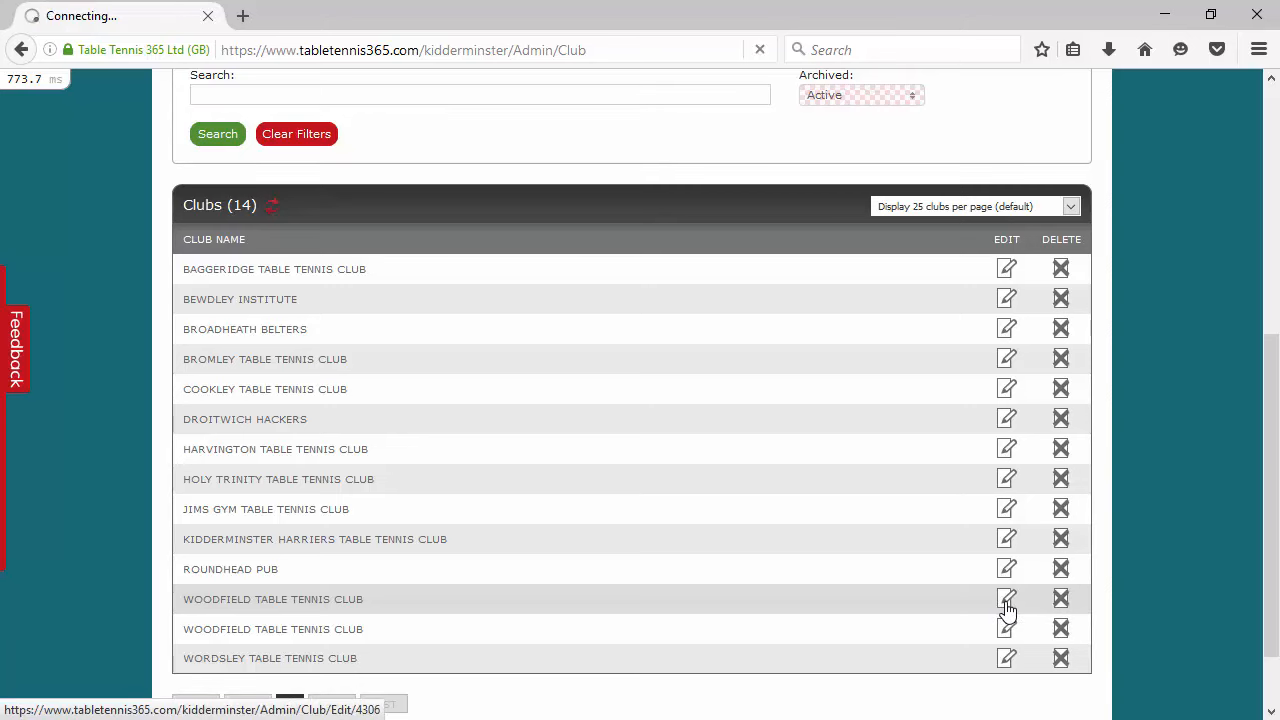
{"action": "scroll", "coordinate": [620, 617], "scroll_direction": "down", "scroll_amount": 1}
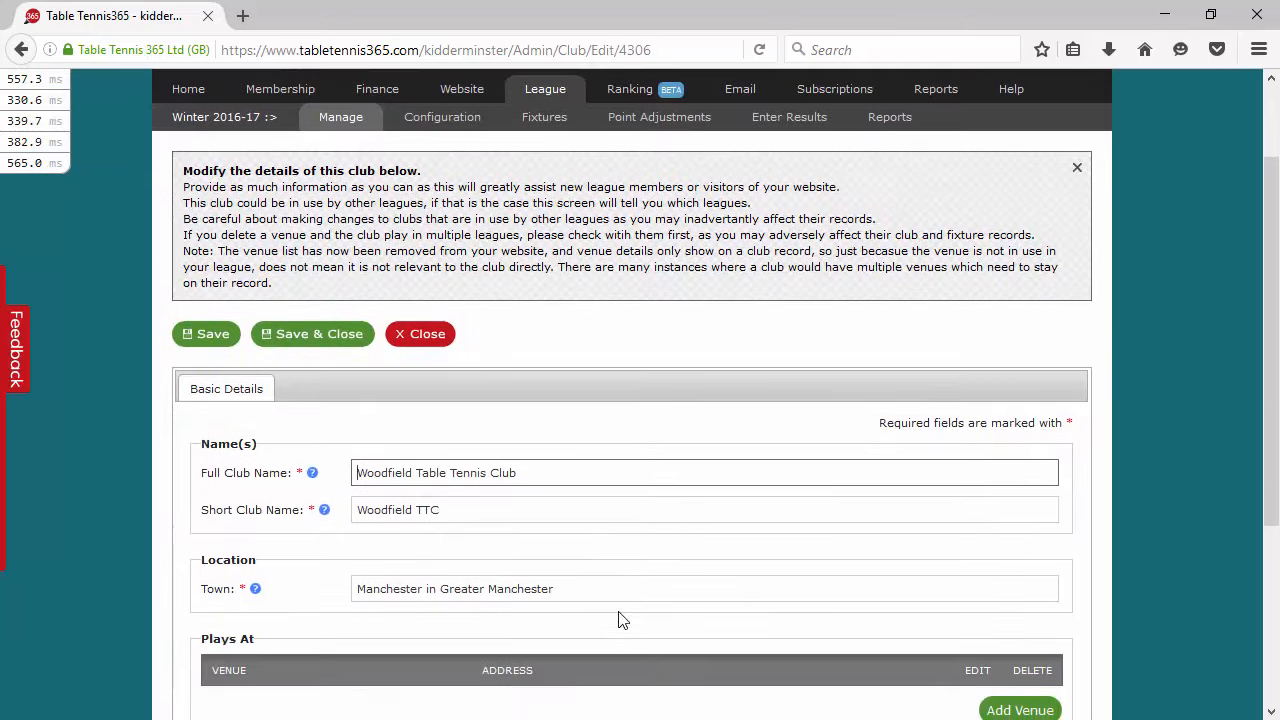
{"action": "scroll", "coordinate": [600, 560], "scroll_direction": "down", "scroll_amount": 2}
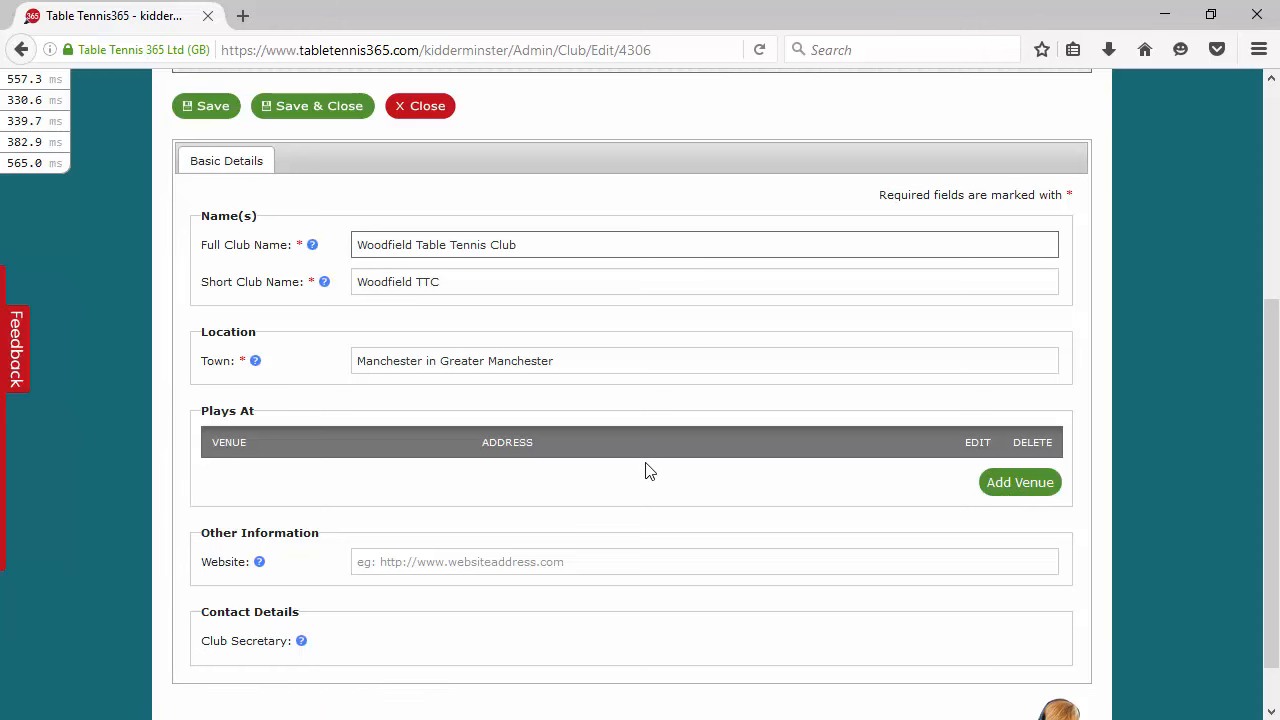
{"action": "scroll", "coordinate": [447, 473], "scroll_direction": "down", "scroll_amount": 1}
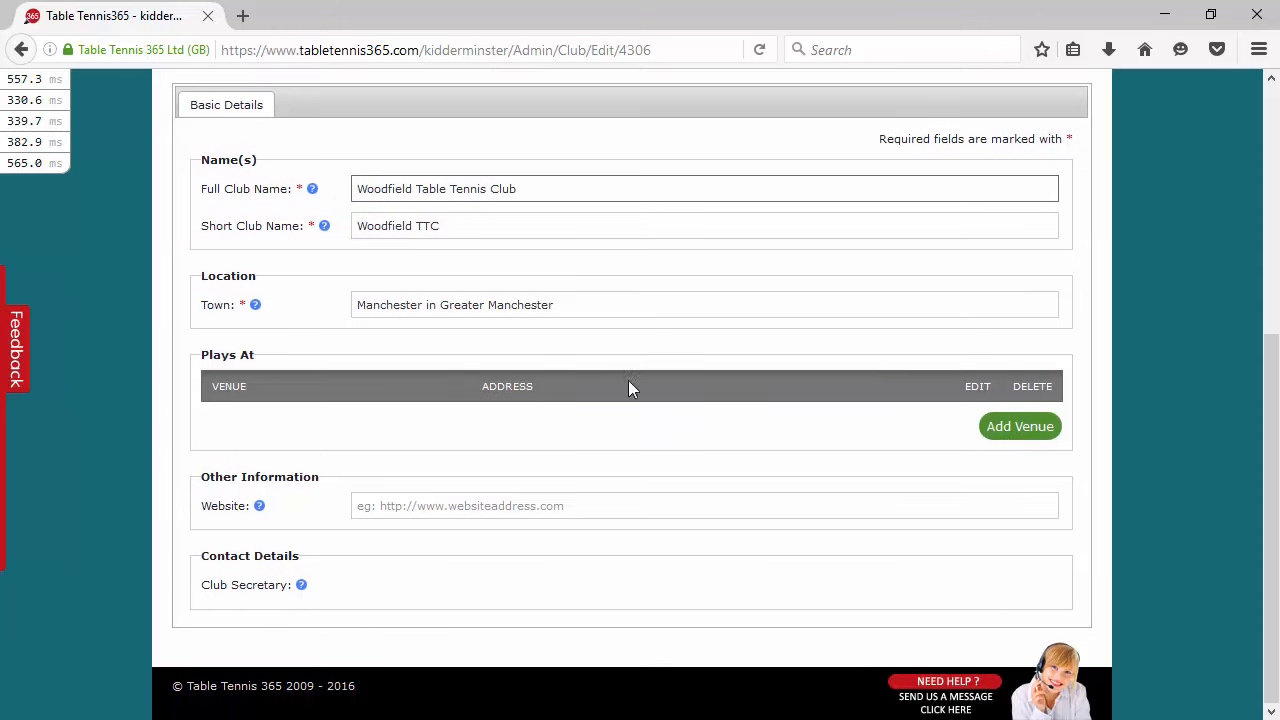
{"action": "scroll", "coordinate": [423, 277], "scroll_direction": "up", "scroll_amount": 2}
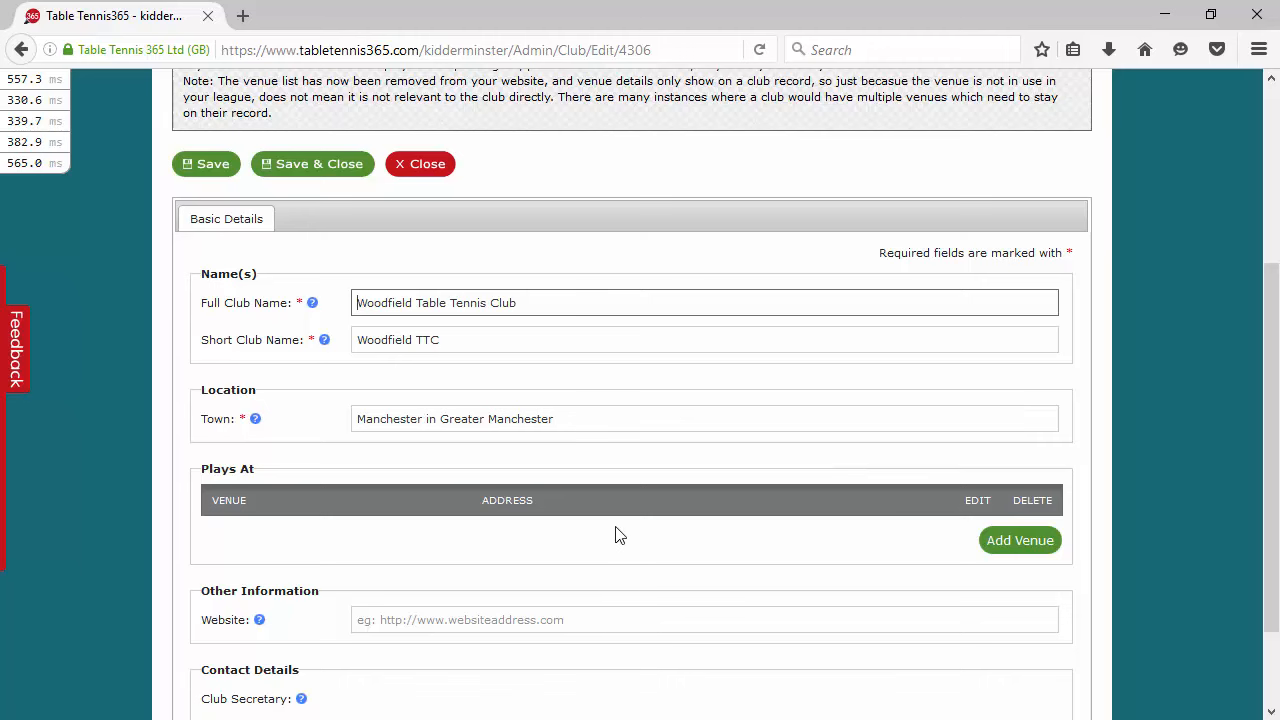
{"action": "left_click", "coordinate": [428, 168]}
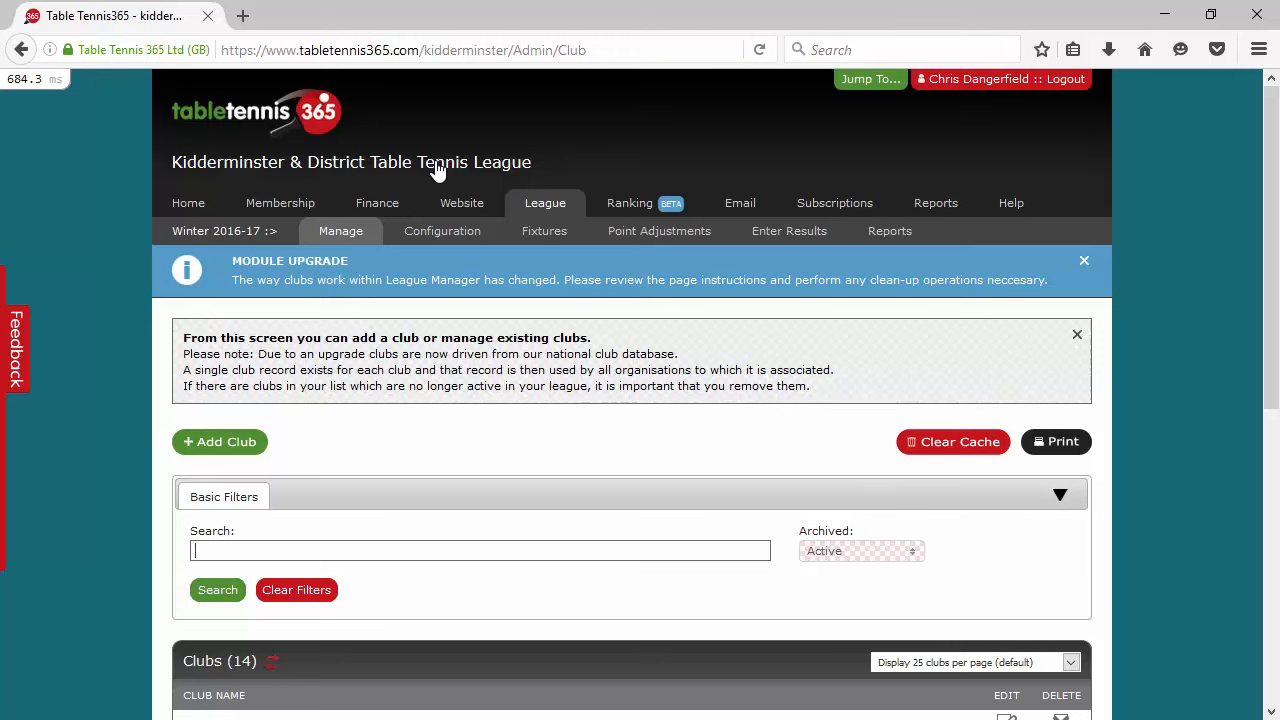
- Delete the newly created duplicate Woodfield Table Tennis Club, the first of the two identical entries in the club list
{"action": "scroll", "coordinate": [621, 300], "scroll_direction": "down", "scroll_amount": 5}
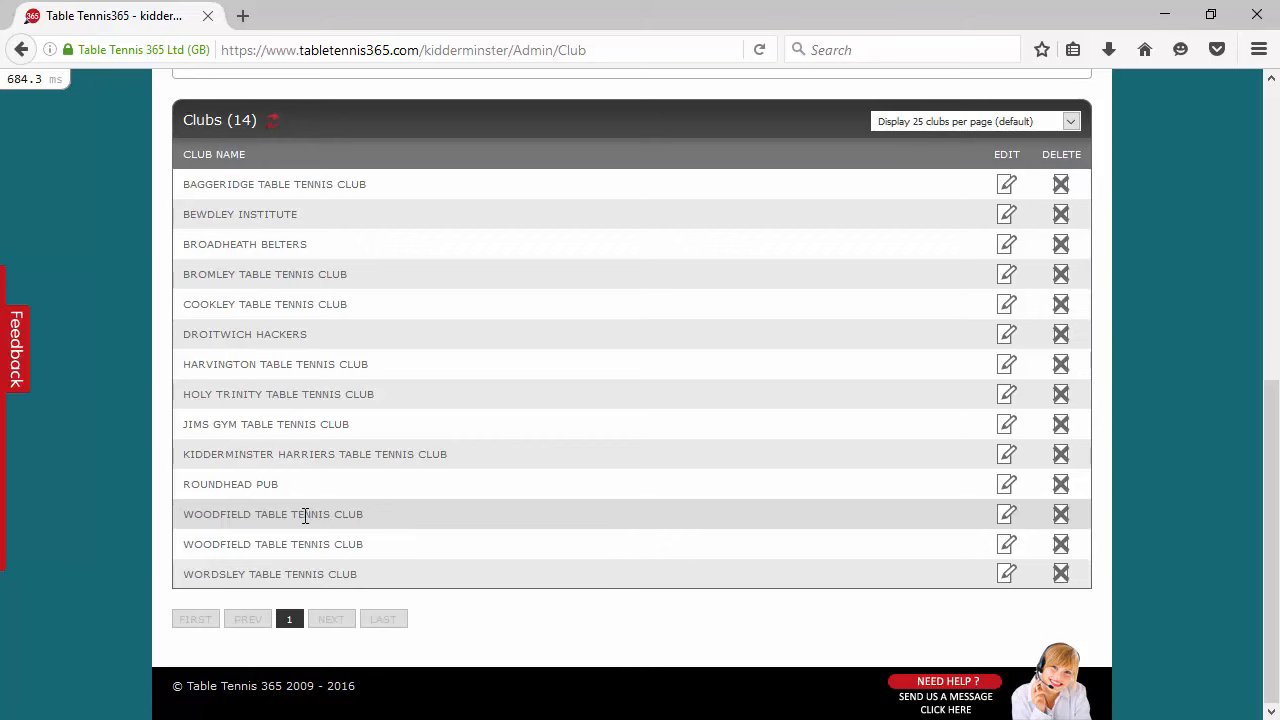
{"action": "left_click_drag", "start_coordinate": [275, 513], "coordinate": [430, 523]}
{"action": "left_click", "coordinate": [430, 523]}
{"action": "left_click", "coordinate": [1061, 514]}
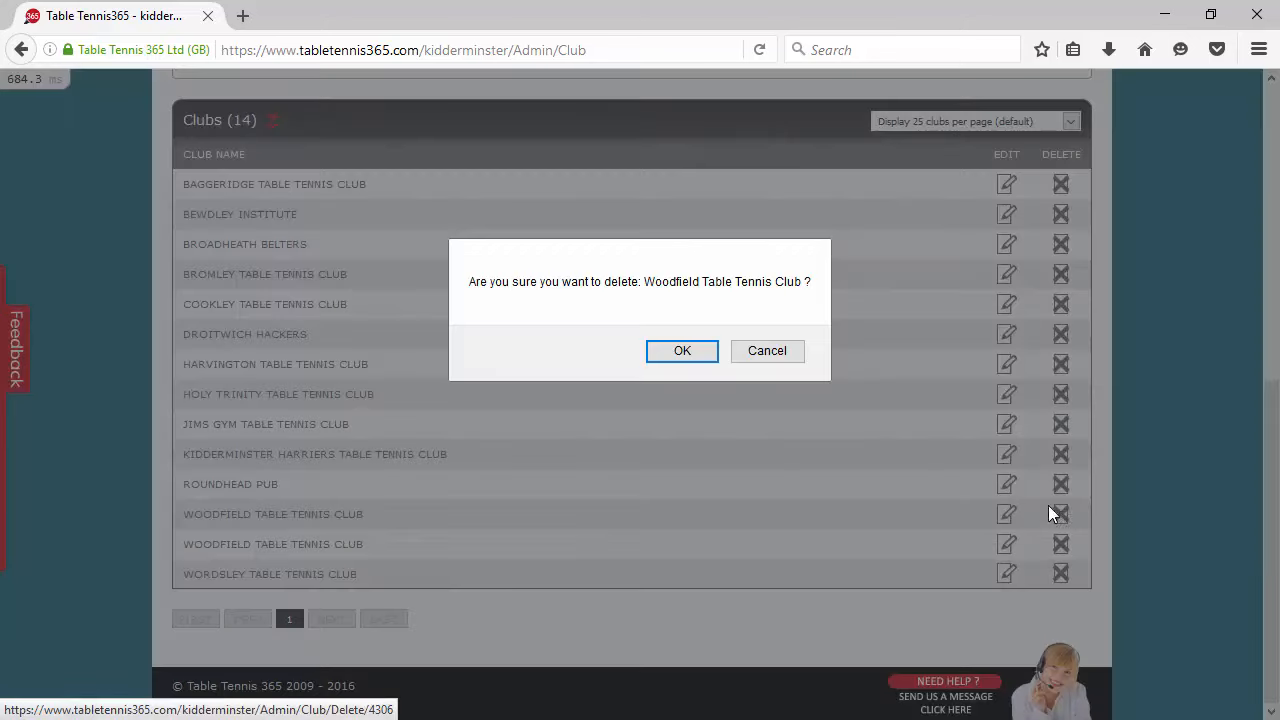
{"action": "left_click", "coordinate": [682, 352]}
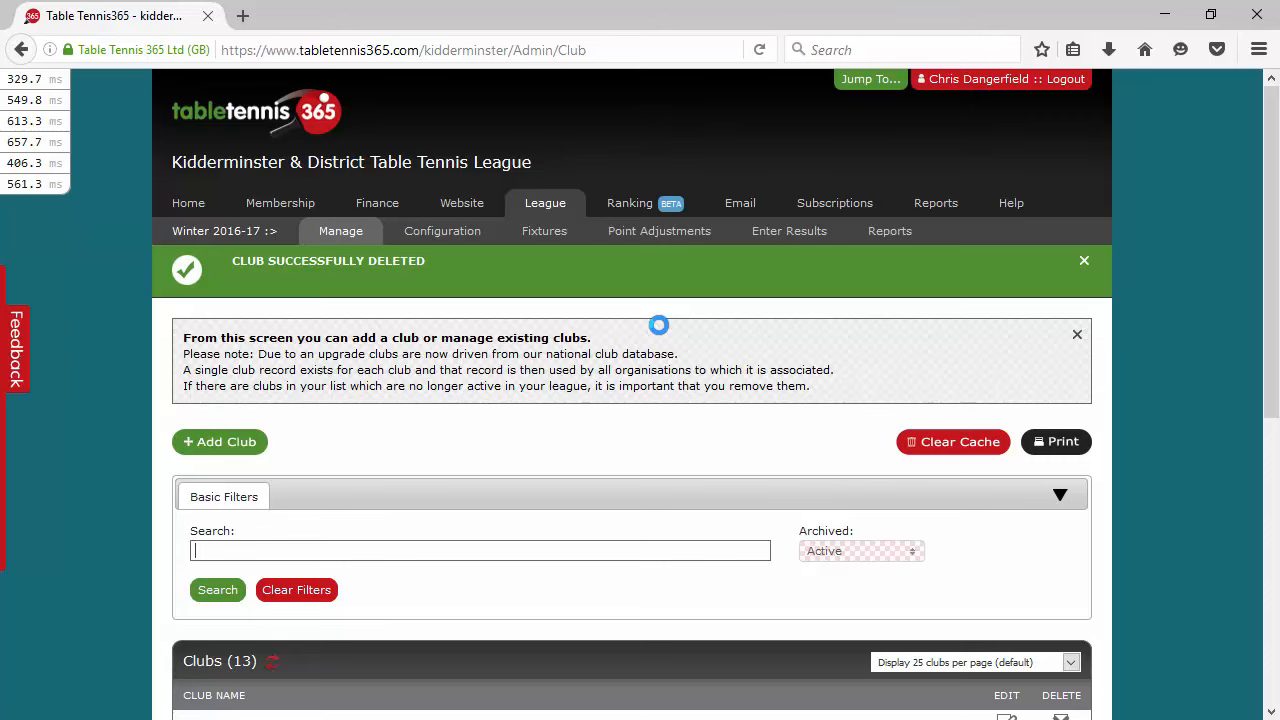
- Open the remaining Woodfield Table Tennis Club record, confirm its information as accurate to remove the verification notice, and save it
{"action": "scroll", "coordinate": [658, 330], "scroll_direction": "down", "scroll_amount": 5}
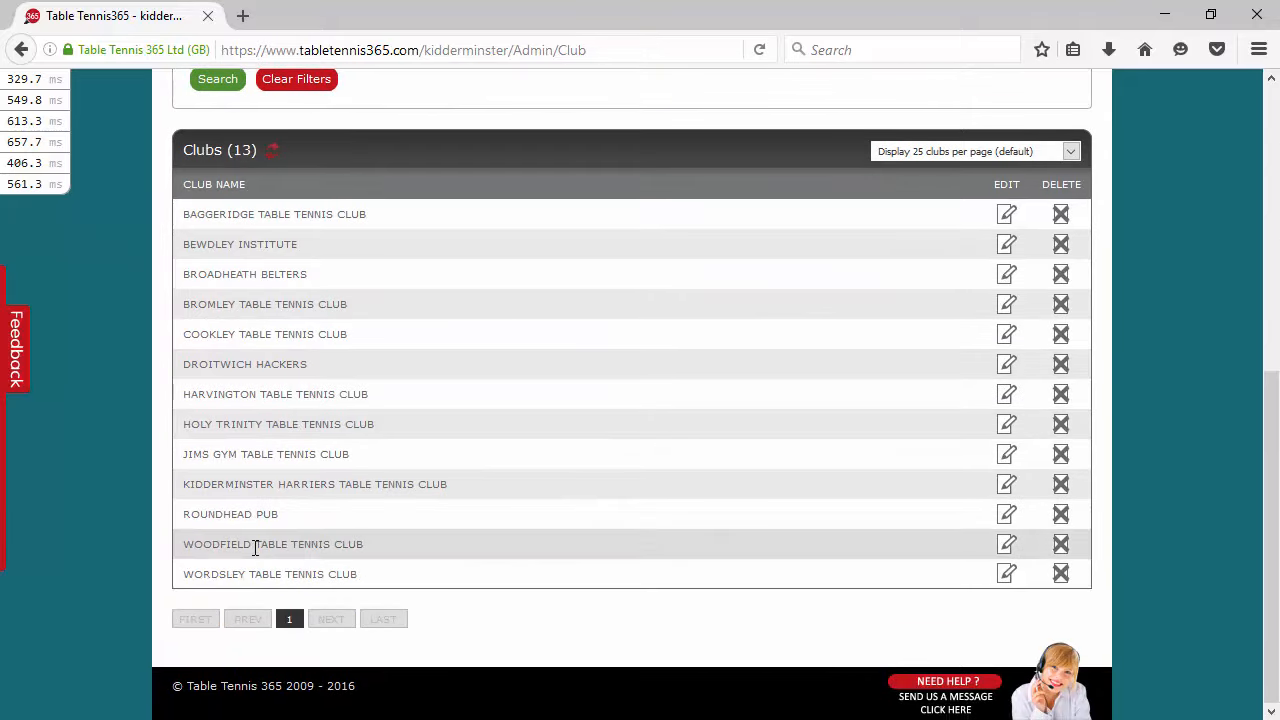
{"action": "left_click", "coordinate": [1007, 545]}
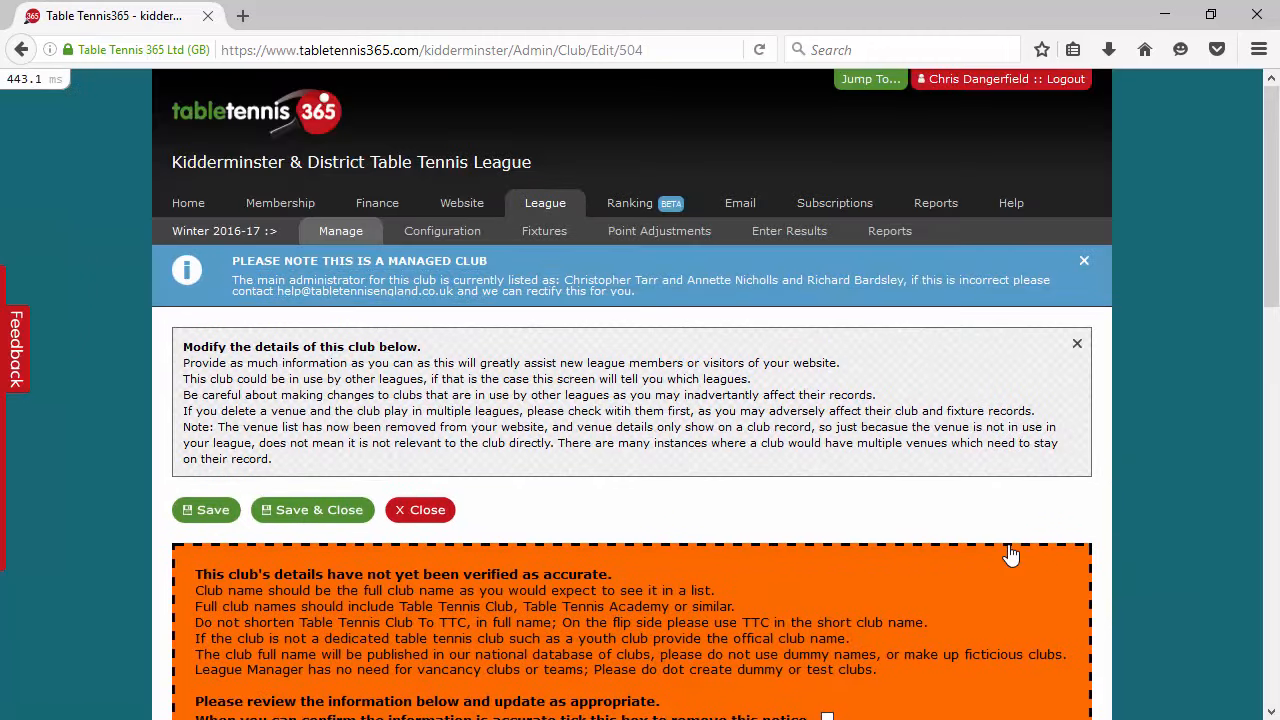
{"action": "scroll", "coordinate": [1010, 550], "scroll_direction": "down", "scroll_amount": 5}
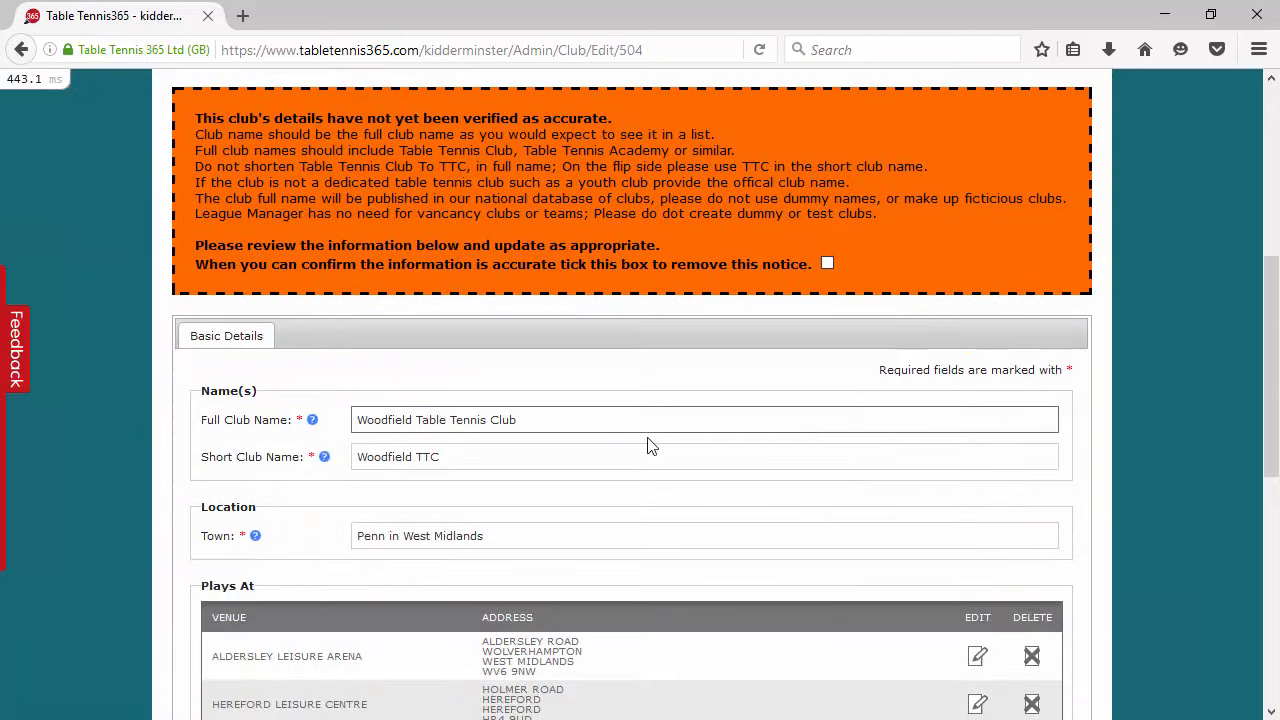
{"action": "left_click", "coordinate": [827, 263]}
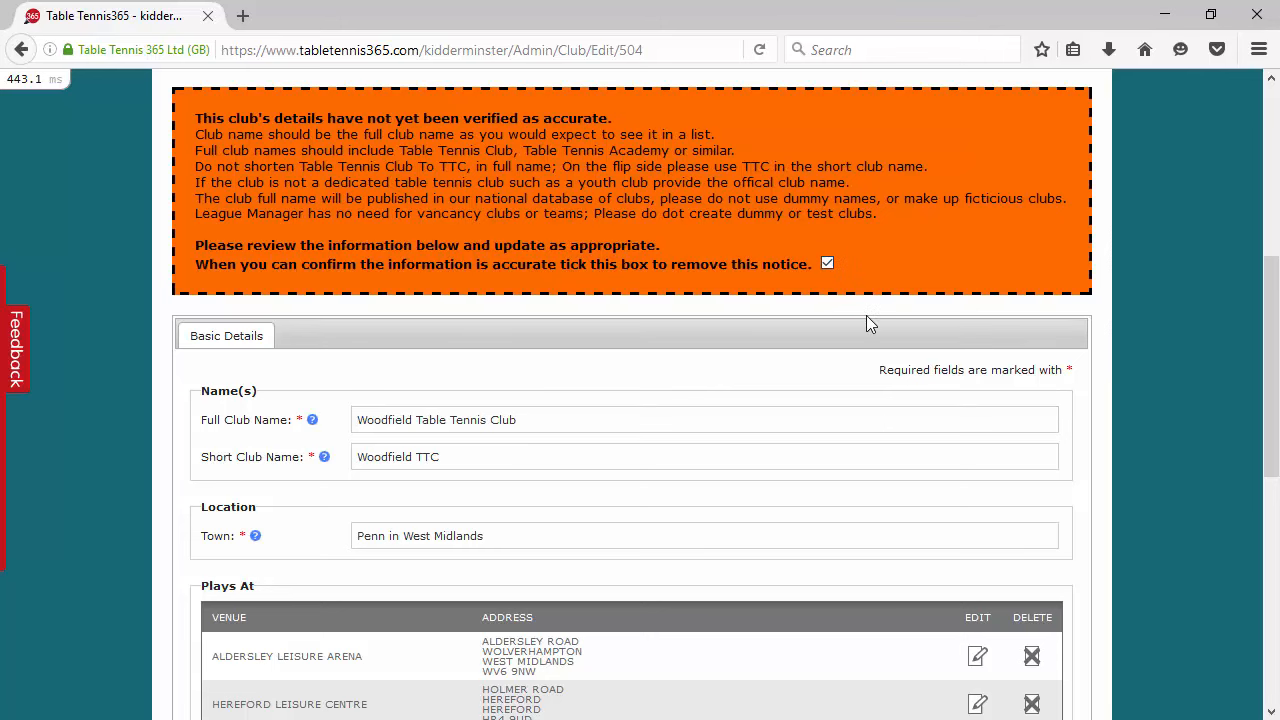
{"action": "scroll", "coordinate": [866, 315], "scroll_direction": "up", "scroll_amount": 5}
{"action": "left_click", "coordinate": [208, 510]}
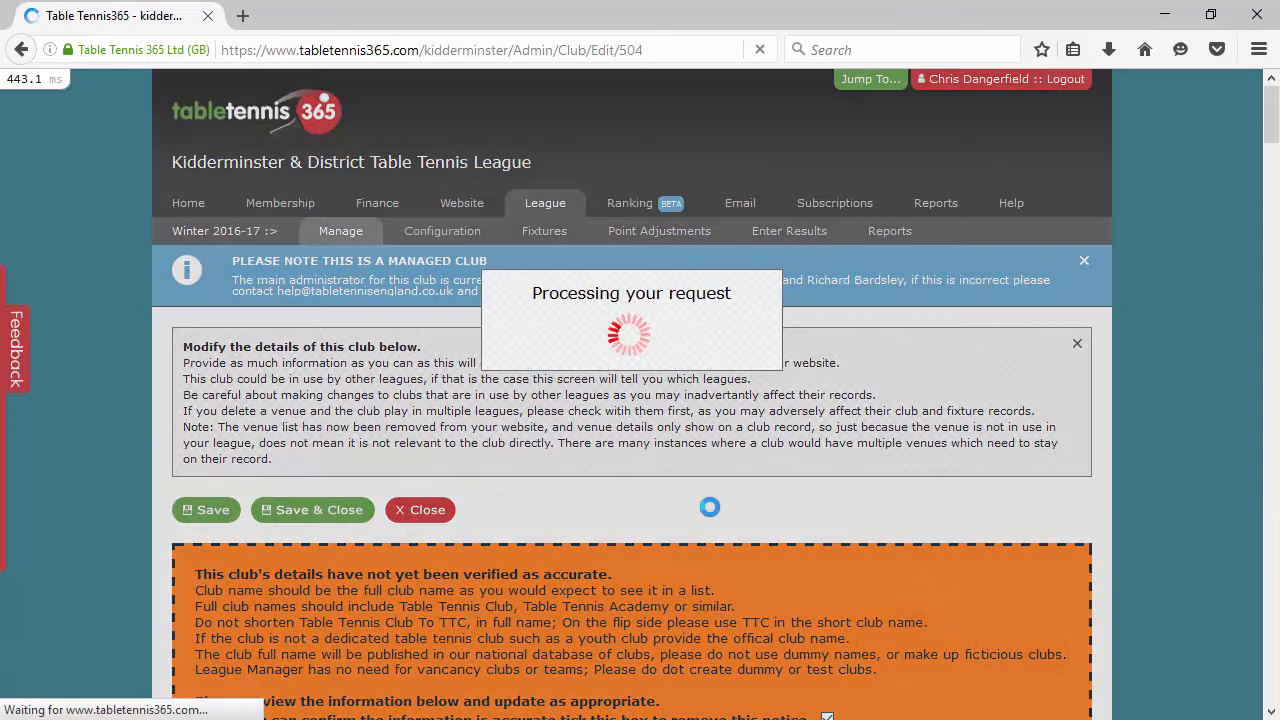
- Review the saved Woodfield club's names, town, venues, other associated leagues and the instructions about changing shared records
{"action": "scroll", "coordinate": [709, 507], "scroll_direction": "down", "scroll_amount": 5}
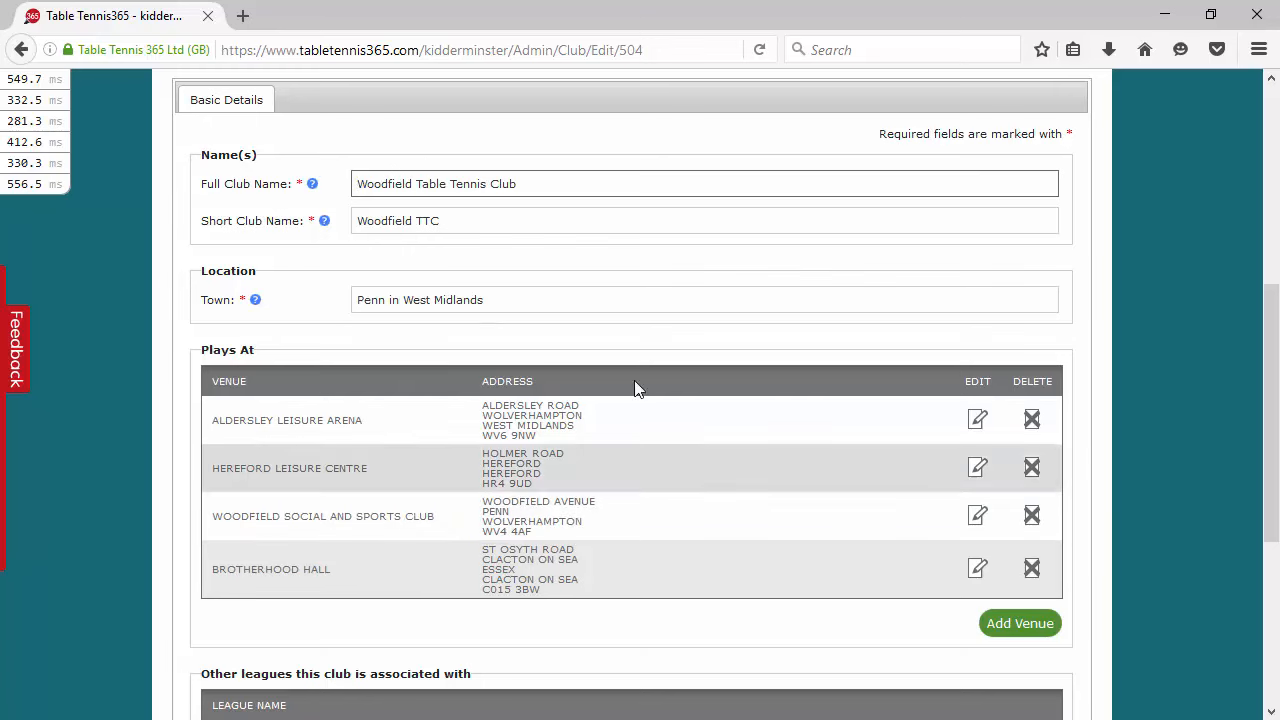
{"action": "scroll", "coordinate": [634, 388], "scroll_direction": "up", "scroll_amount": 3}
{"action": "scroll", "coordinate": [646, 449], "scroll_direction": "down", "scroll_amount": 3}
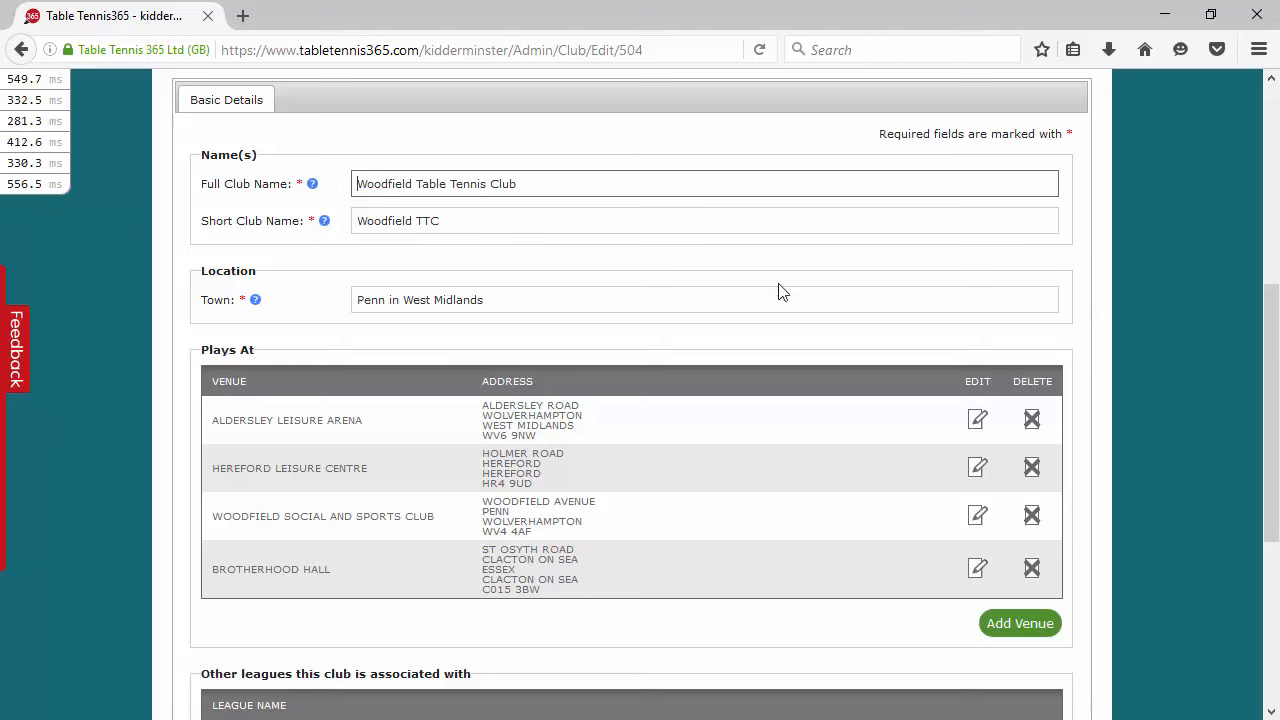
{"action": "left_click", "coordinate": [1130, 272]}
{"action": "scroll", "coordinate": [1118, 303], "scroll_direction": "down", "scroll_amount": 2}
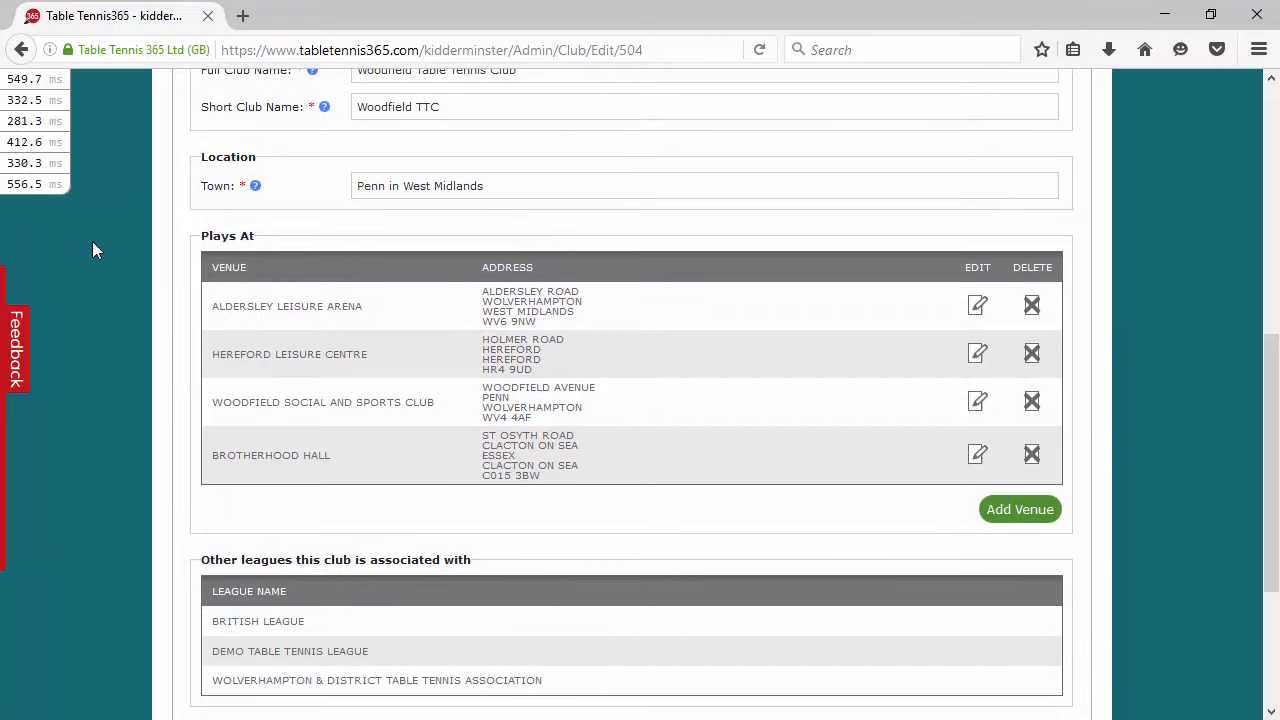
{"action": "scroll", "coordinate": [428, 362], "scroll_direction": "up", "scroll_amount": 1}
{"action": "scroll", "coordinate": [380, 354], "scroll_direction": "up", "scroll_amount": 9}
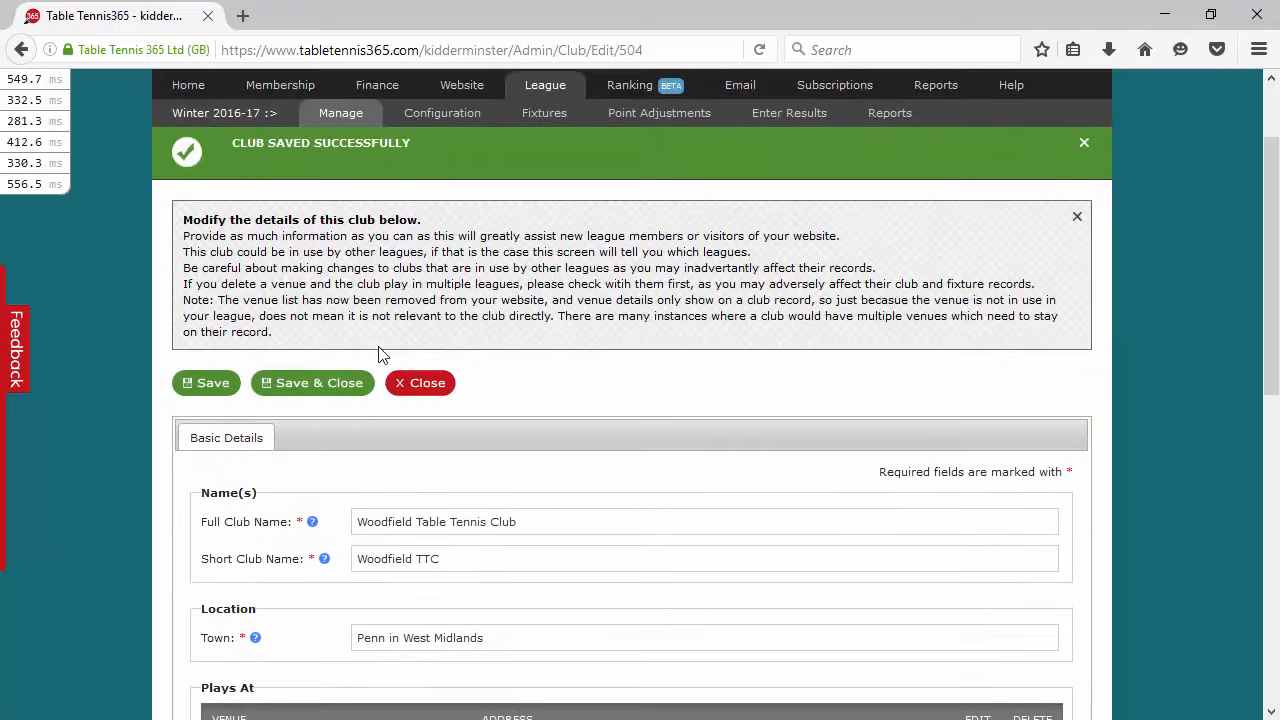
- Delete the Brotherhood Hall venue from the Woodfield club's venues and check the venue list
{"action": "scroll", "coordinate": [385, 360], "scroll_direction": "down", "scroll_amount": 10}
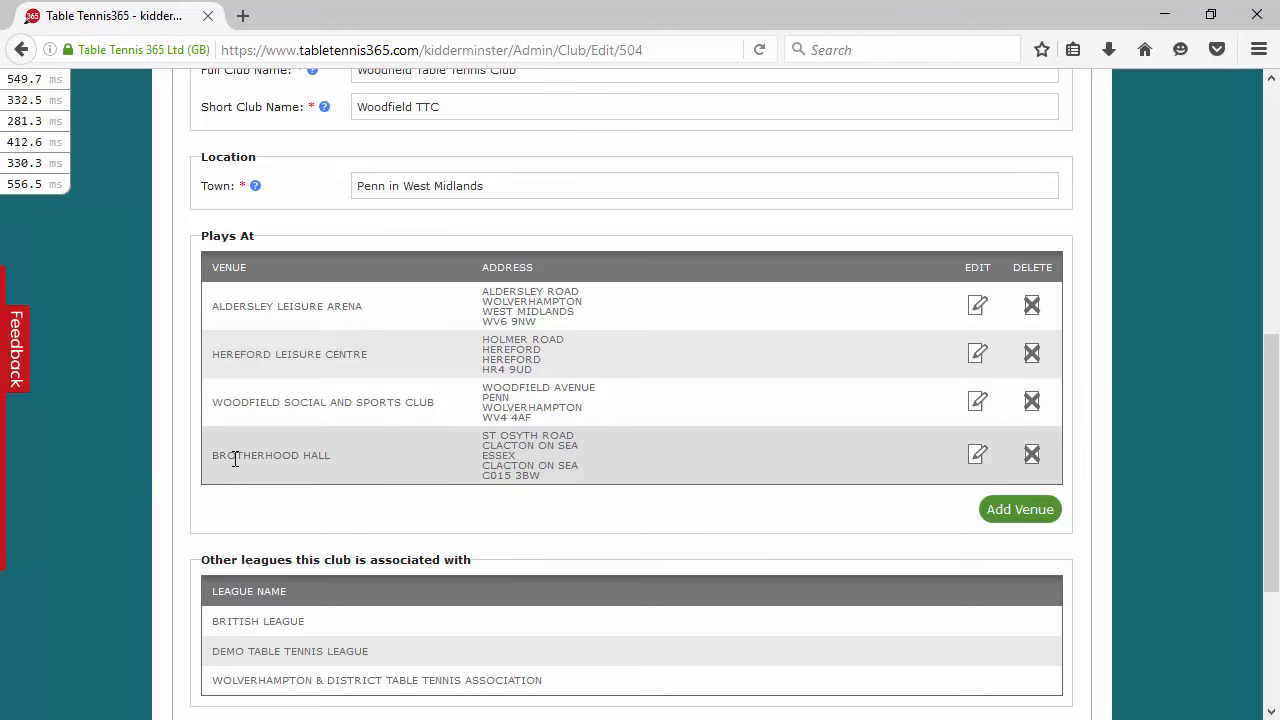
{"action": "left_click_drag", "start_coordinate": [252, 457], "coordinate": [318, 457]}
{"action": "left_click", "coordinate": [1032, 454]}
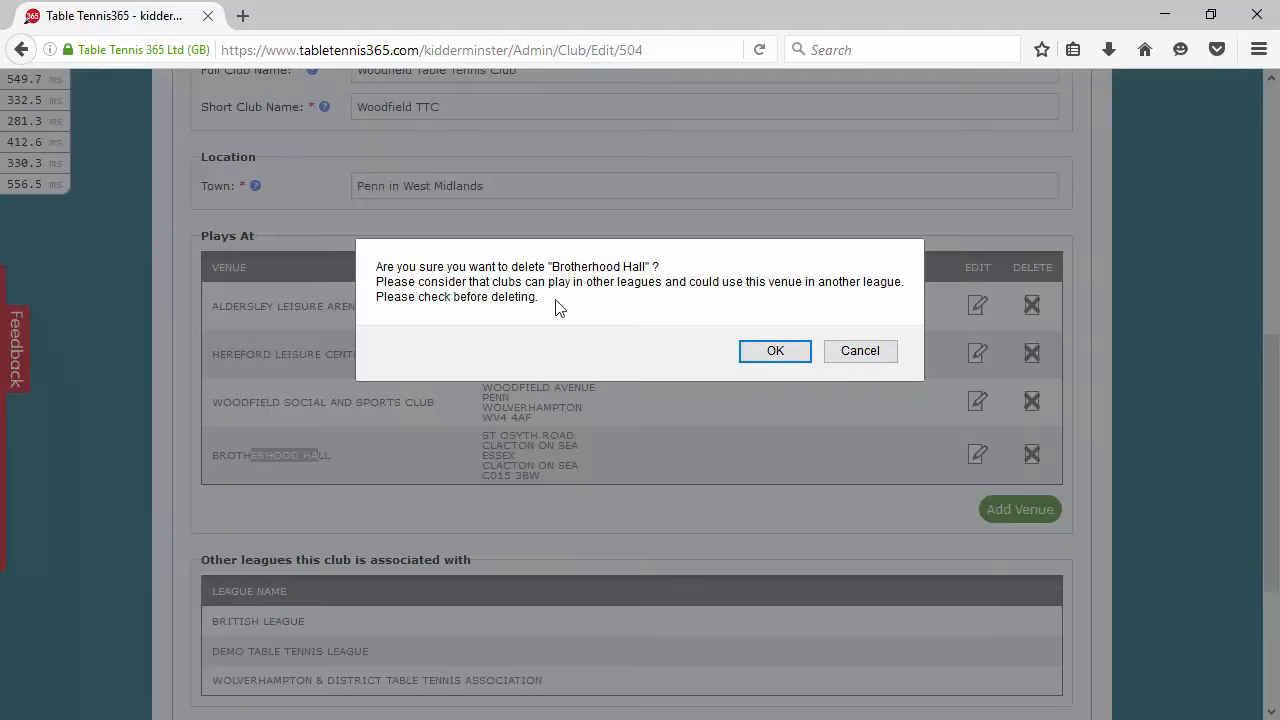
{"action": "left_click", "coordinate": [775, 351]}
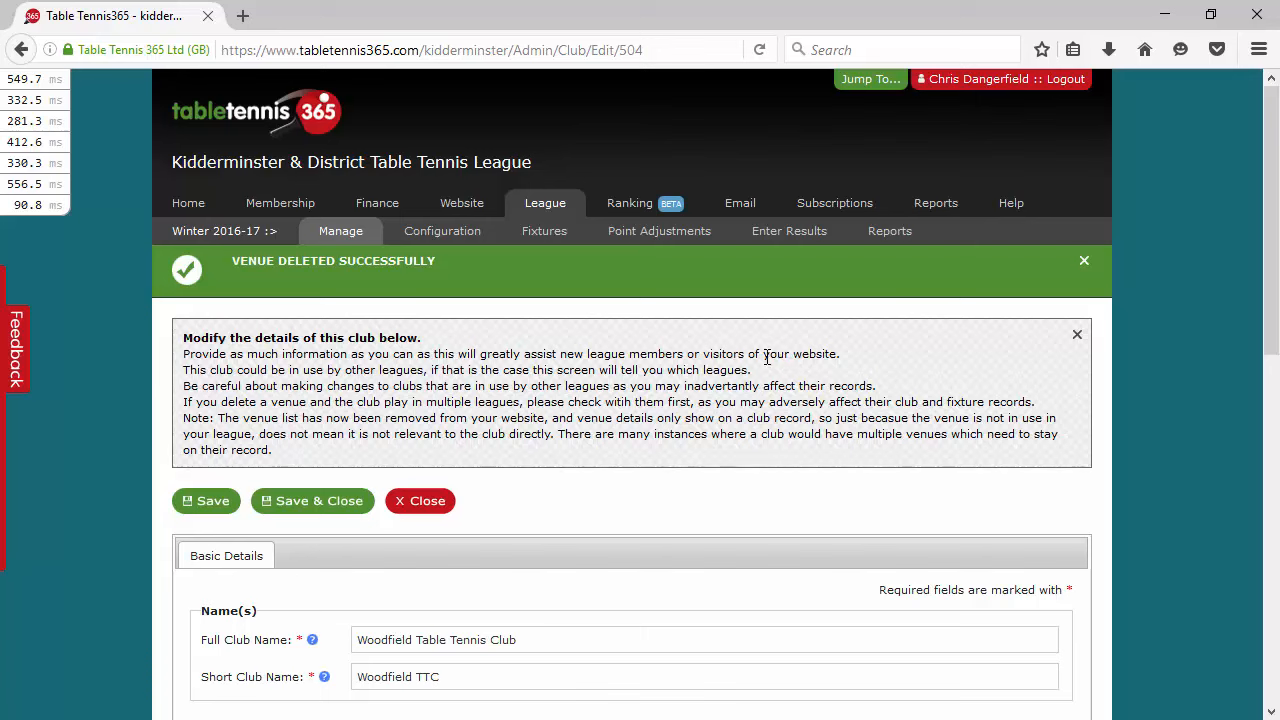
{"action": "scroll", "coordinate": [666, 375], "scroll_direction": "down", "scroll_amount": 3}
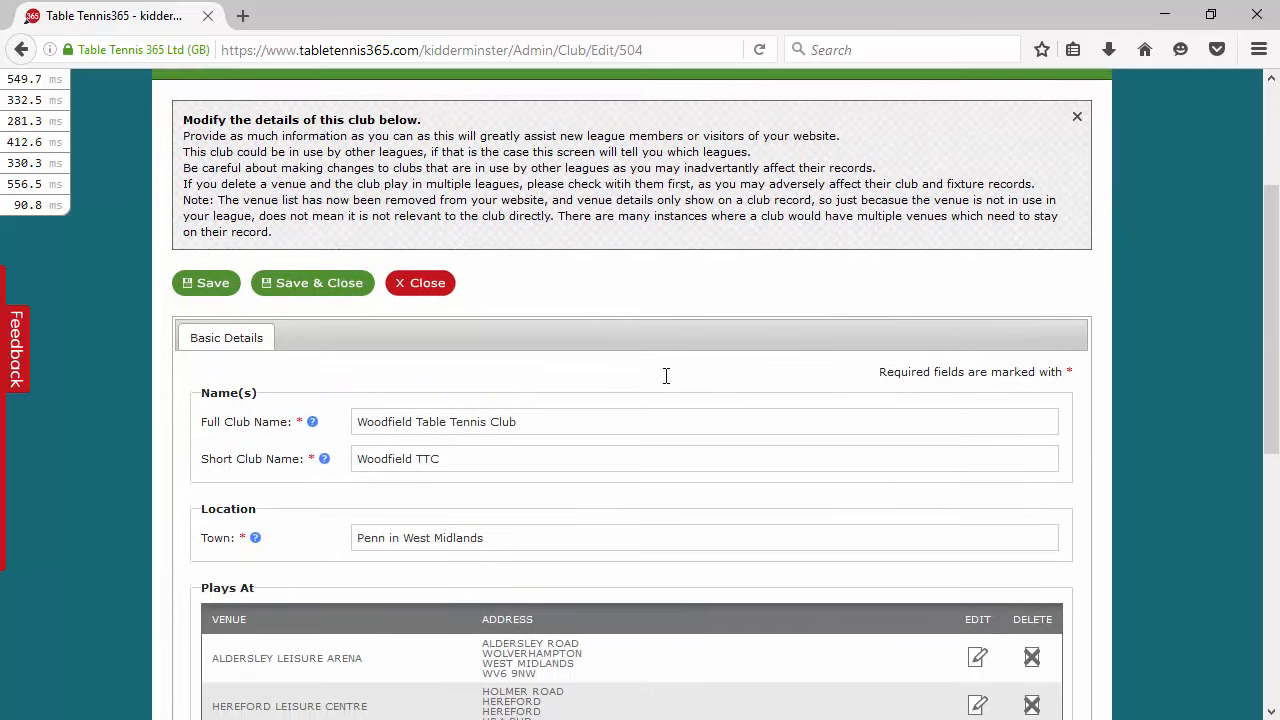
{"action": "scroll", "coordinate": [654, 391], "scroll_direction": "up", "scroll_amount": 3}
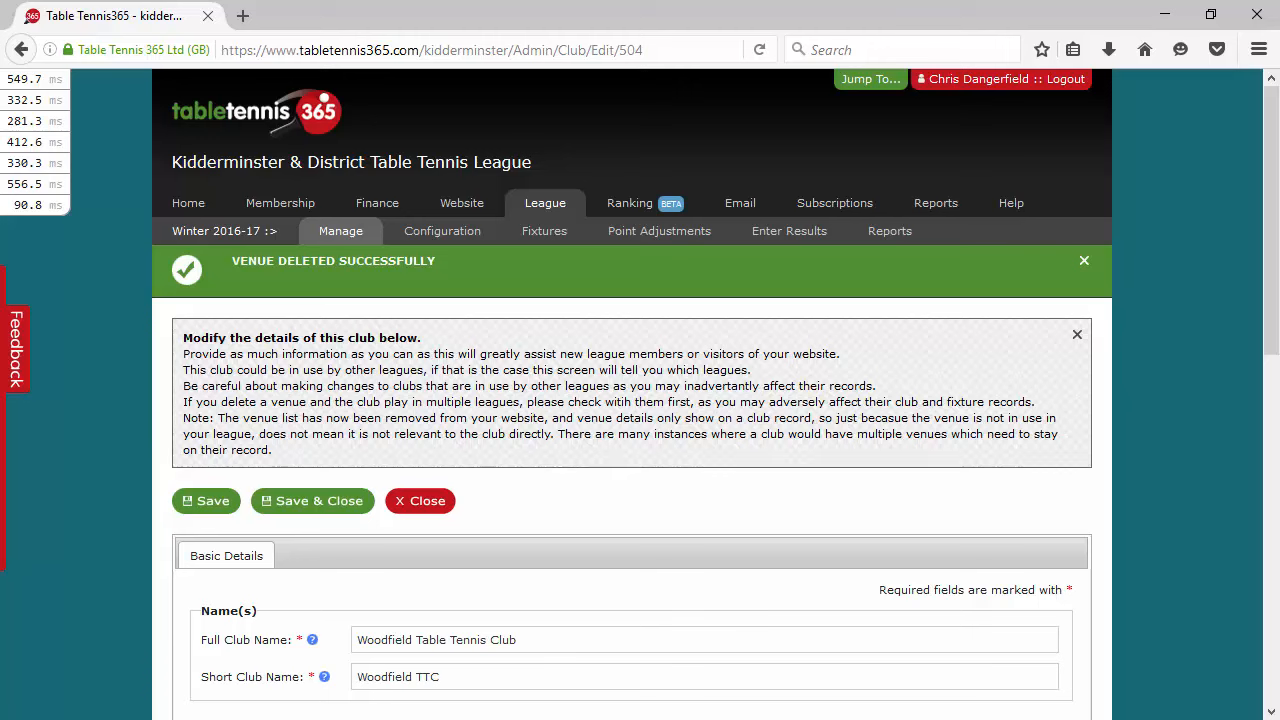
{"action": "scroll", "coordinate": [632, 400], "scroll_direction": "down", "scroll_amount": 10}
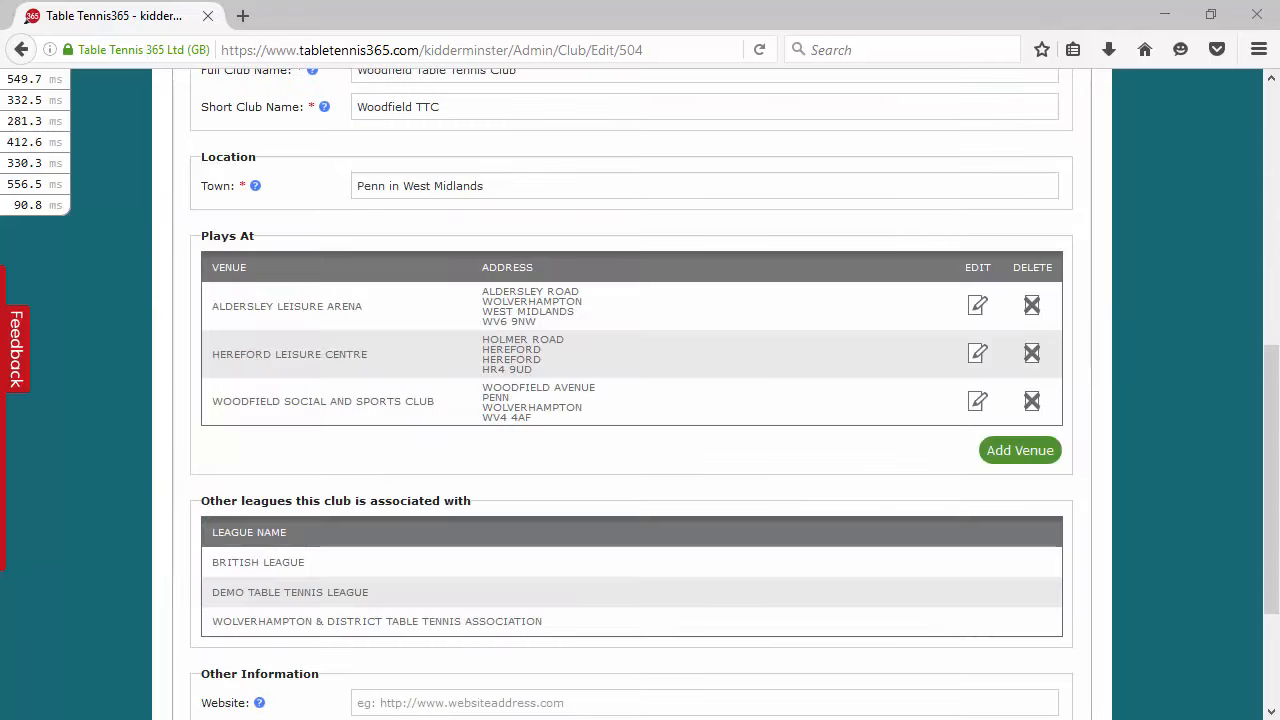